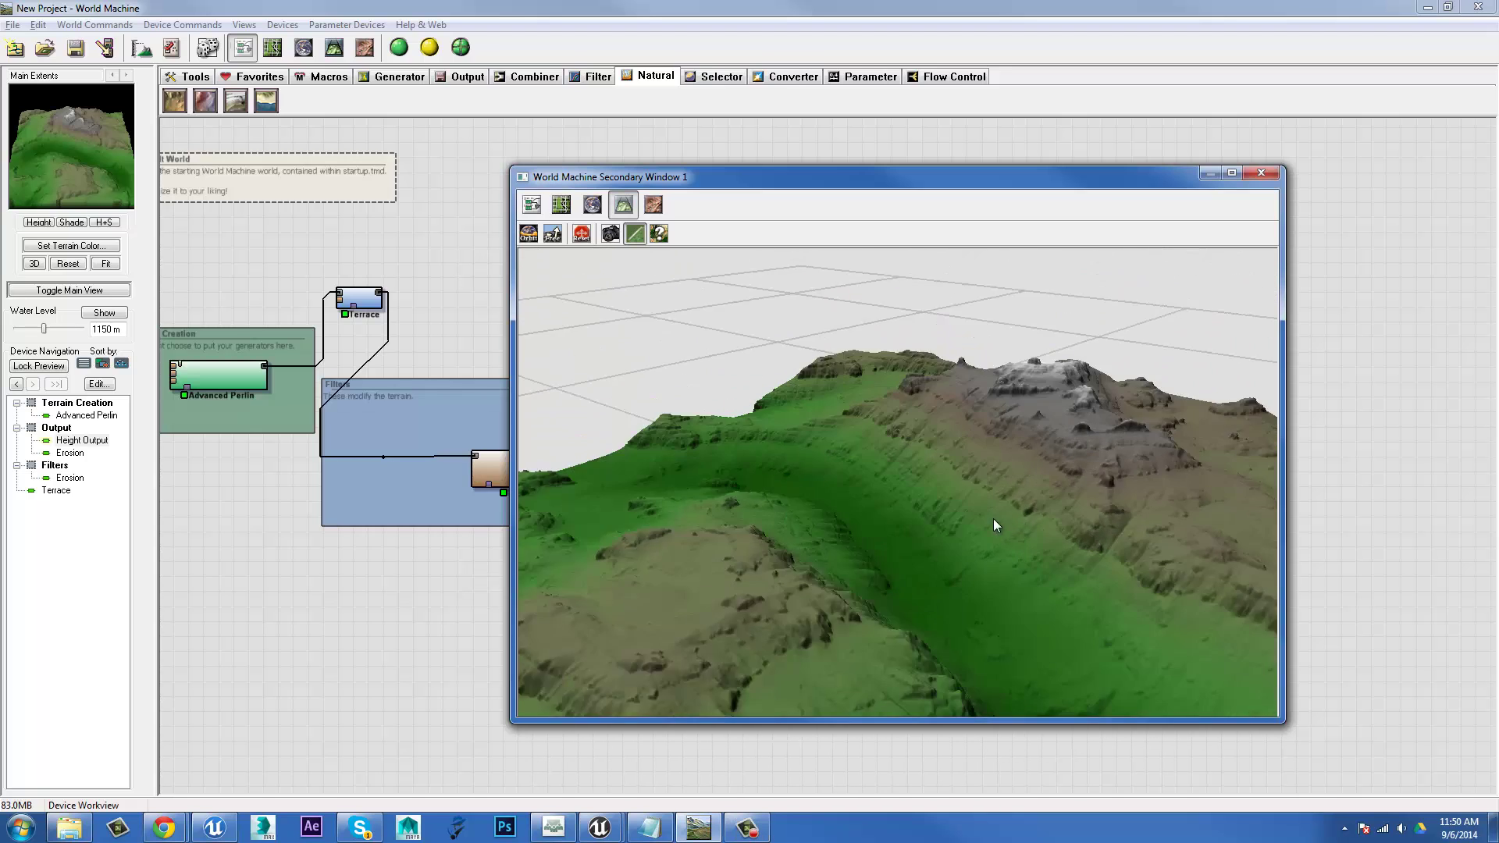
Step: Move the 3D preview window aside to reveal the device graph, then orbit the terrain
{"action": "left_click_drag", "start_coordinate": [936, 194], "coordinate": [1217, 205]}
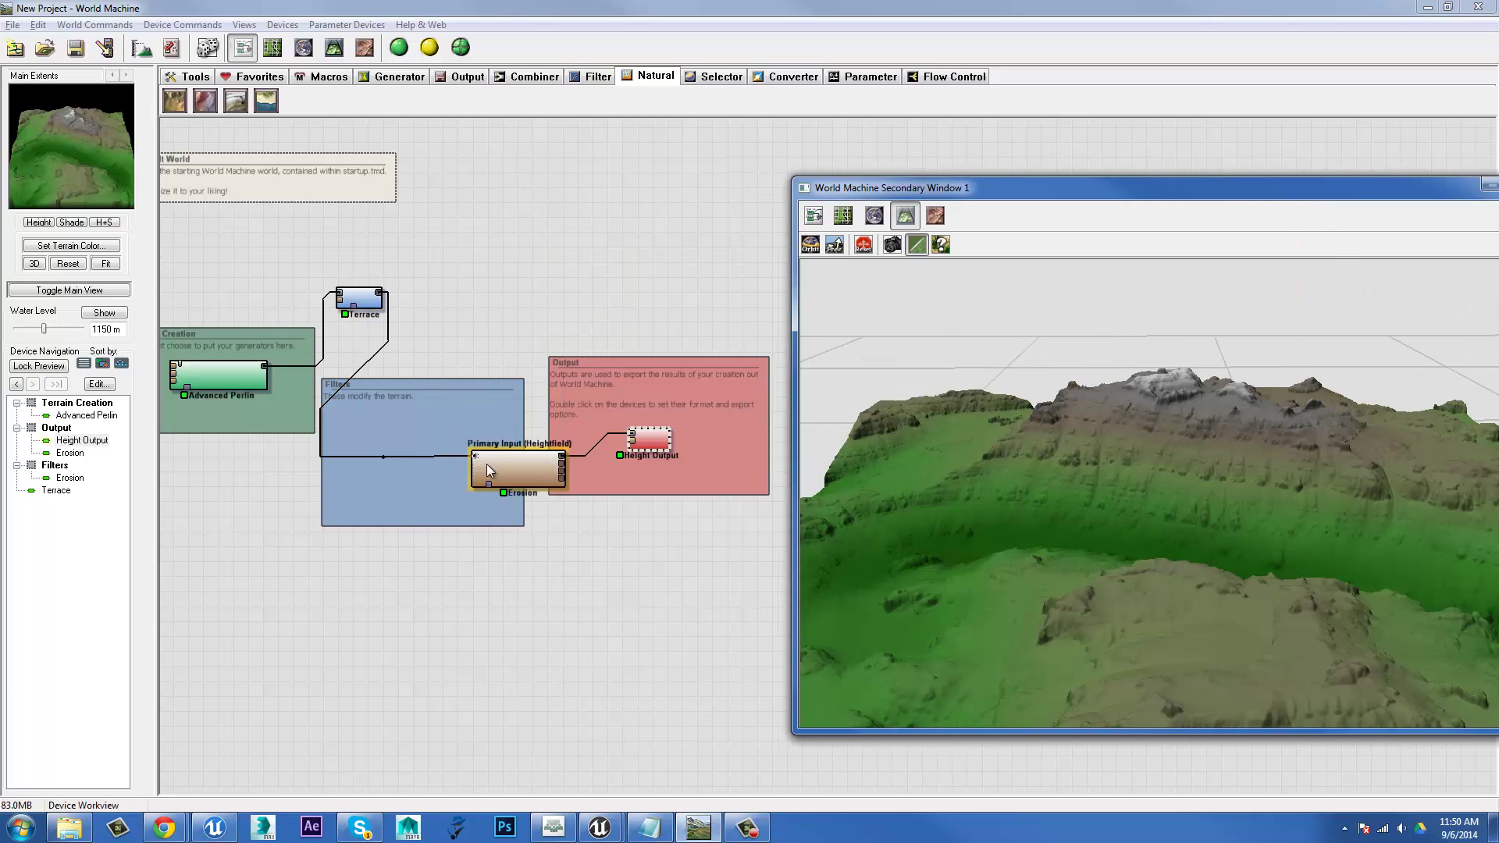
{"action": "left_click_drag", "start_coordinate": [1266, 506], "coordinate": [1134, 505]}
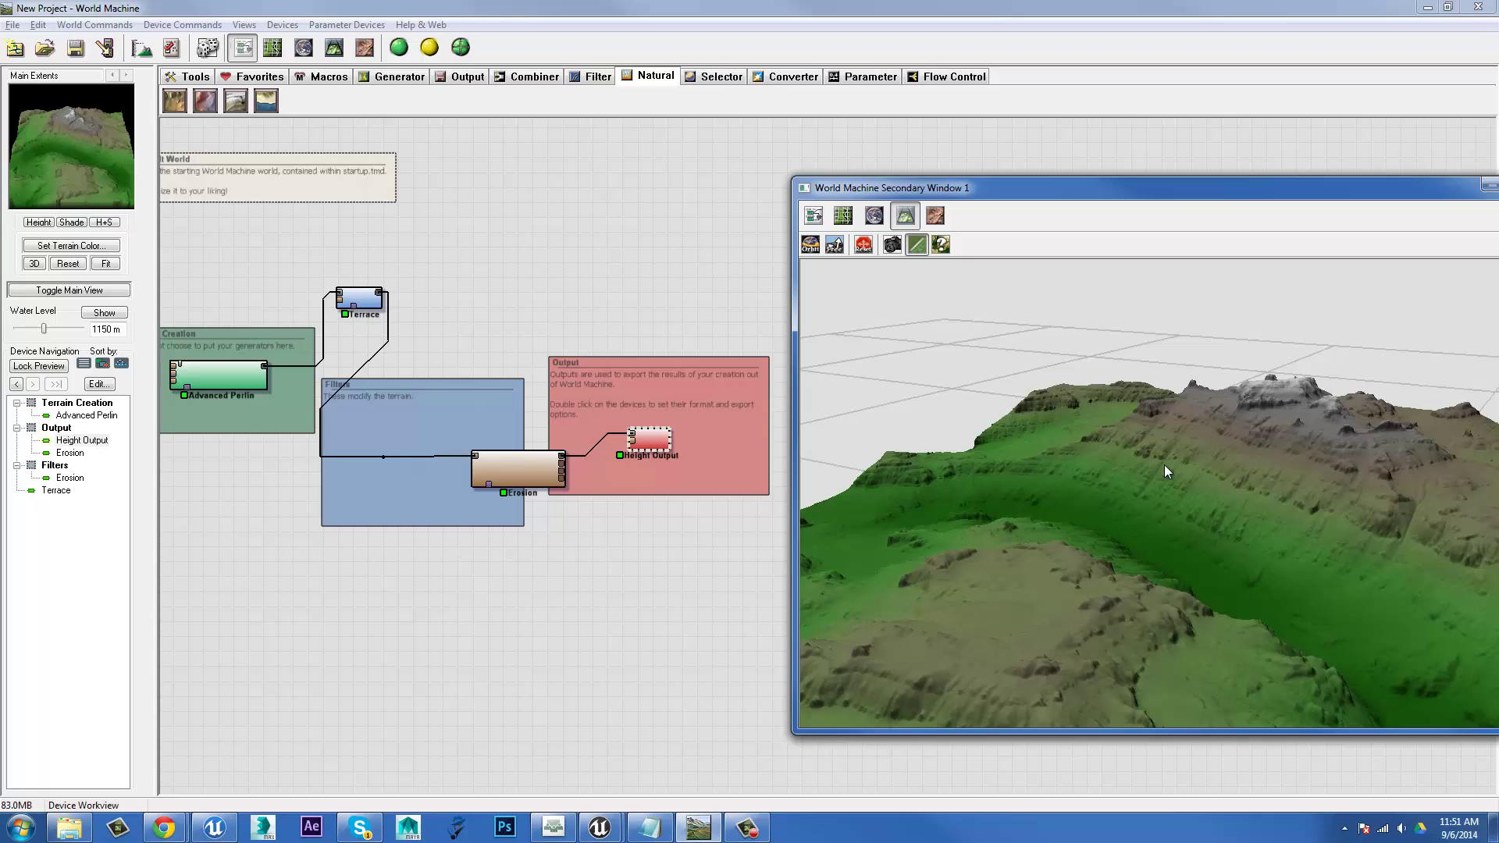
Step: Open the Load/Manage Macro Library from the Generator and Macros toolbars
{"action": "left_click", "coordinate": [392, 78]}
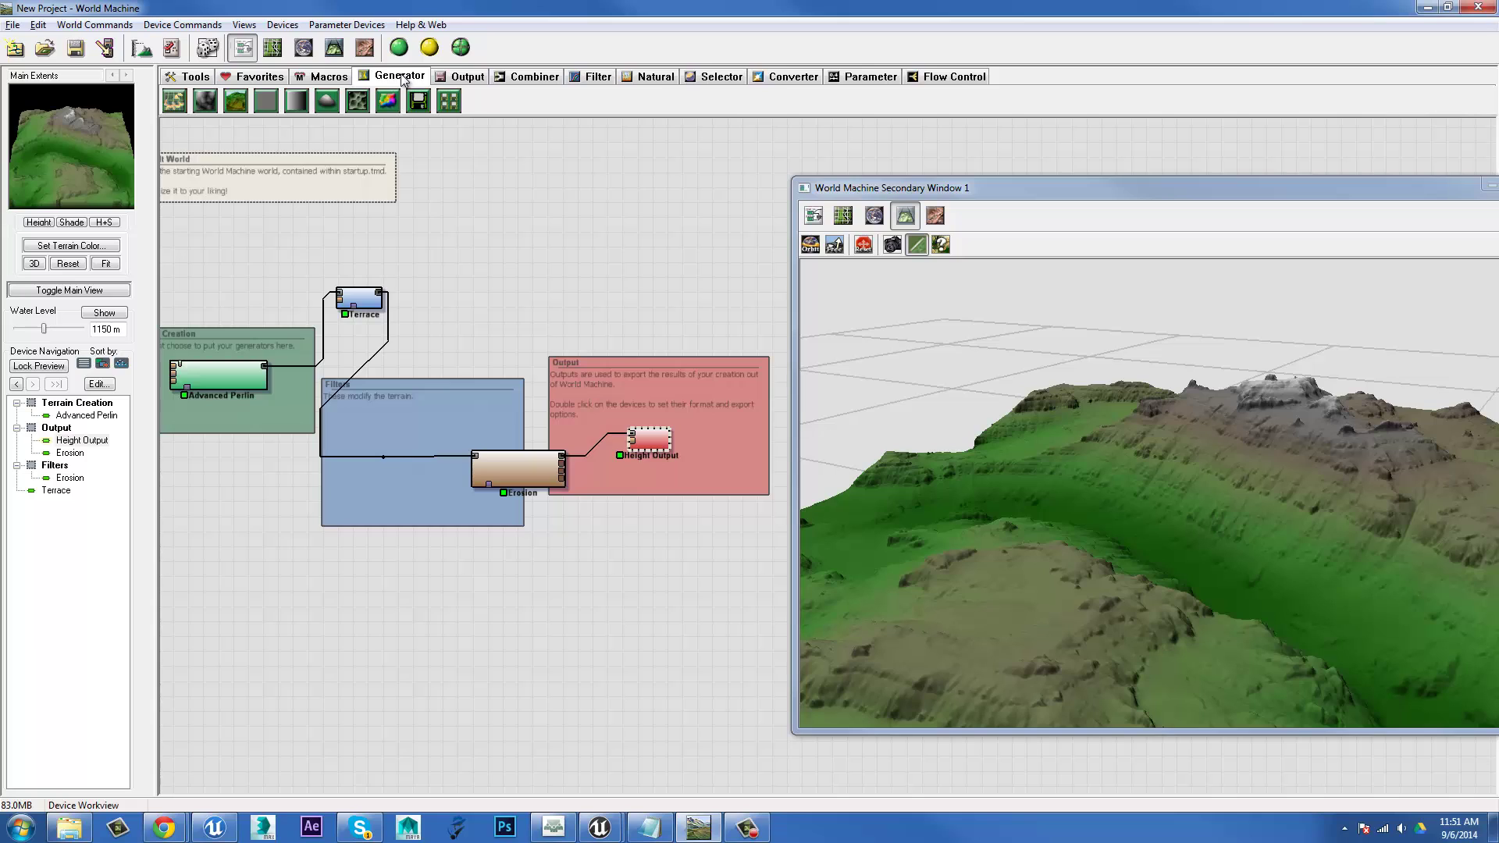
{"action": "left_click", "coordinate": [329, 78]}
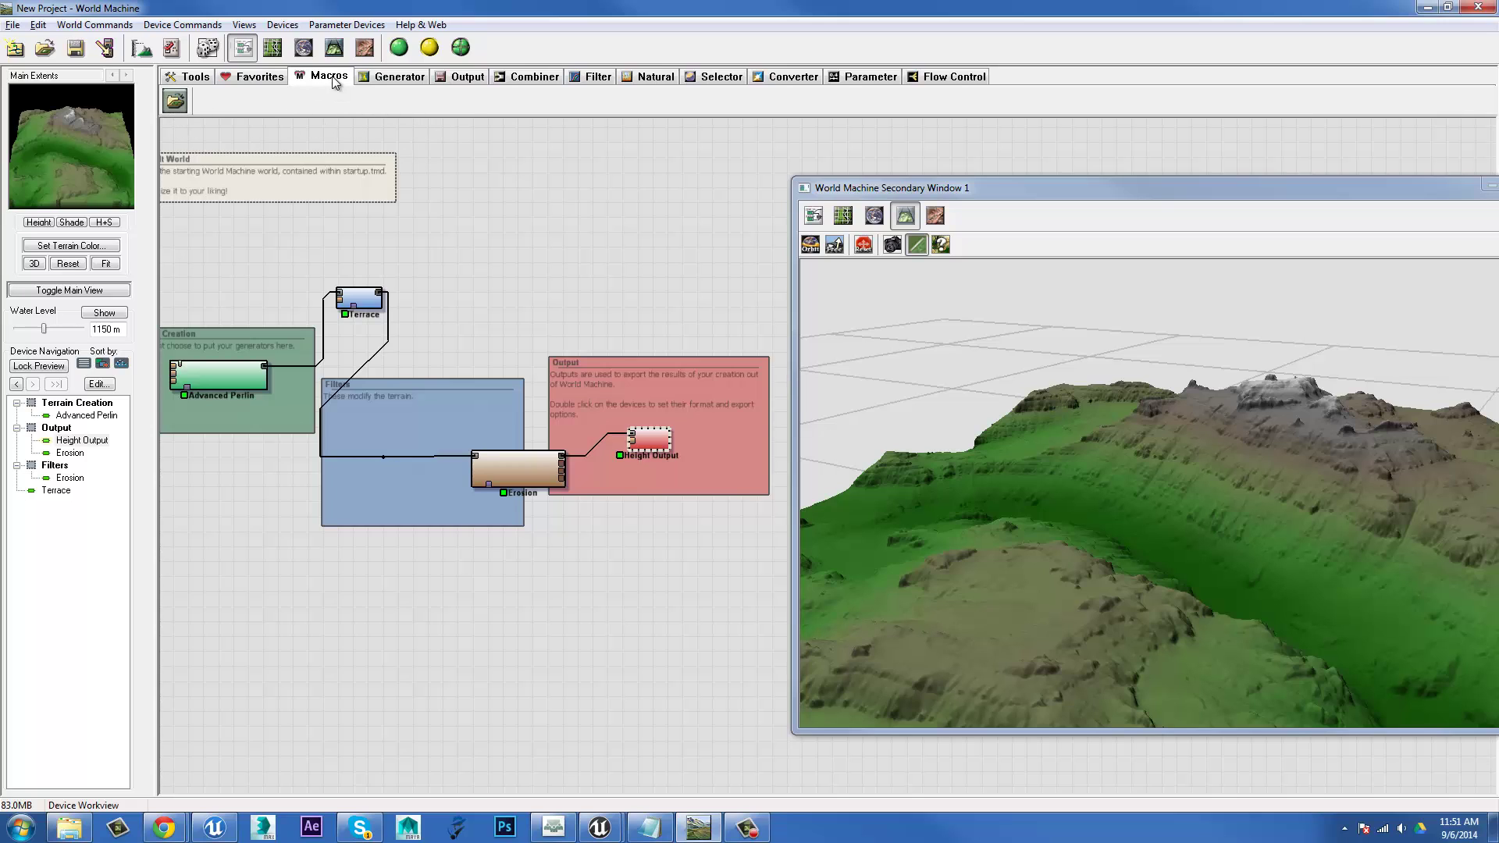
{"action": "left_click", "coordinate": [175, 100]}
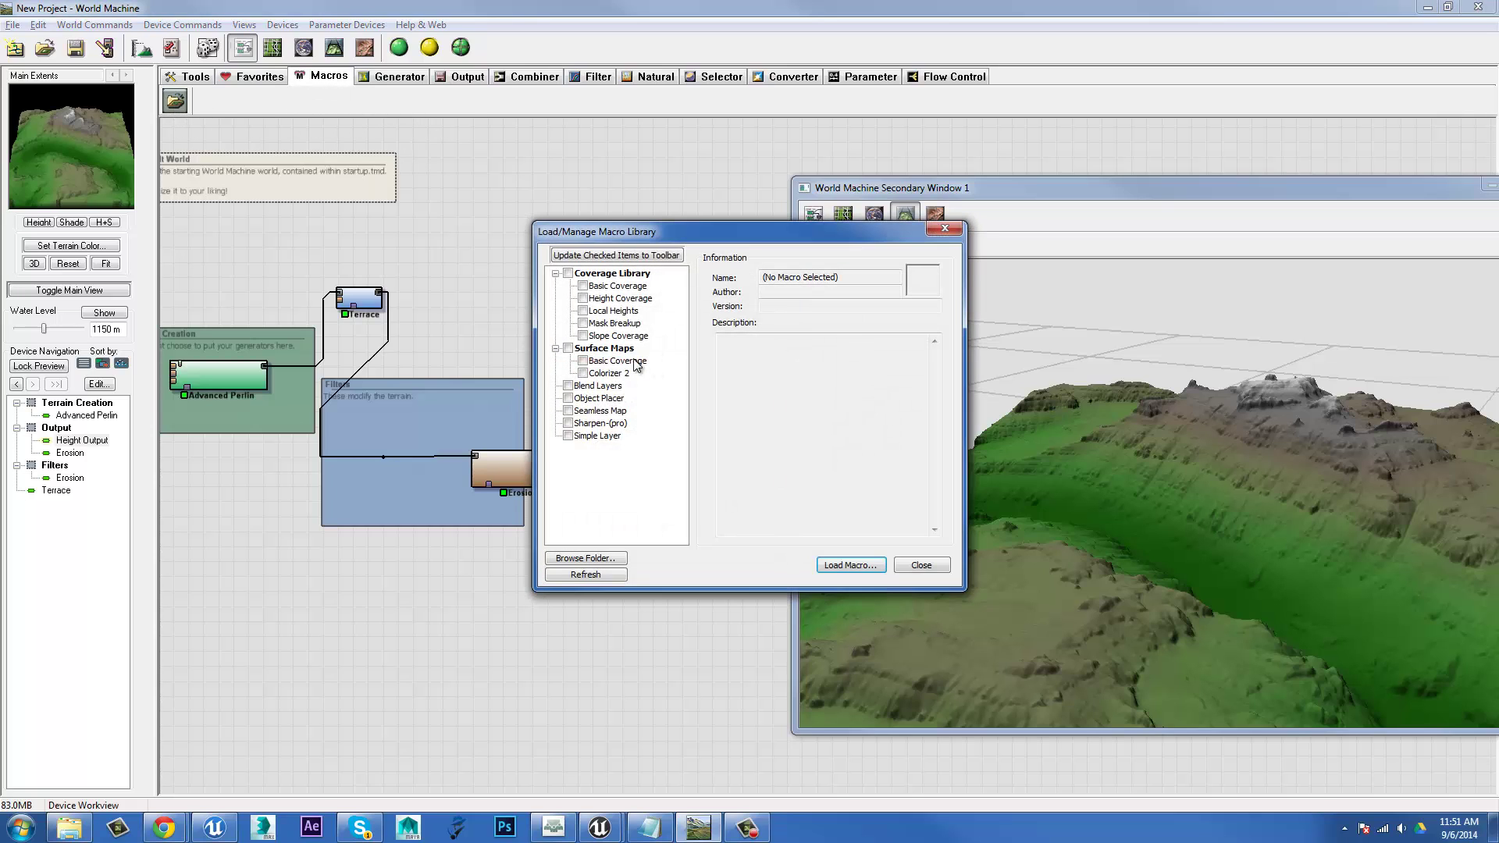
Step: Check Basic Coverage, Slope Coverage, Local Heights and Height Coverage, add them to the toolbar, and close
{"action": "left_click", "coordinate": [585, 287]}
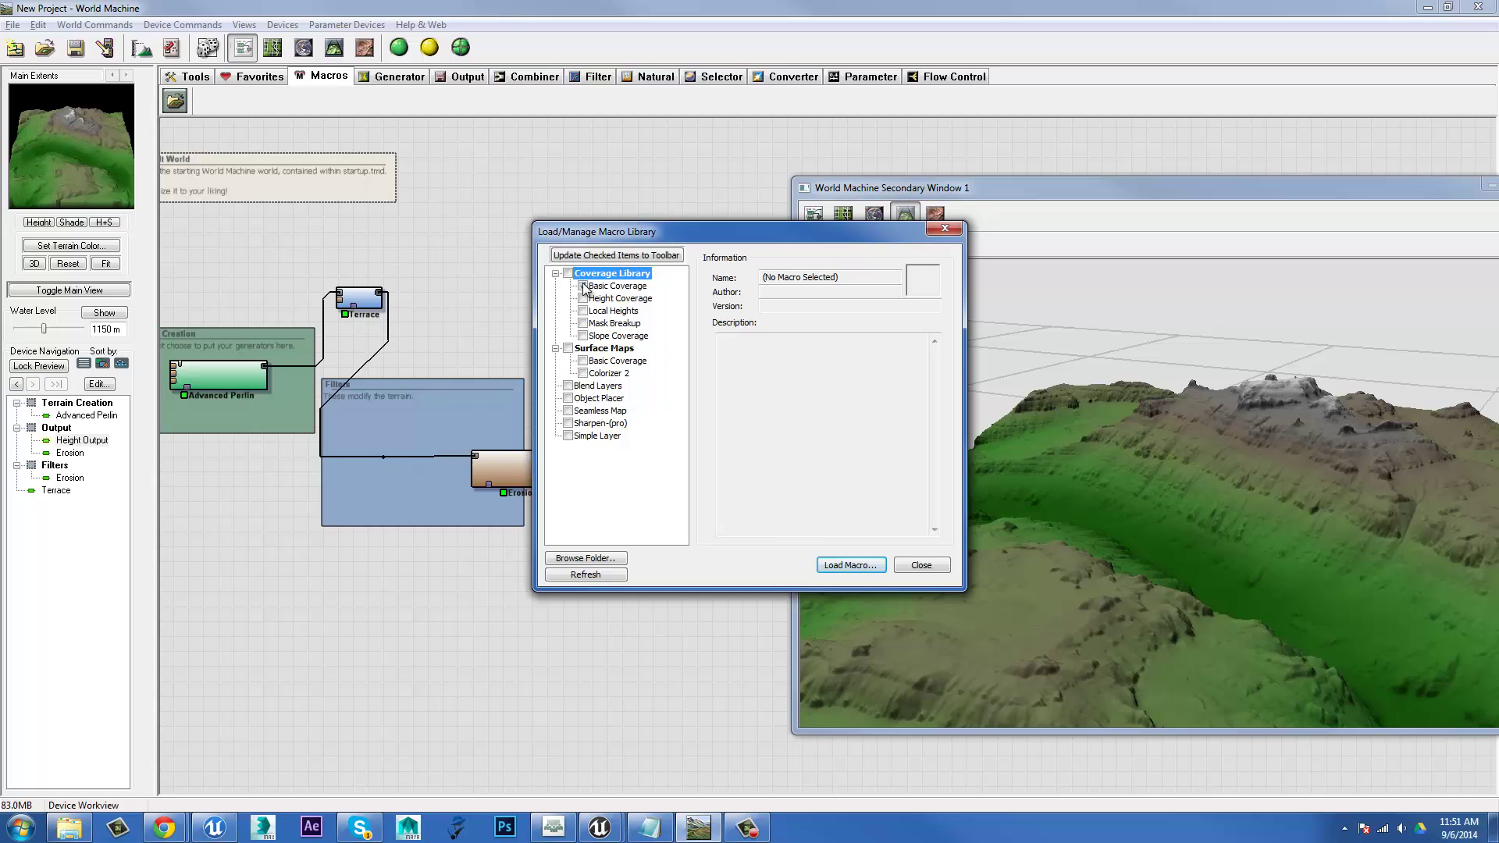
{"action": "left_click", "coordinate": [583, 287]}
{"action": "left_click", "coordinate": [584, 336]}
{"action": "left_click", "coordinate": [583, 310]}
{"action": "left_click", "coordinate": [583, 298]}
{"action": "left_click", "coordinate": [607, 258]}
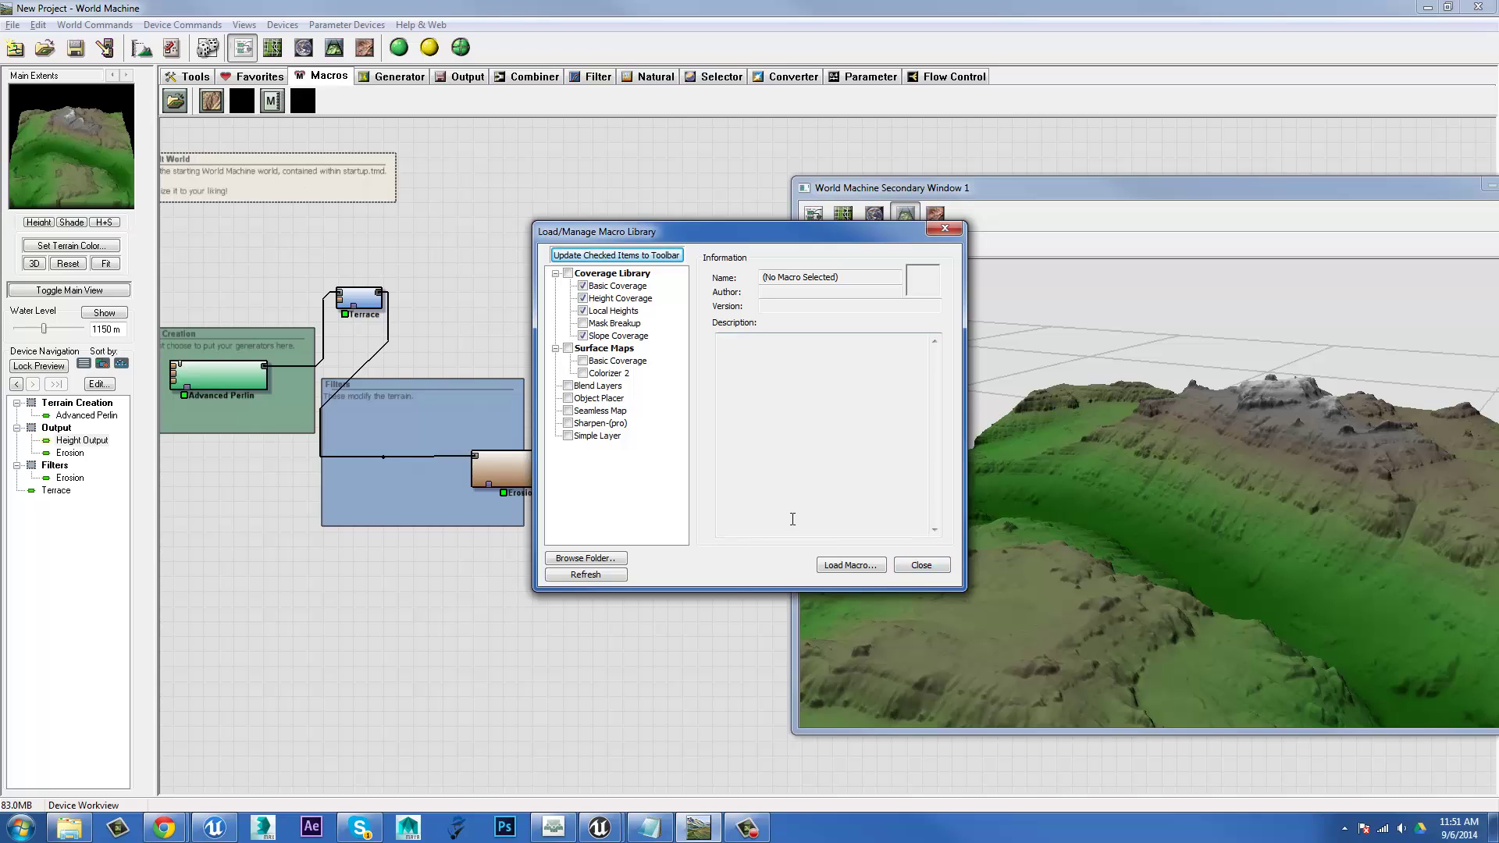
{"action": "left_click", "coordinate": [921, 566]}
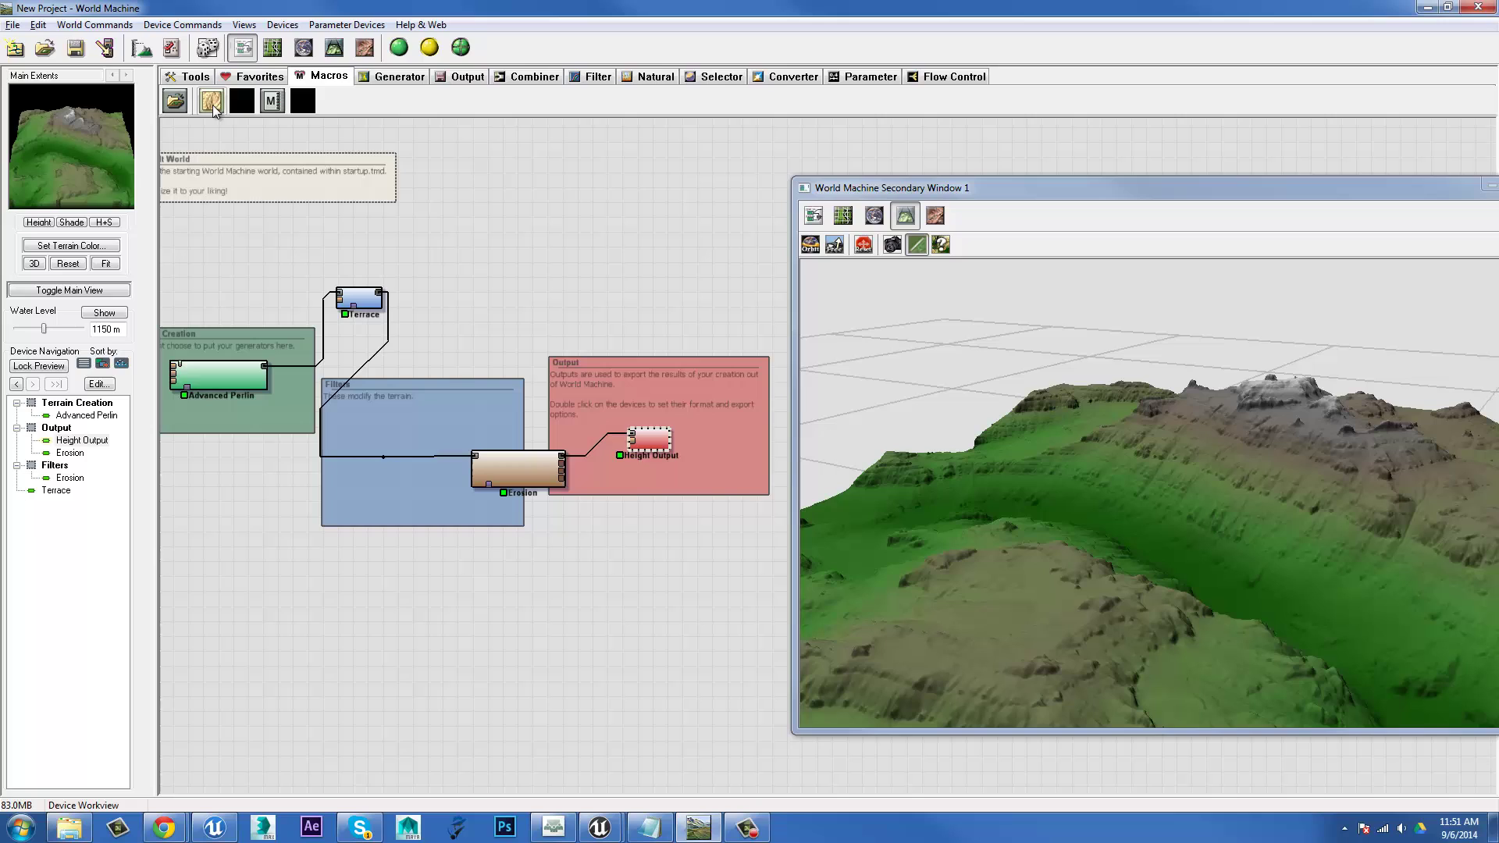
Step: Add Colorizer 2 and Basic Coverage to the Macros toolbar and close the library
{"action": "left_click", "coordinate": [185, 100]}
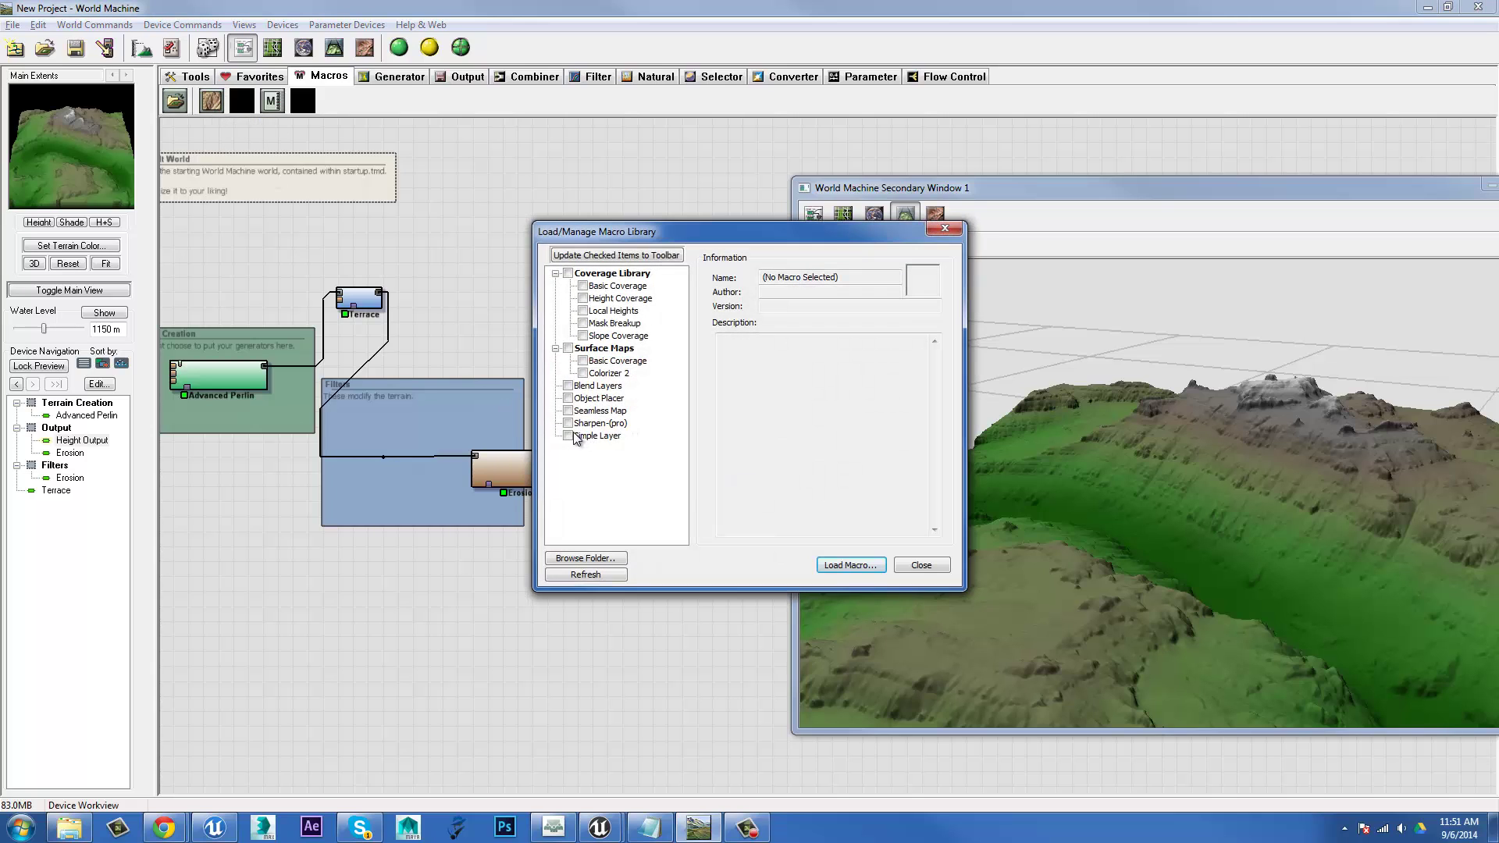
{"action": "left_click", "coordinate": [583, 373]}
{"action": "left_click", "coordinate": [607, 256]}
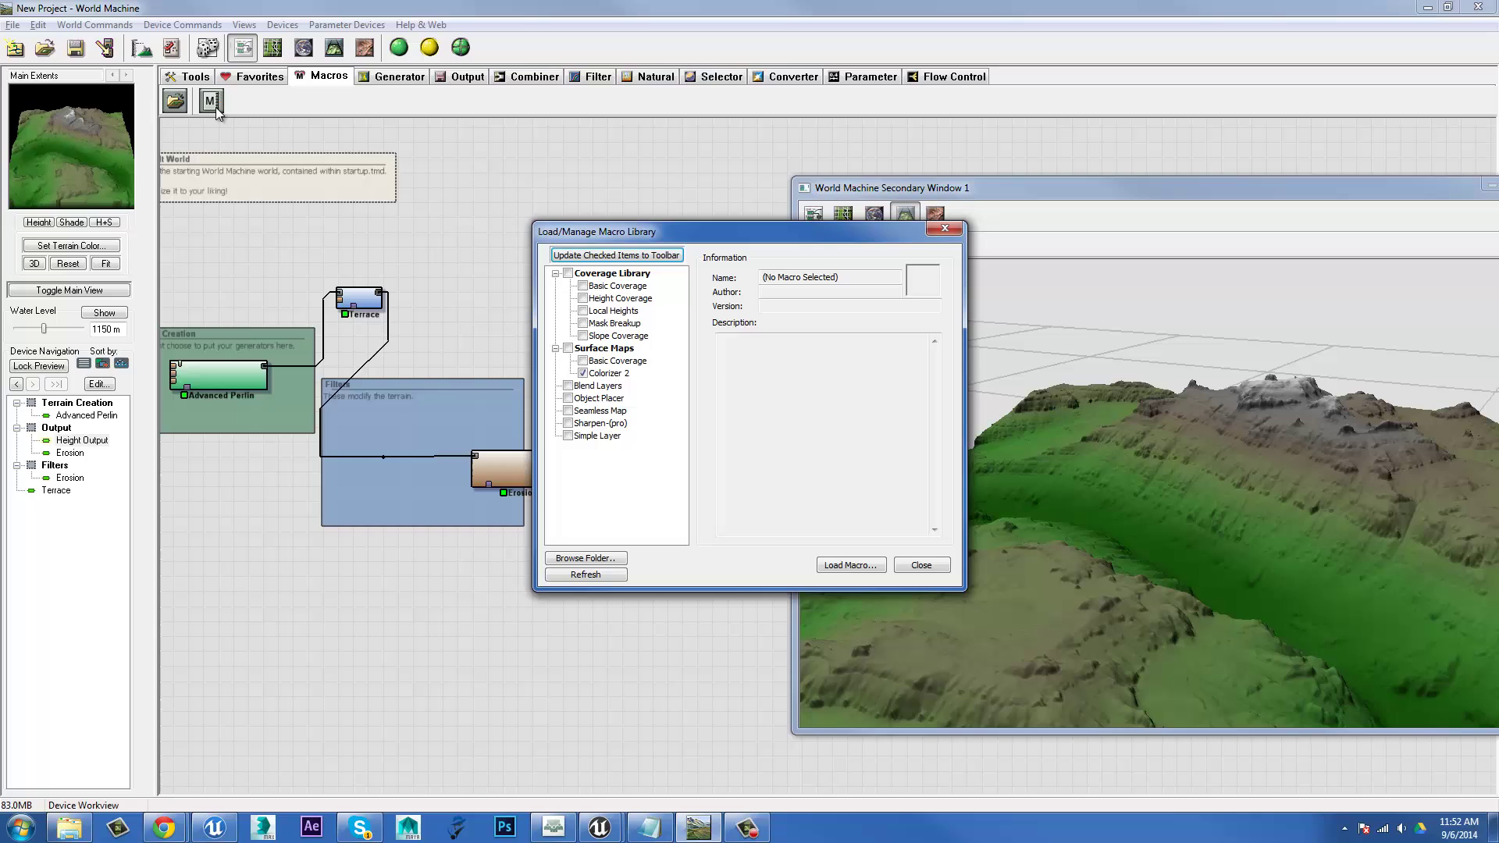
{"action": "left_click", "coordinate": [583, 286]}
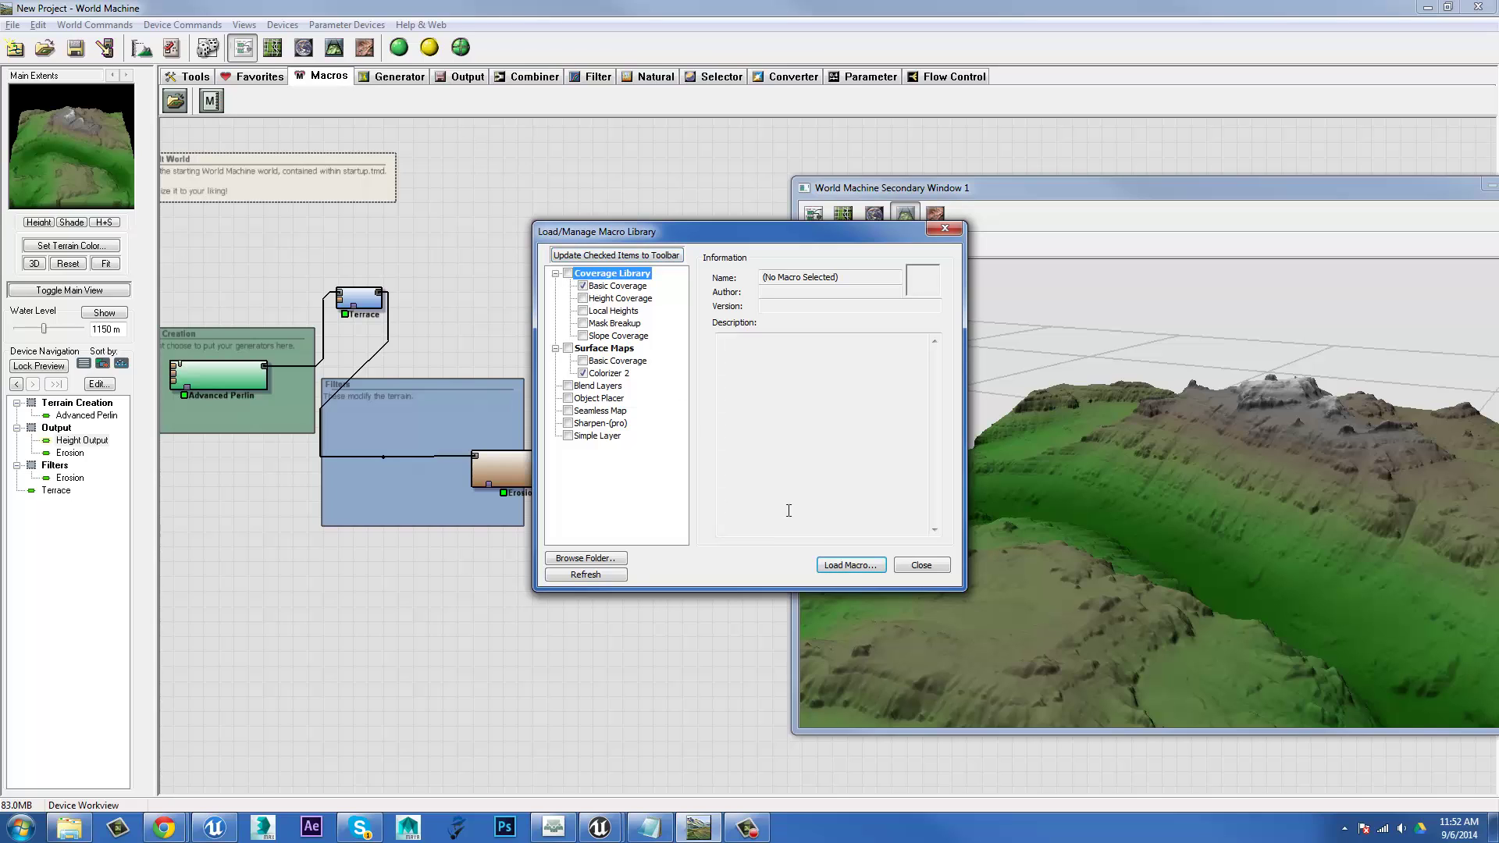
{"action": "left_click", "coordinate": [626, 256]}
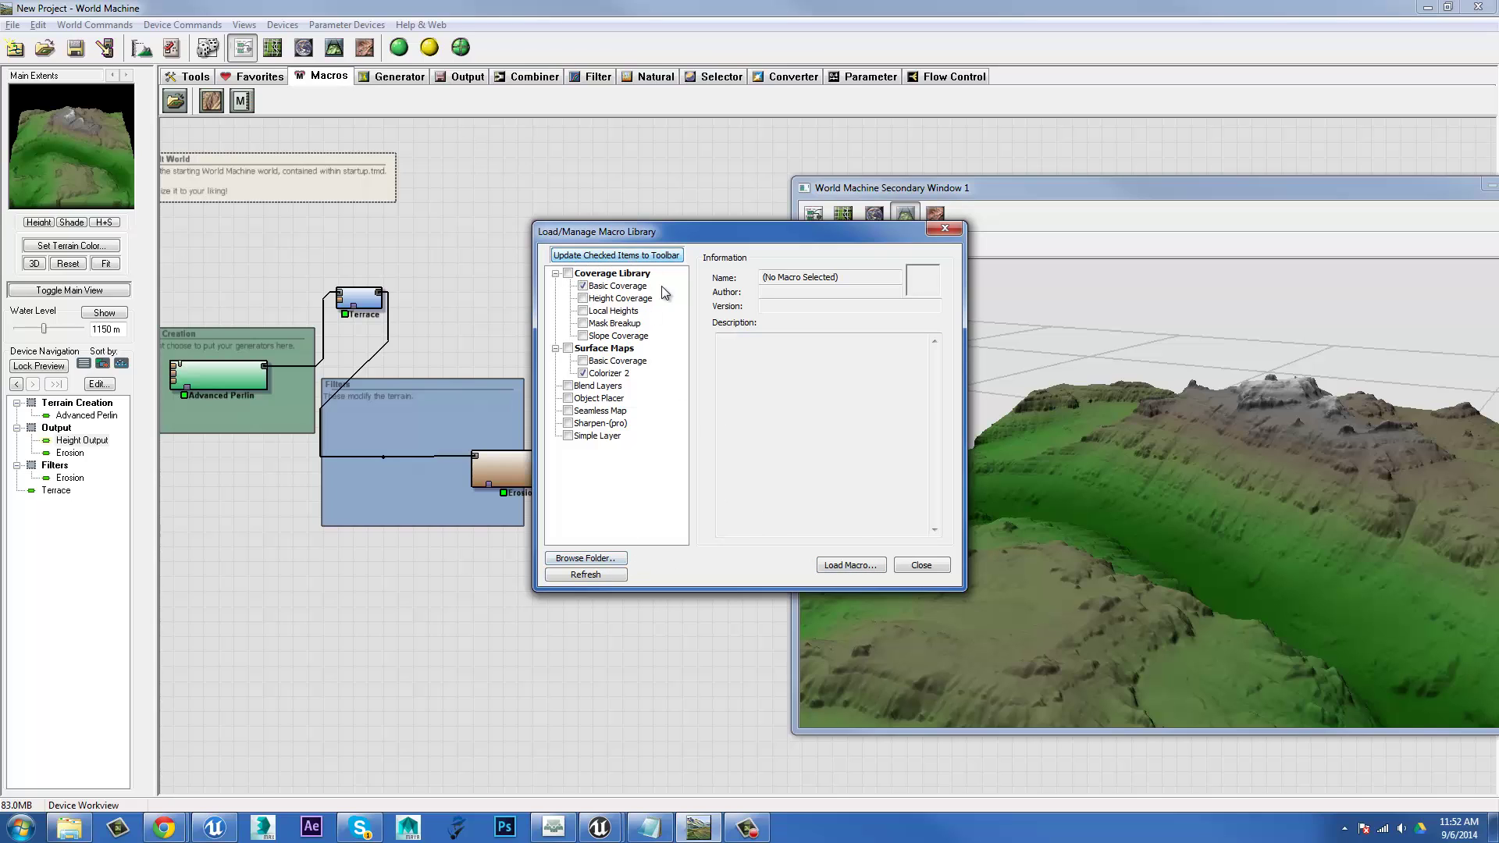
{"action": "left_click", "coordinate": [920, 565]}
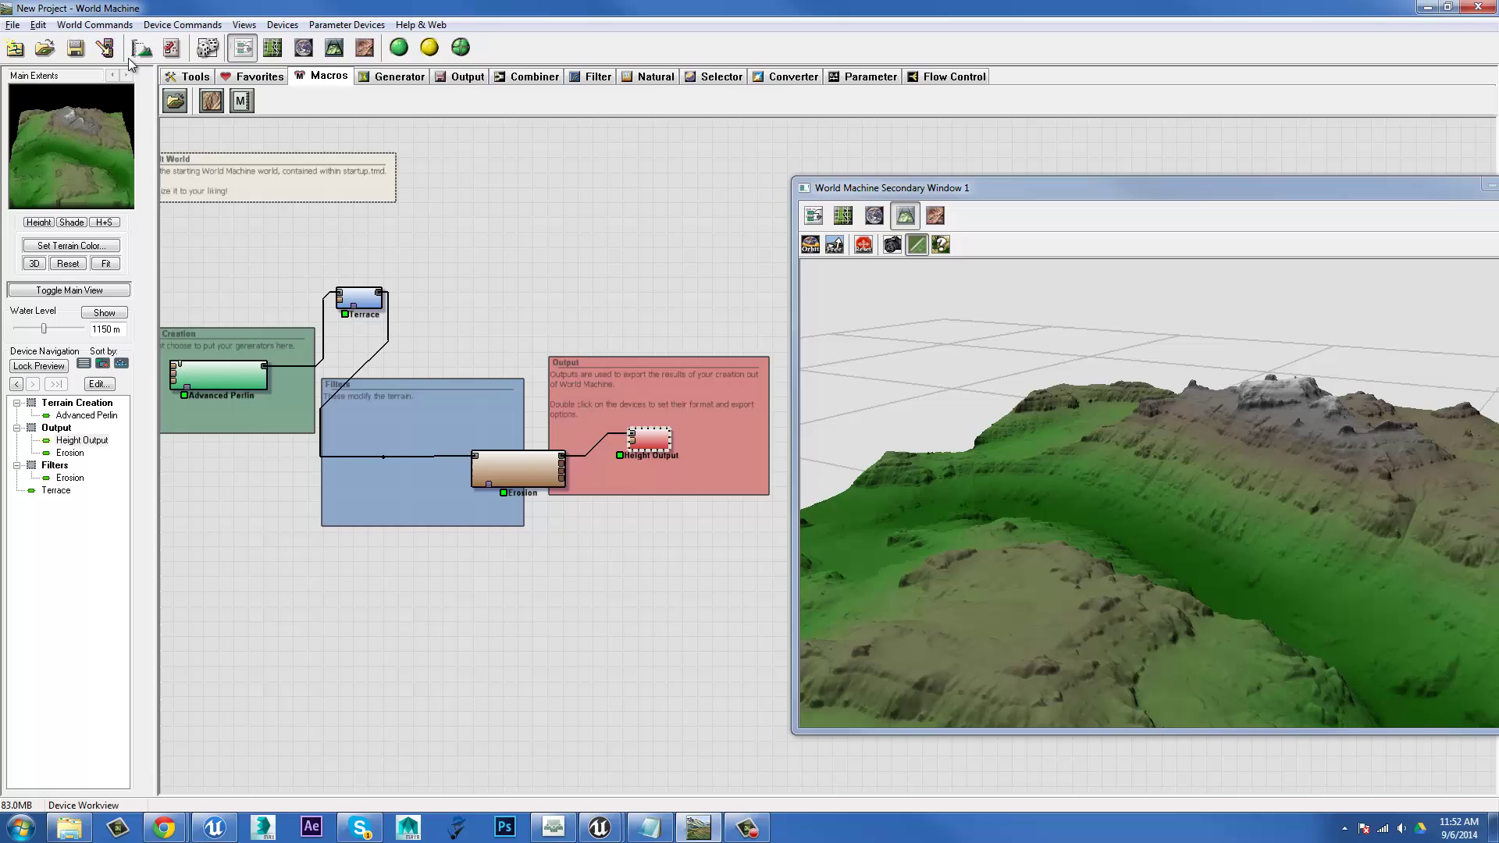
Step: Place a Basic Coverage device on the graph and arrange it beside the Erosion node
{"action": "left_click", "coordinate": [212, 102]}
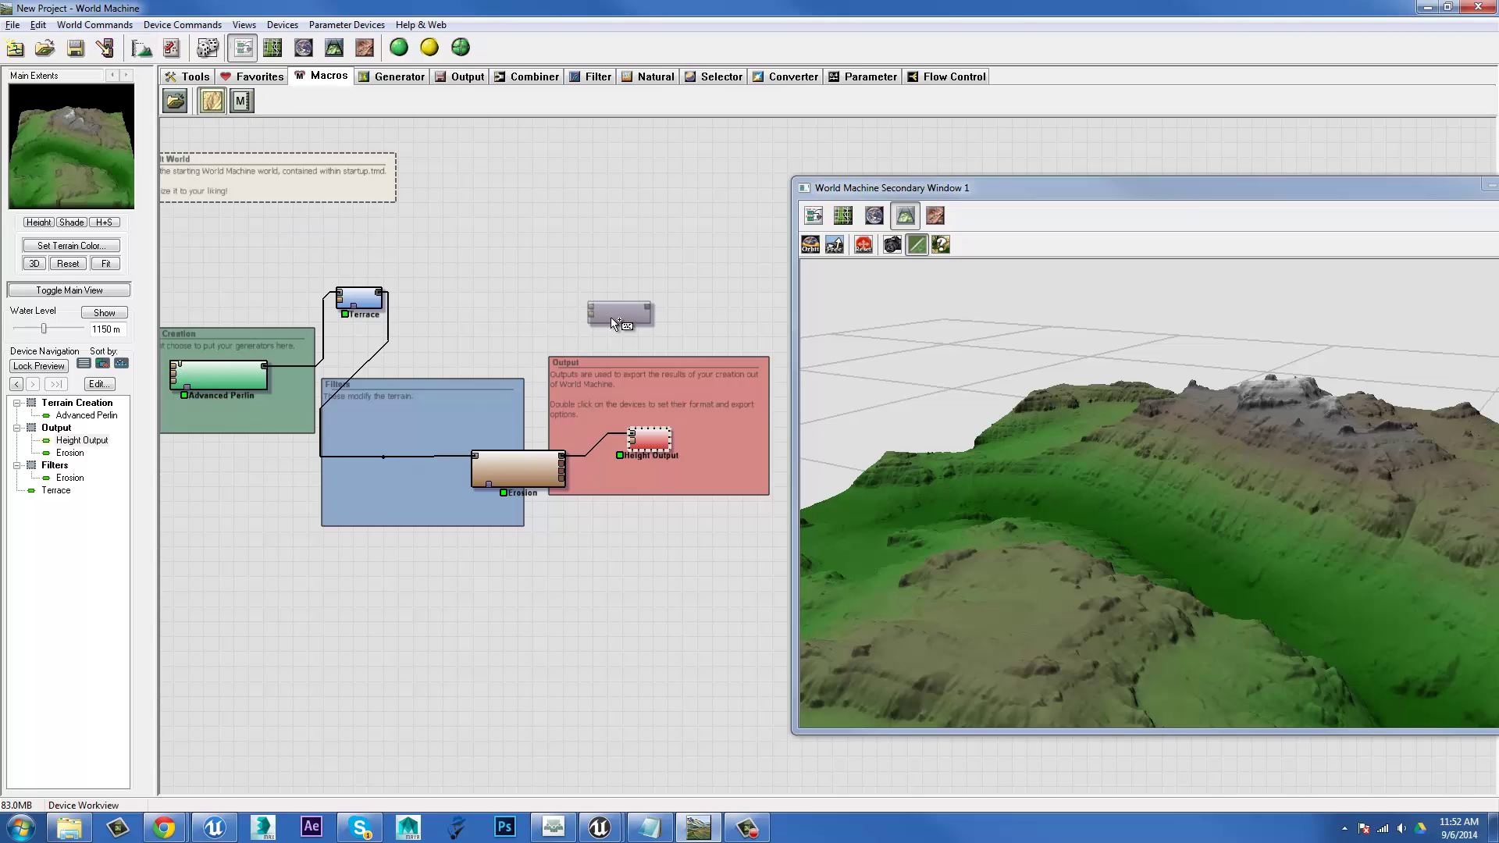
{"action": "left_click", "coordinate": [654, 322]}
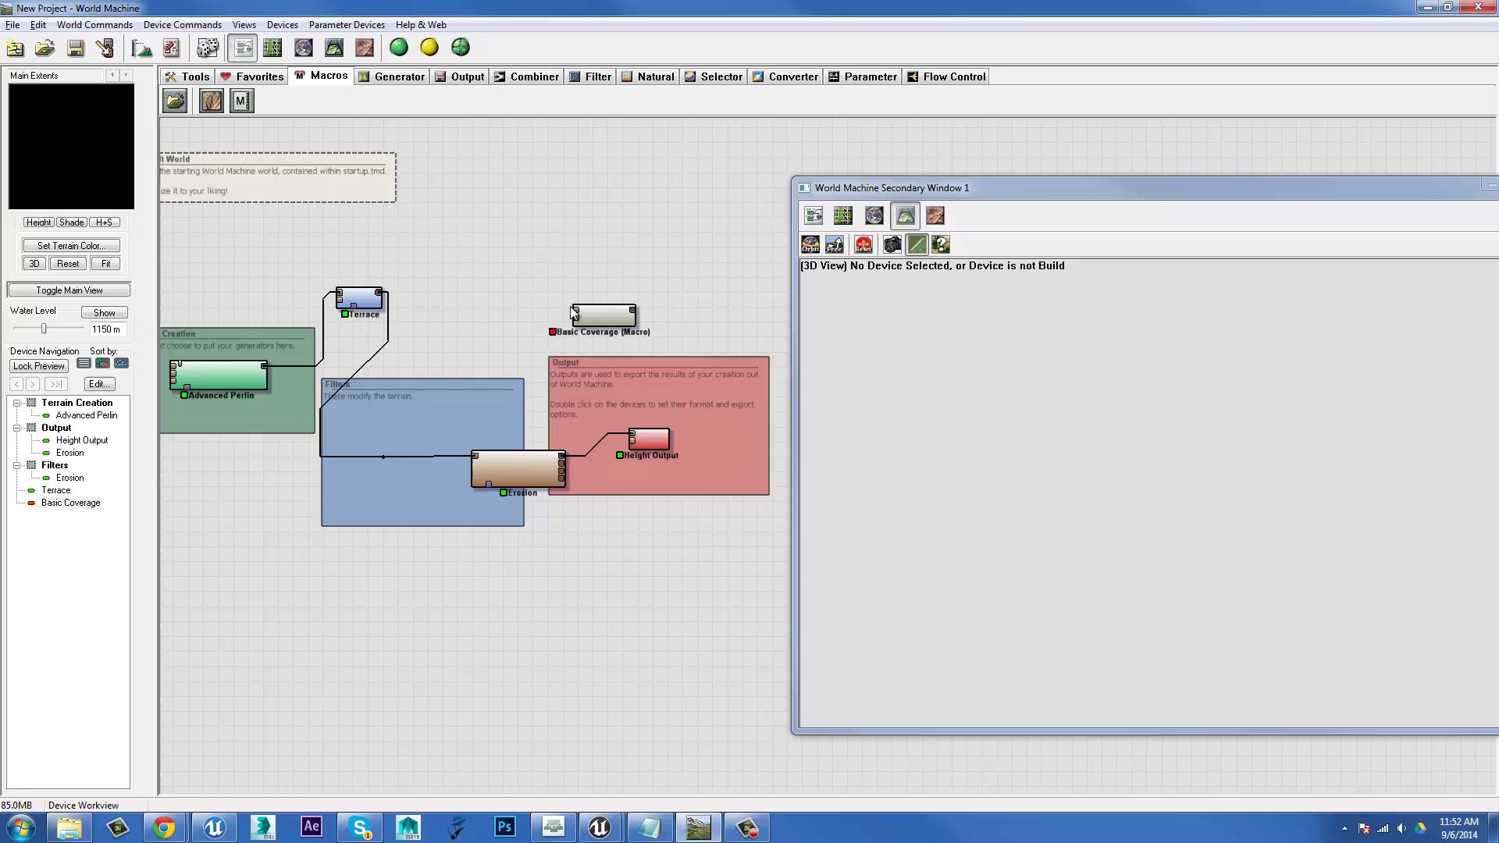
{"action": "scroll", "coordinate": [546, 313], "scroll_direction": "up", "scroll_amount": 2}
{"action": "left_click", "coordinate": [396, 538]}
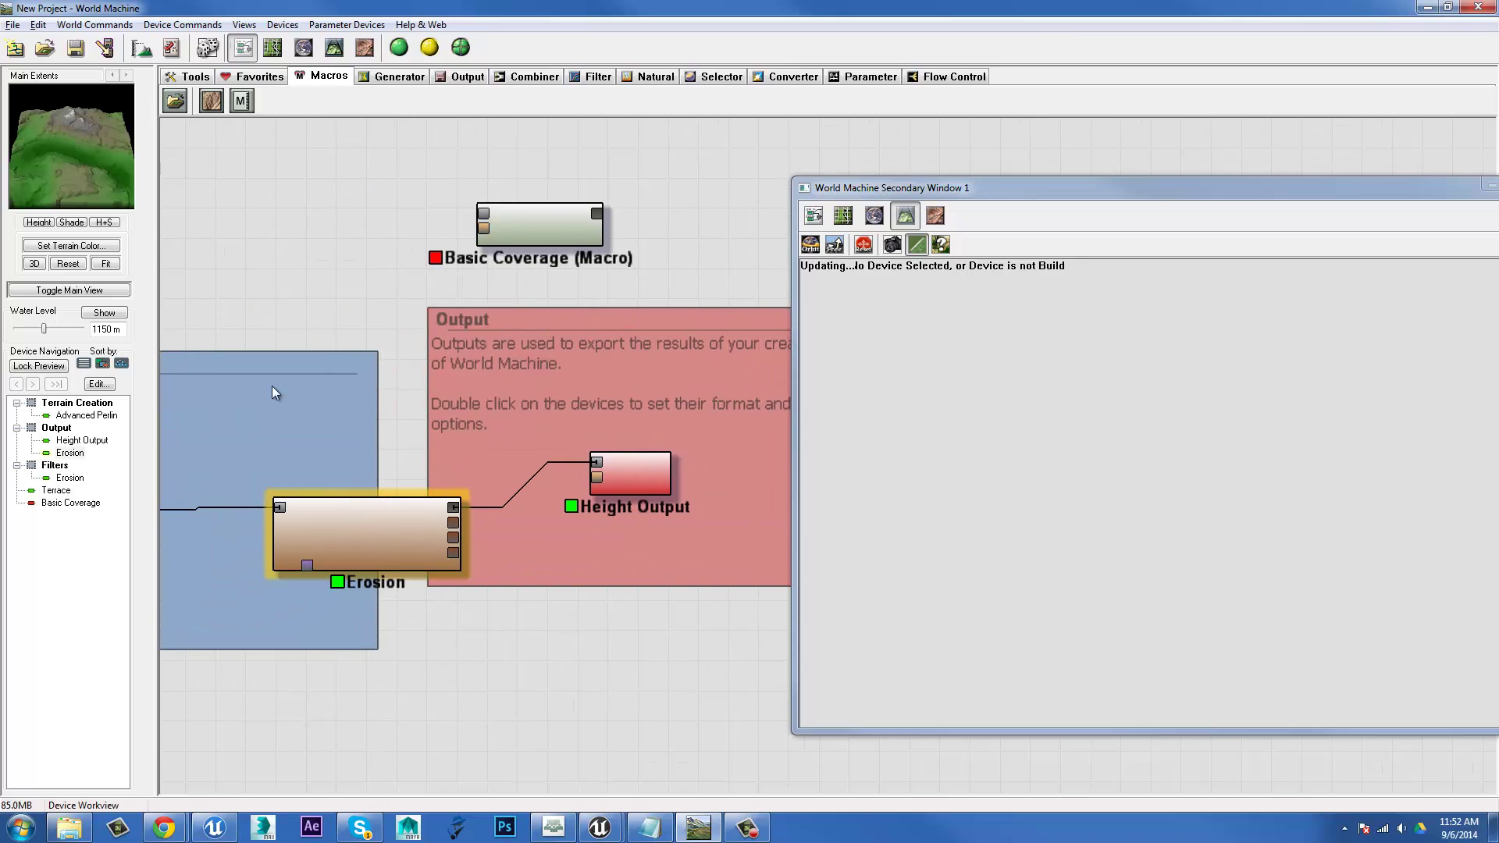
{"action": "left_click_drag", "start_coordinate": [395, 539], "coordinate": [276, 357]}
{"action": "left_click", "coordinate": [536, 232]}
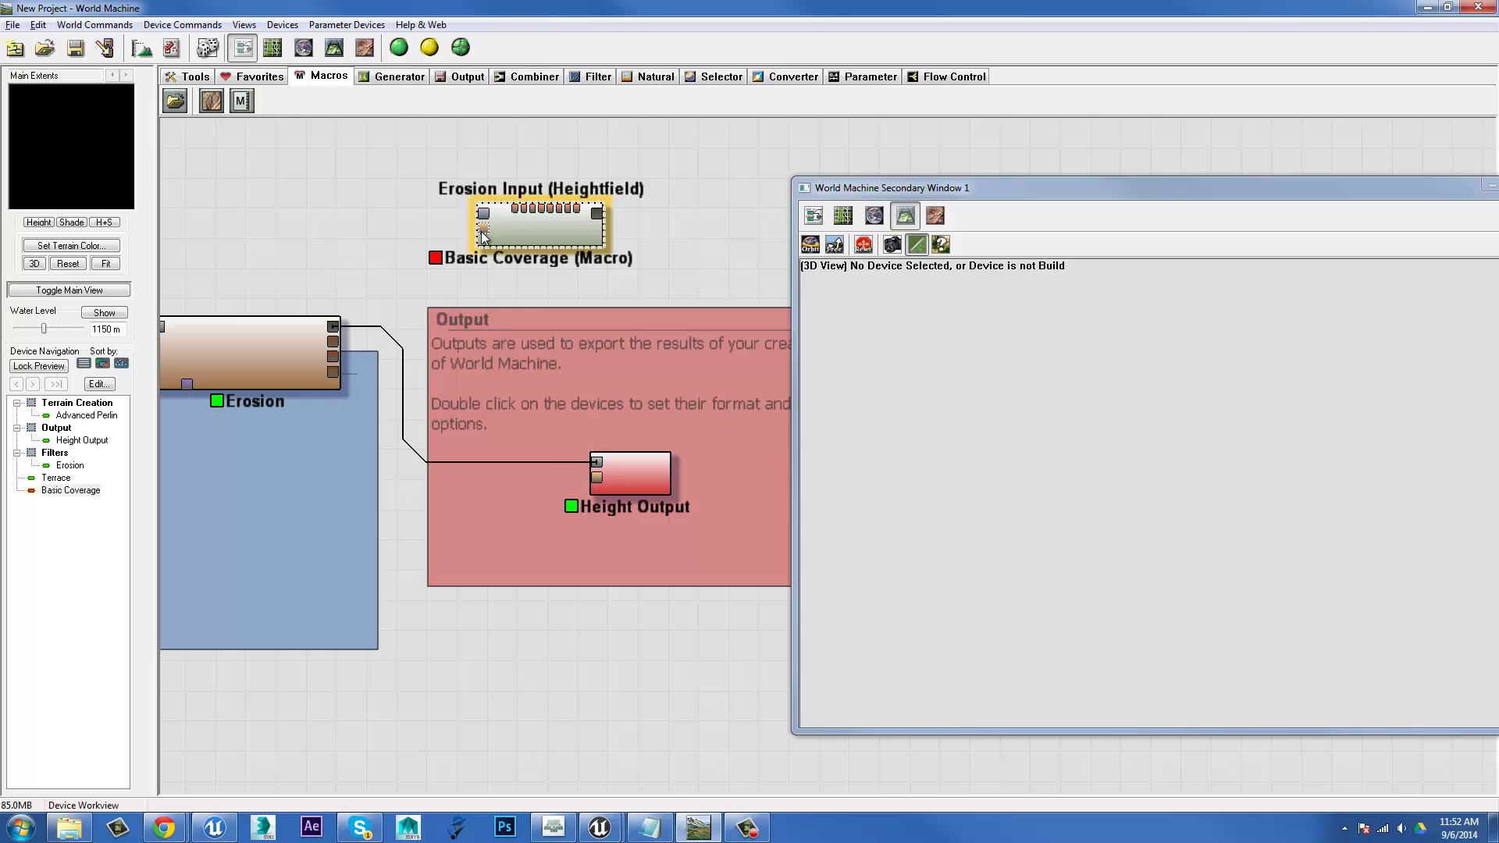
{"action": "left_click", "coordinate": [251, 365]}
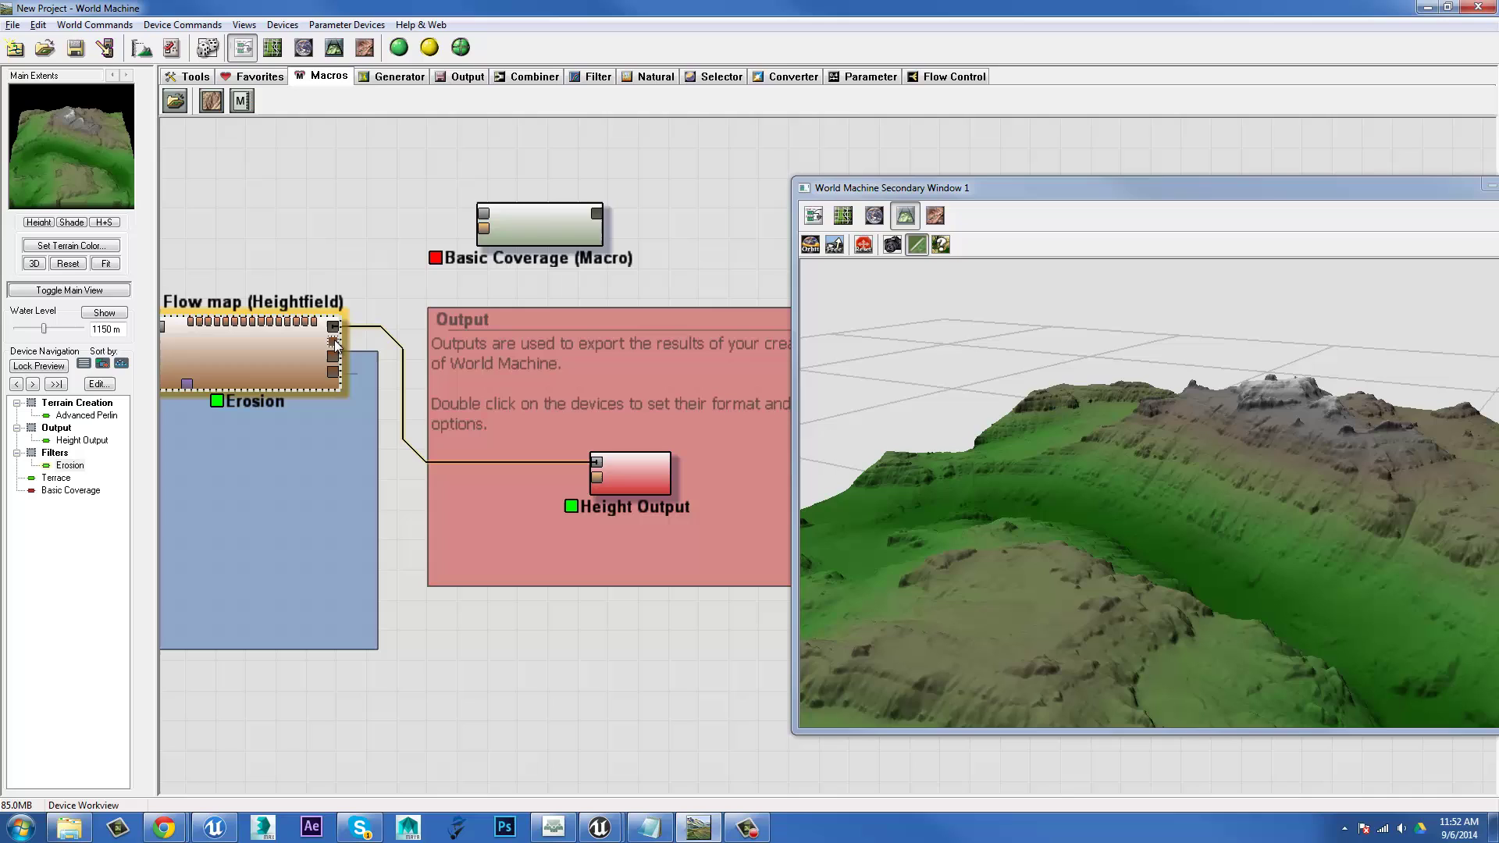
{"action": "right_click_drag", "start_coordinate": [275, 348], "coordinate": [357, 348]}
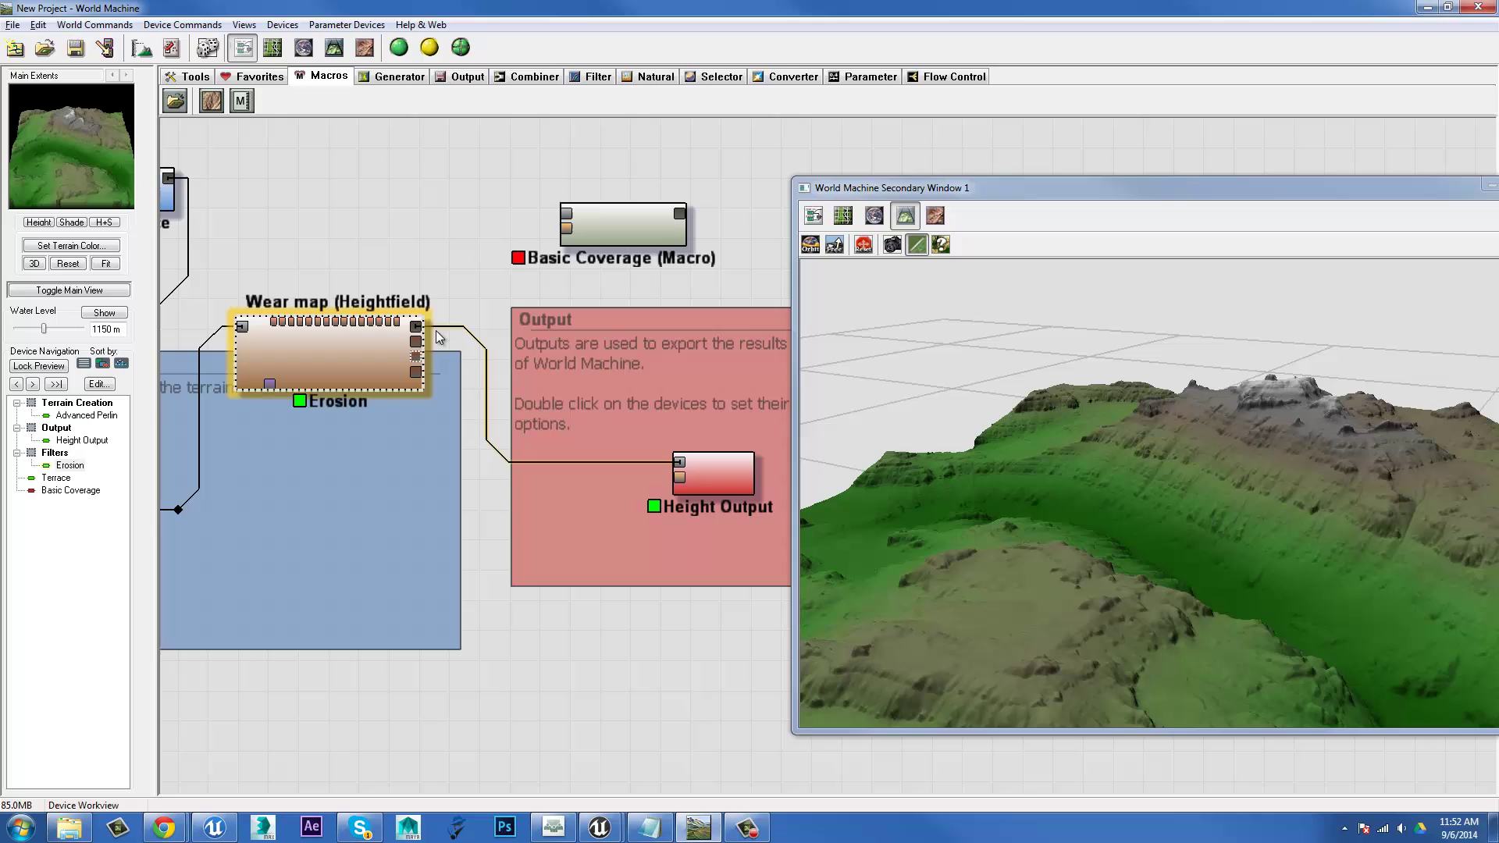
Step: Wire Erosion's output into Basic Coverage and orbit the coloured terrain in the 3D preview
{"action": "left_click_drag", "start_coordinate": [511, 259], "coordinate": [566, 213]}
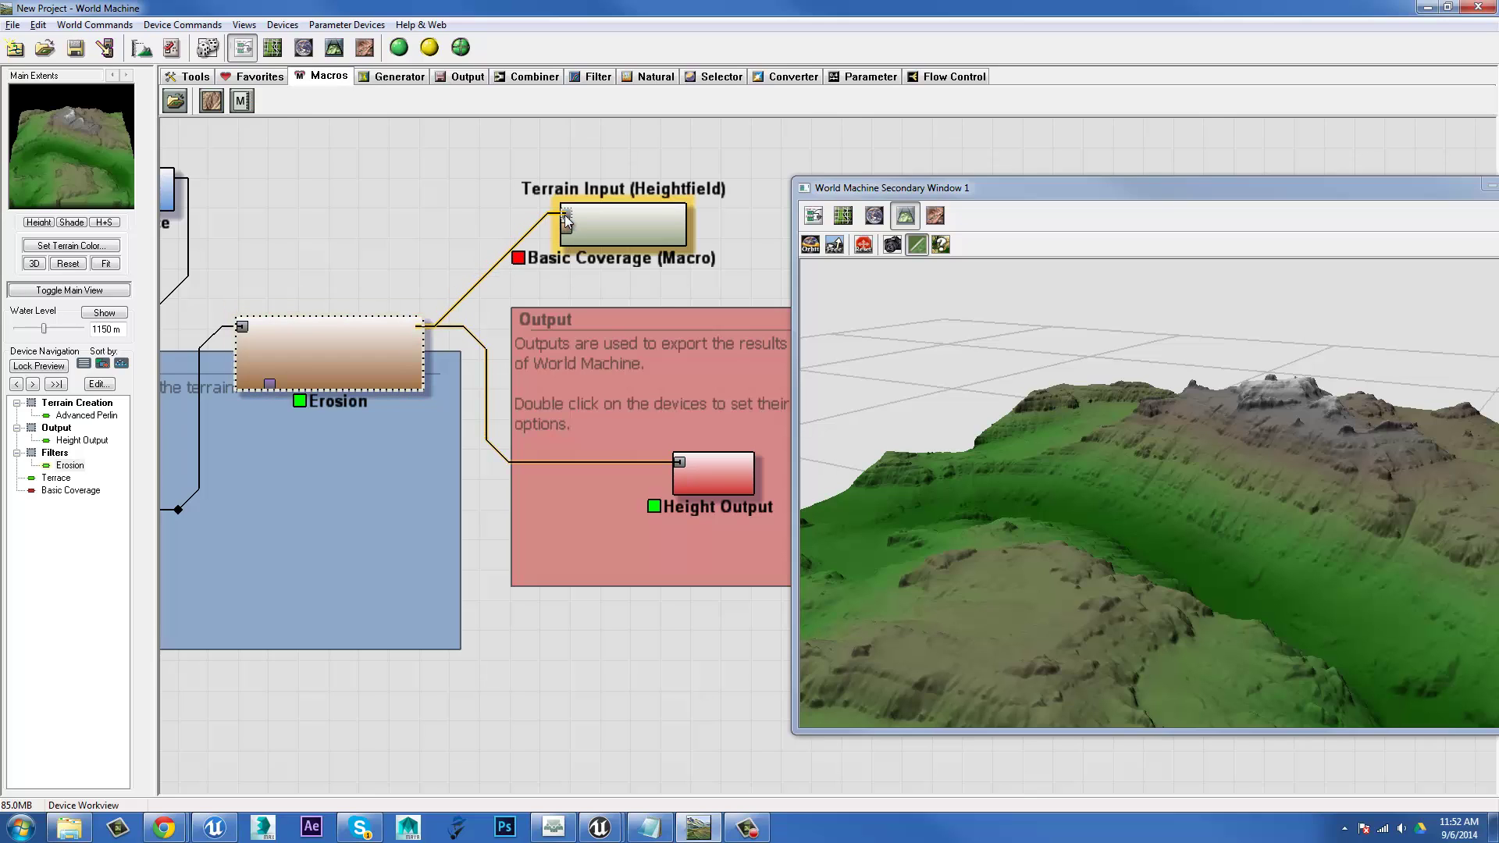
{"action": "left_click", "coordinate": [621, 233]}
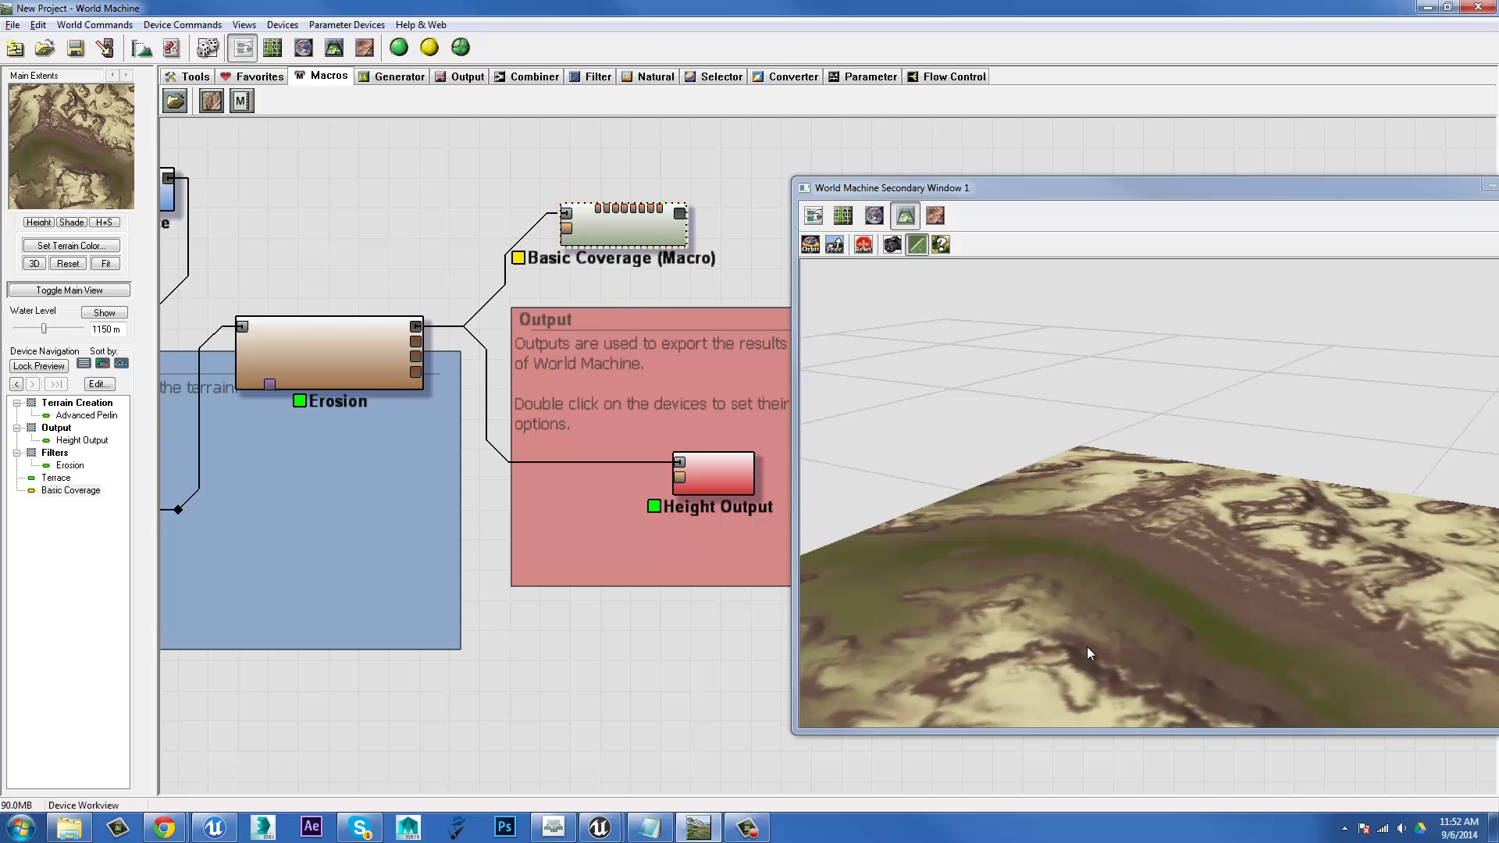
{"action": "left_click_drag", "start_coordinate": [1087, 646], "coordinate": [1152, 539]}
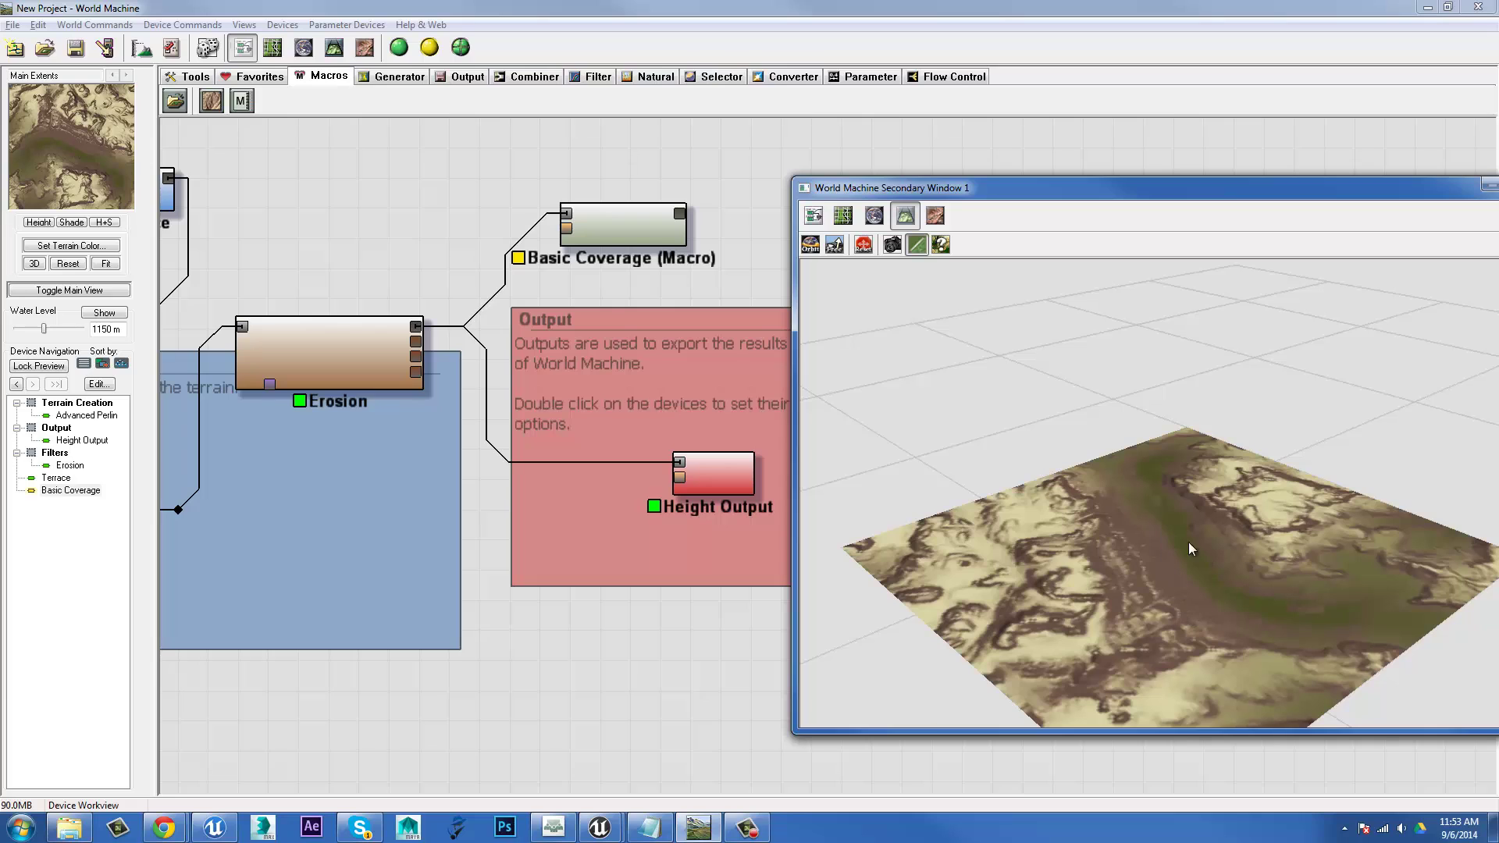
{"action": "left_click_drag", "start_coordinate": [1189, 547], "coordinate": [1148, 551]}
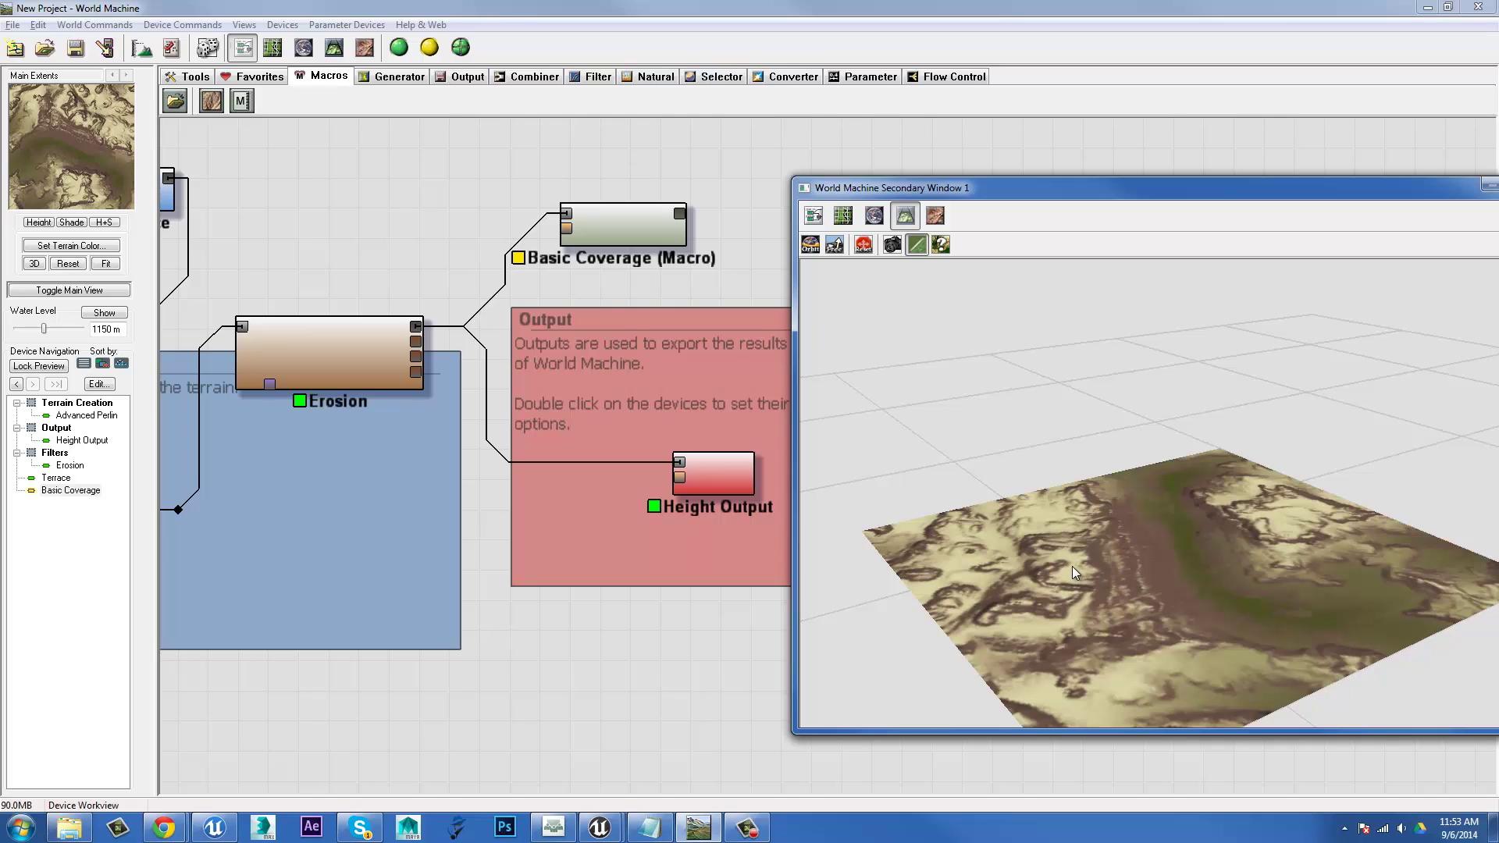
{"action": "left_click_drag", "start_coordinate": [1298, 592], "coordinate": [1248, 592]}
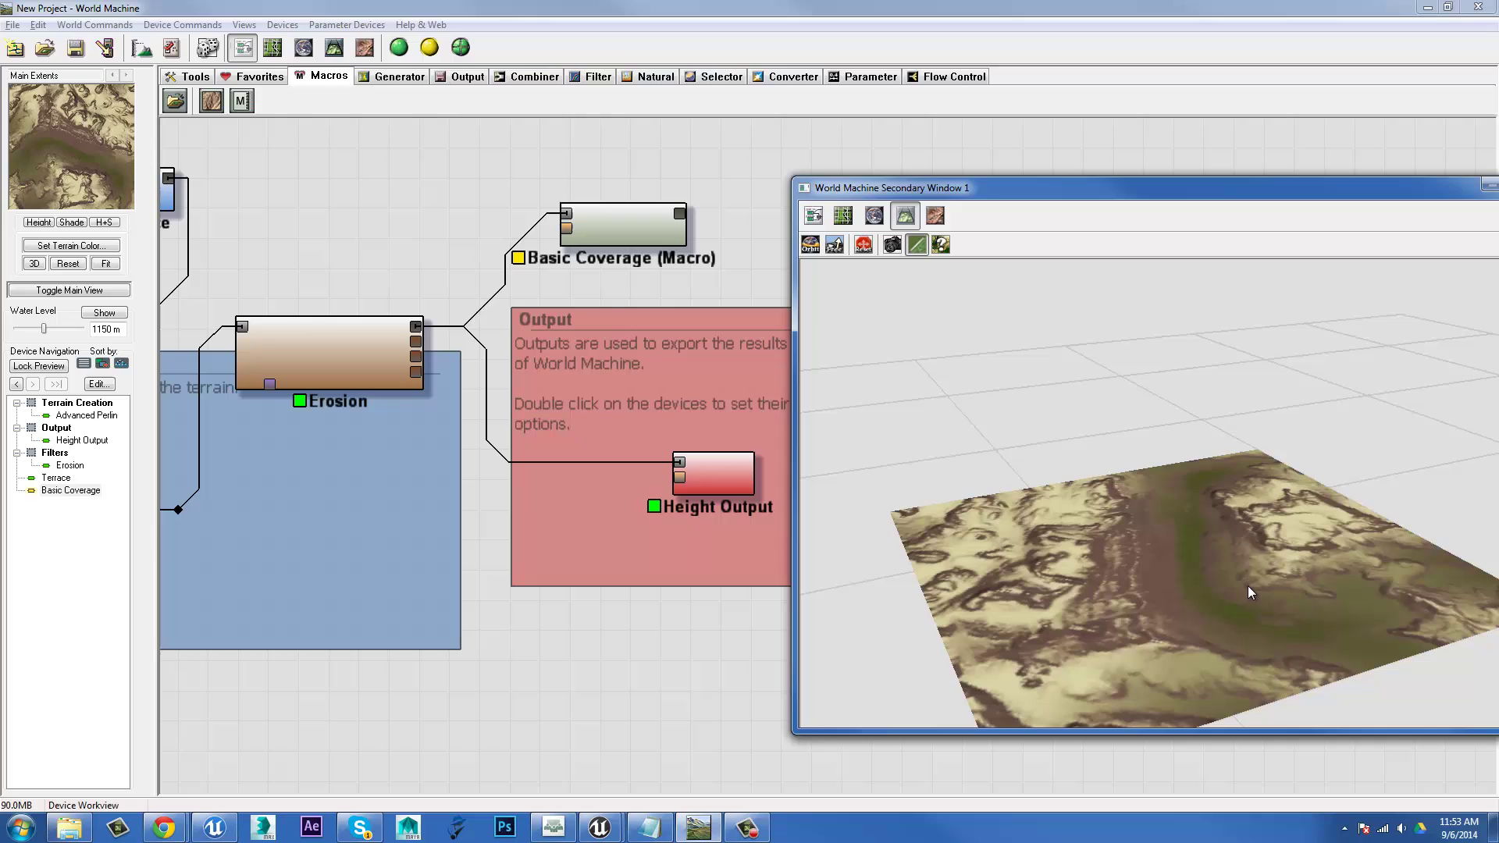
Step: Set the Erosion device's display hint to Mask and view the grayscale heightfield from above
{"action": "right_click", "coordinate": [306, 365]}
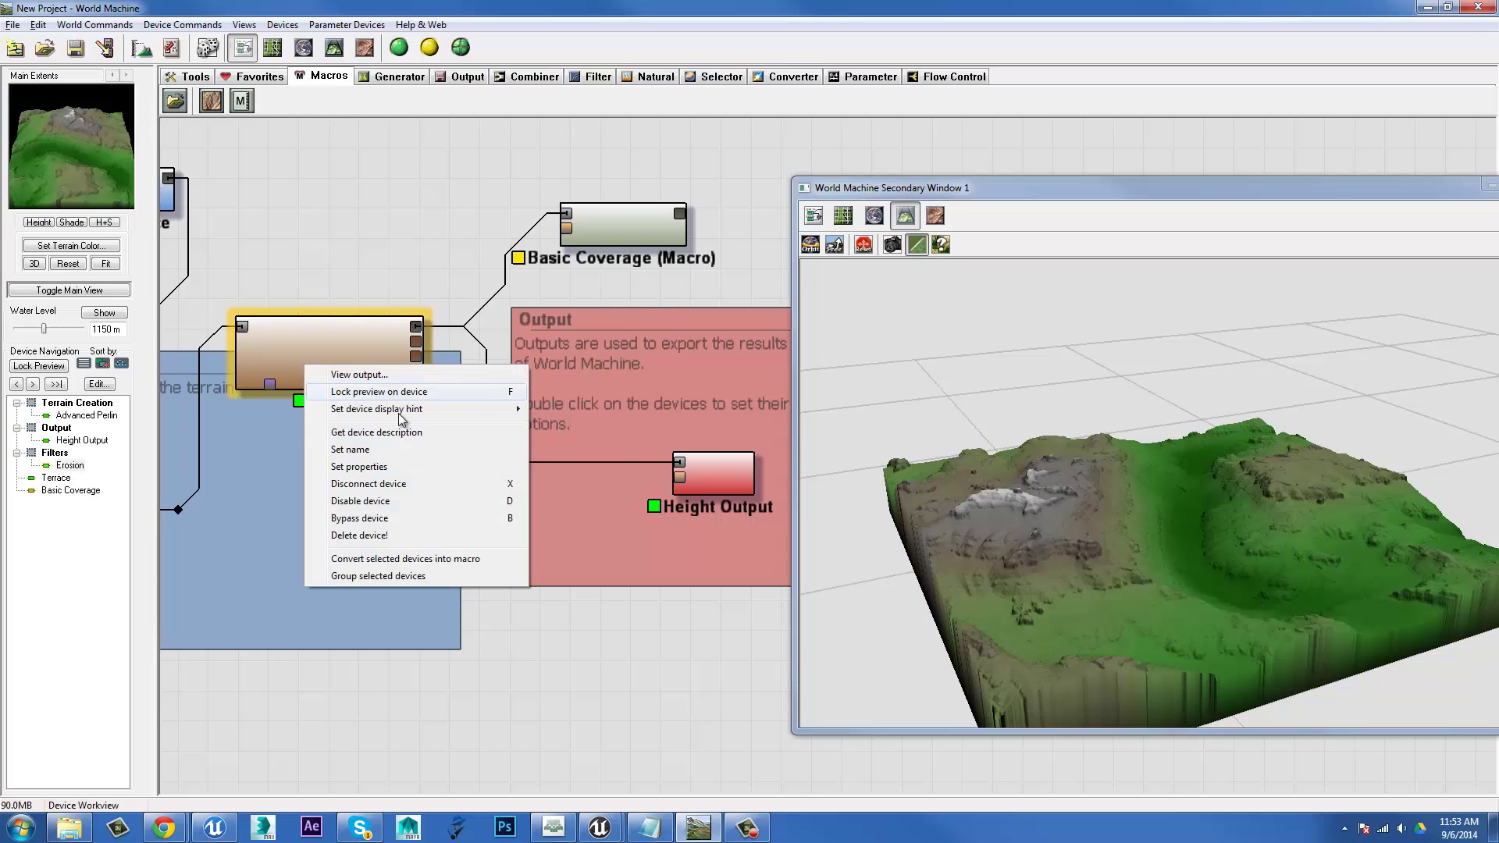
{"action": "mouse_move", "coordinate": [399, 417]}
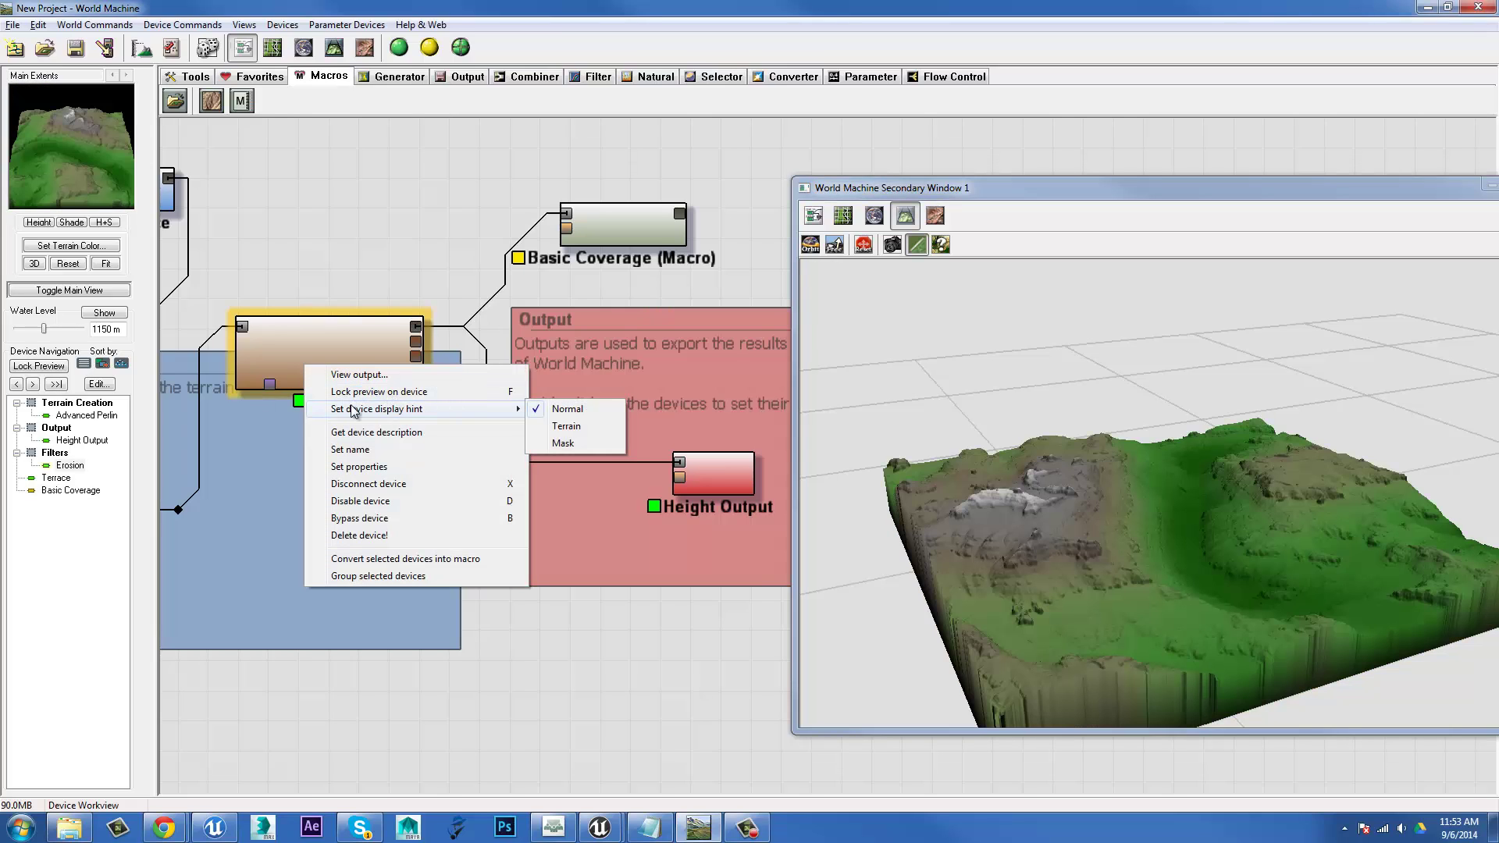
{"action": "left_click", "coordinate": [574, 426]}
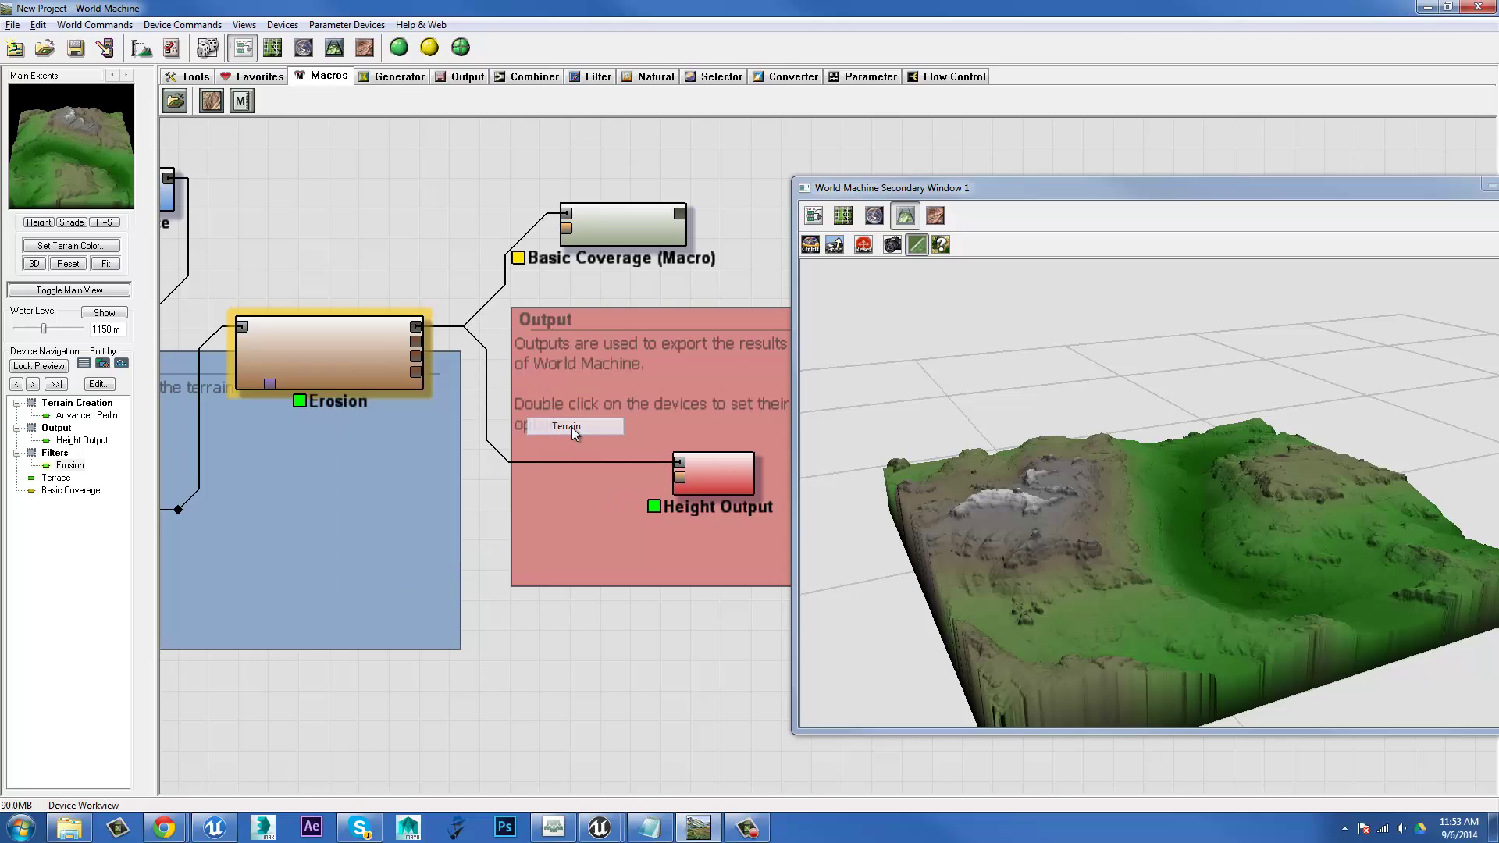
{"action": "right_click", "coordinate": [360, 355]}
{"action": "left_click", "coordinate": [620, 435]}
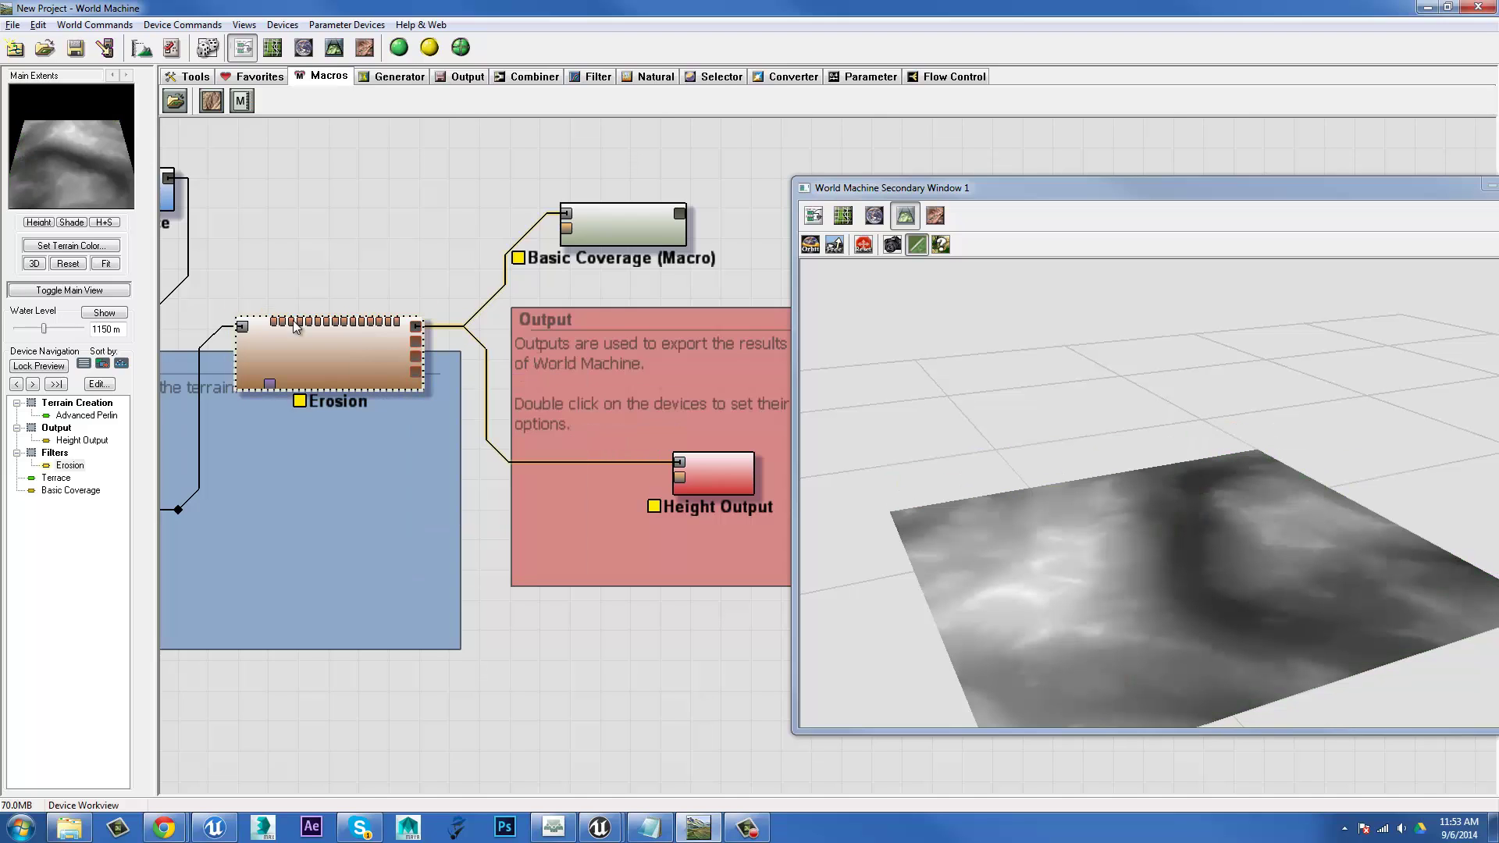
{"action": "left_click_drag", "start_coordinate": [1132, 540], "coordinate": [1079, 525]}
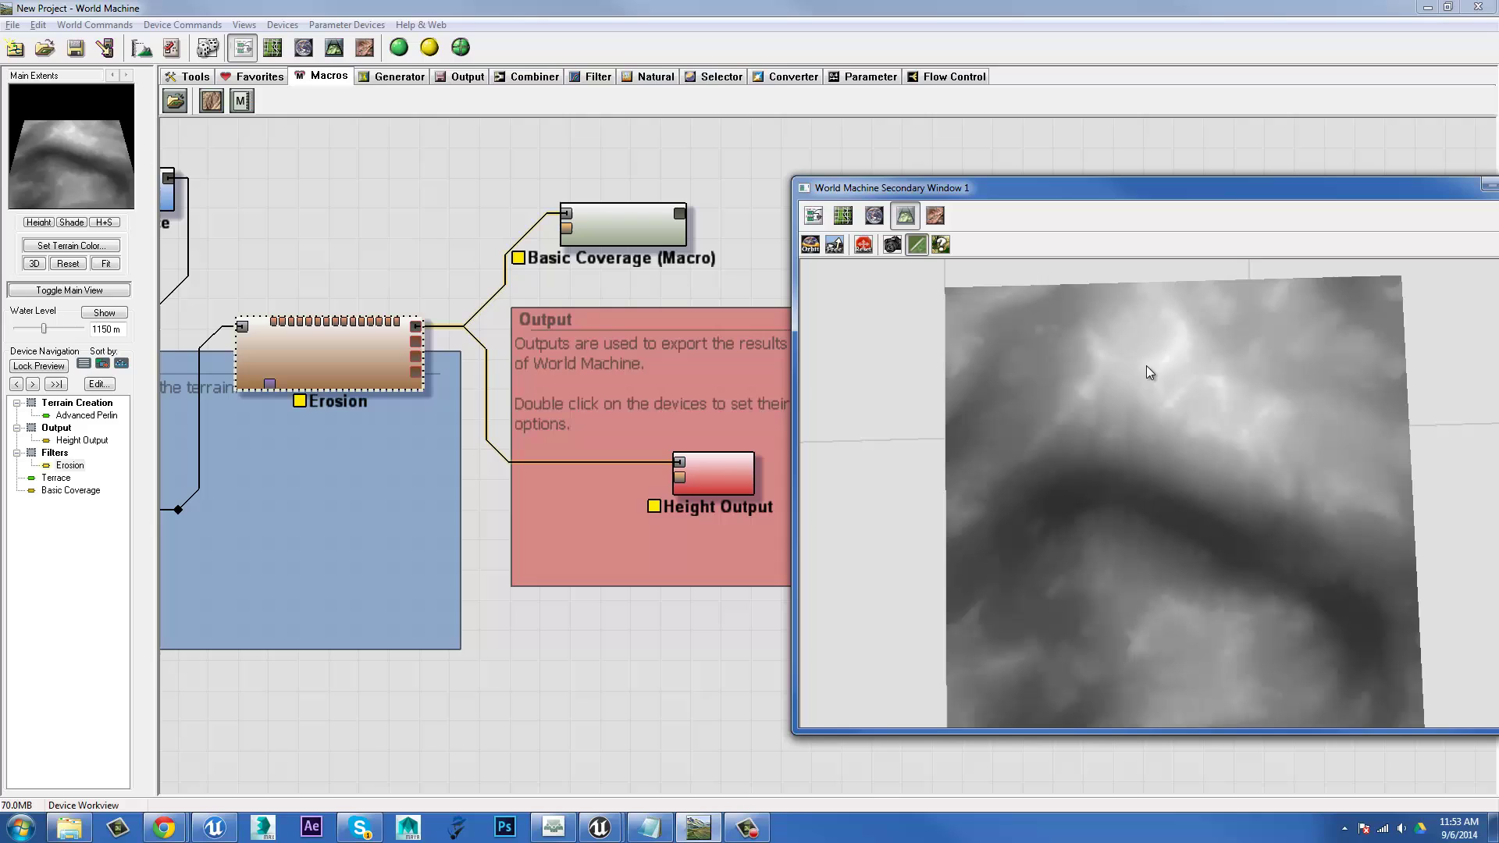
{"action": "mouse_move", "coordinate": [1091, 480]}
{"action": "left_mouse_down"}
{"action": "mouse_move", "coordinate": [1111, 487]}
{"action": "mouse_move", "coordinate": [1094, 489]}
{"action": "left_mouse_up"}
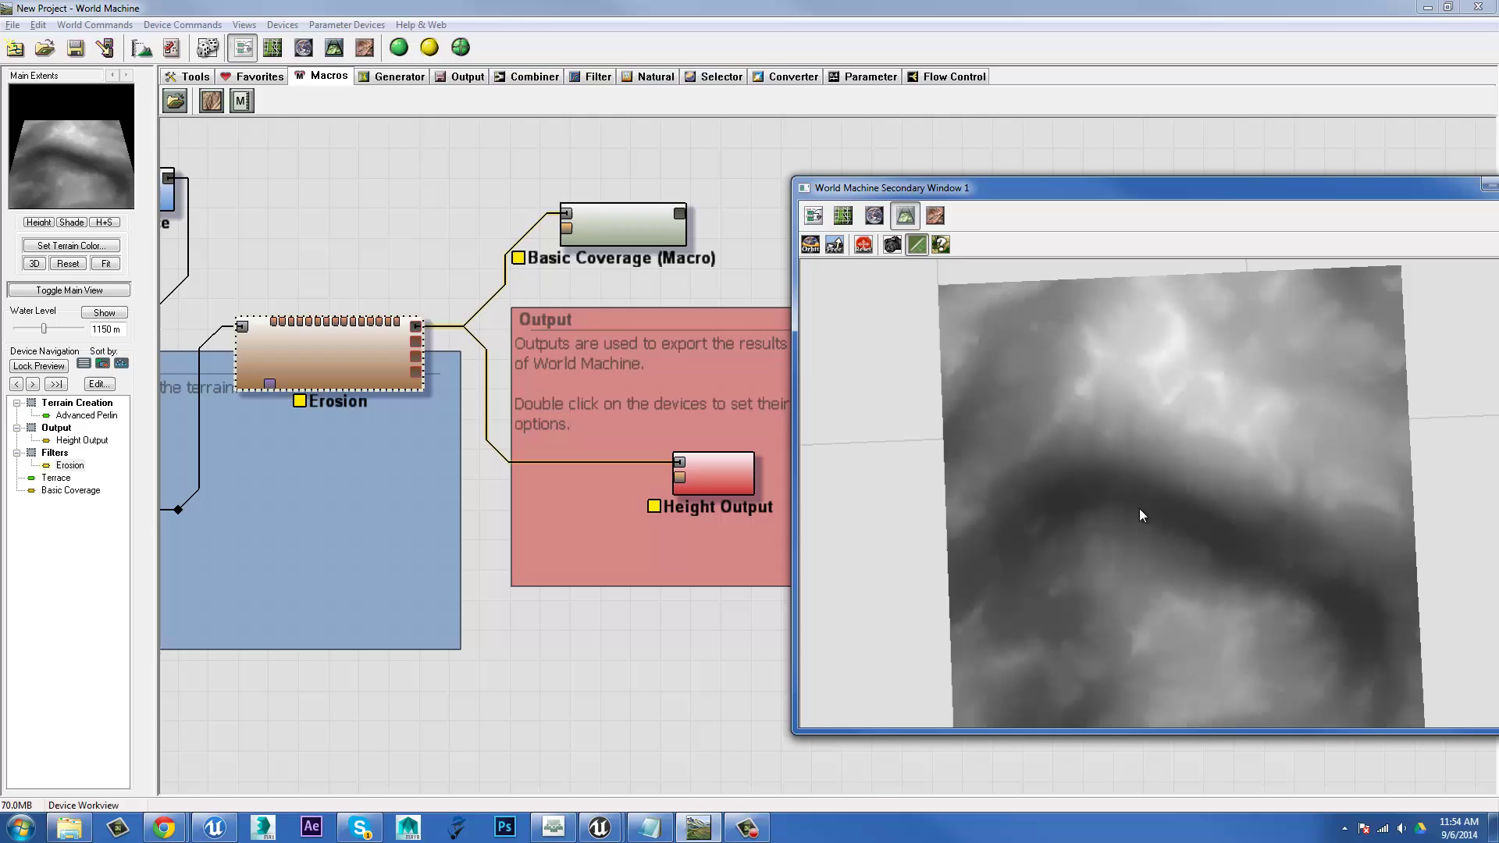
Step: Set Erosion's display hint back to Terrain, tilt the view, and preview the Basic Coverage node
{"action": "right_click", "coordinate": [362, 346]}
{"action": "mouse_move", "coordinate": [459, 394]}
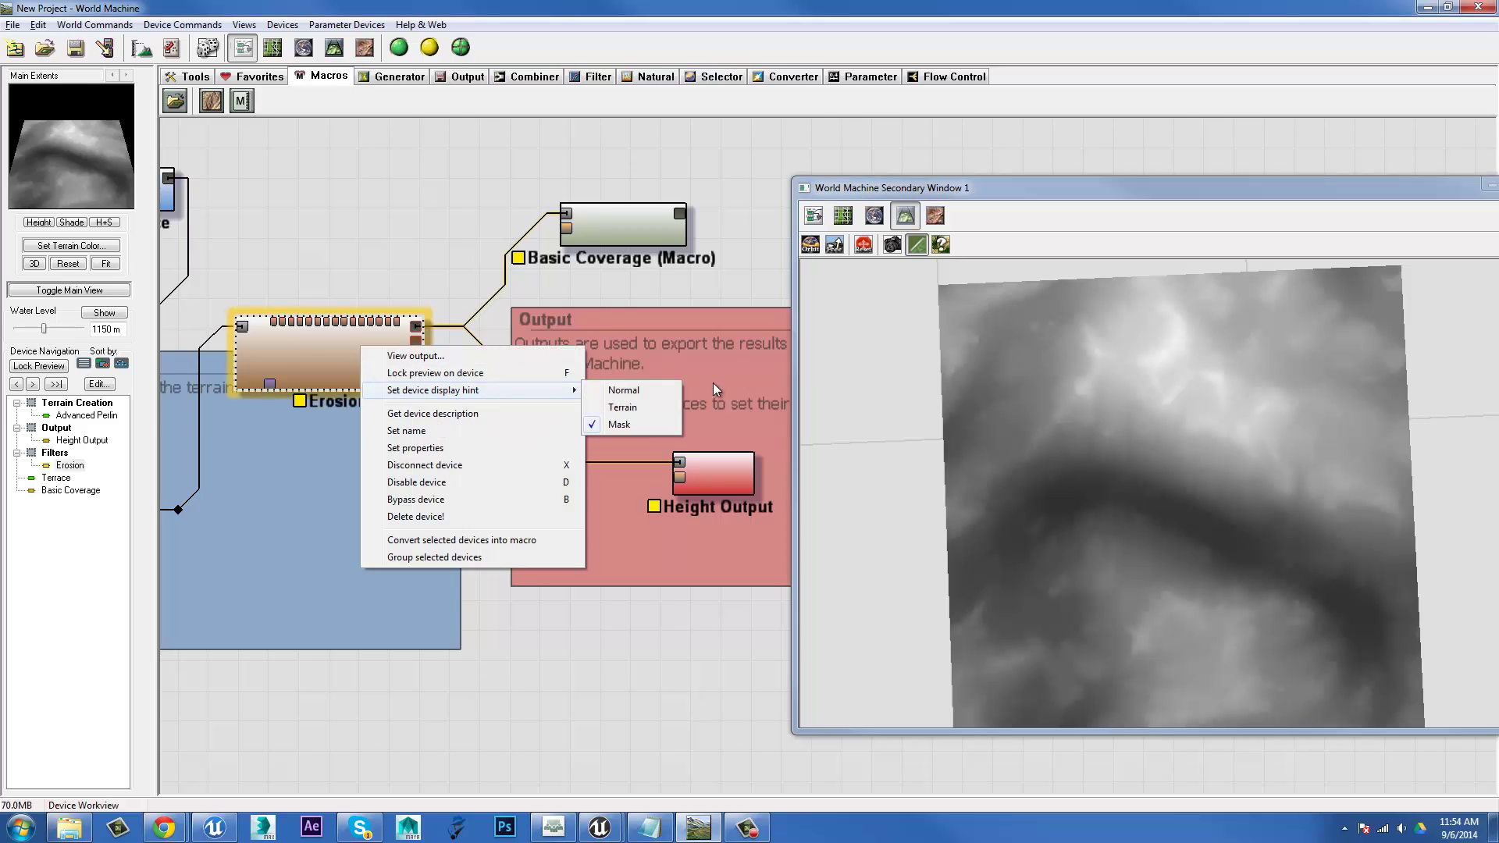
{"action": "left_click", "coordinate": [612, 410]}
{"action": "left_click_drag", "start_coordinate": [1147, 507], "coordinate": [874, 484]}
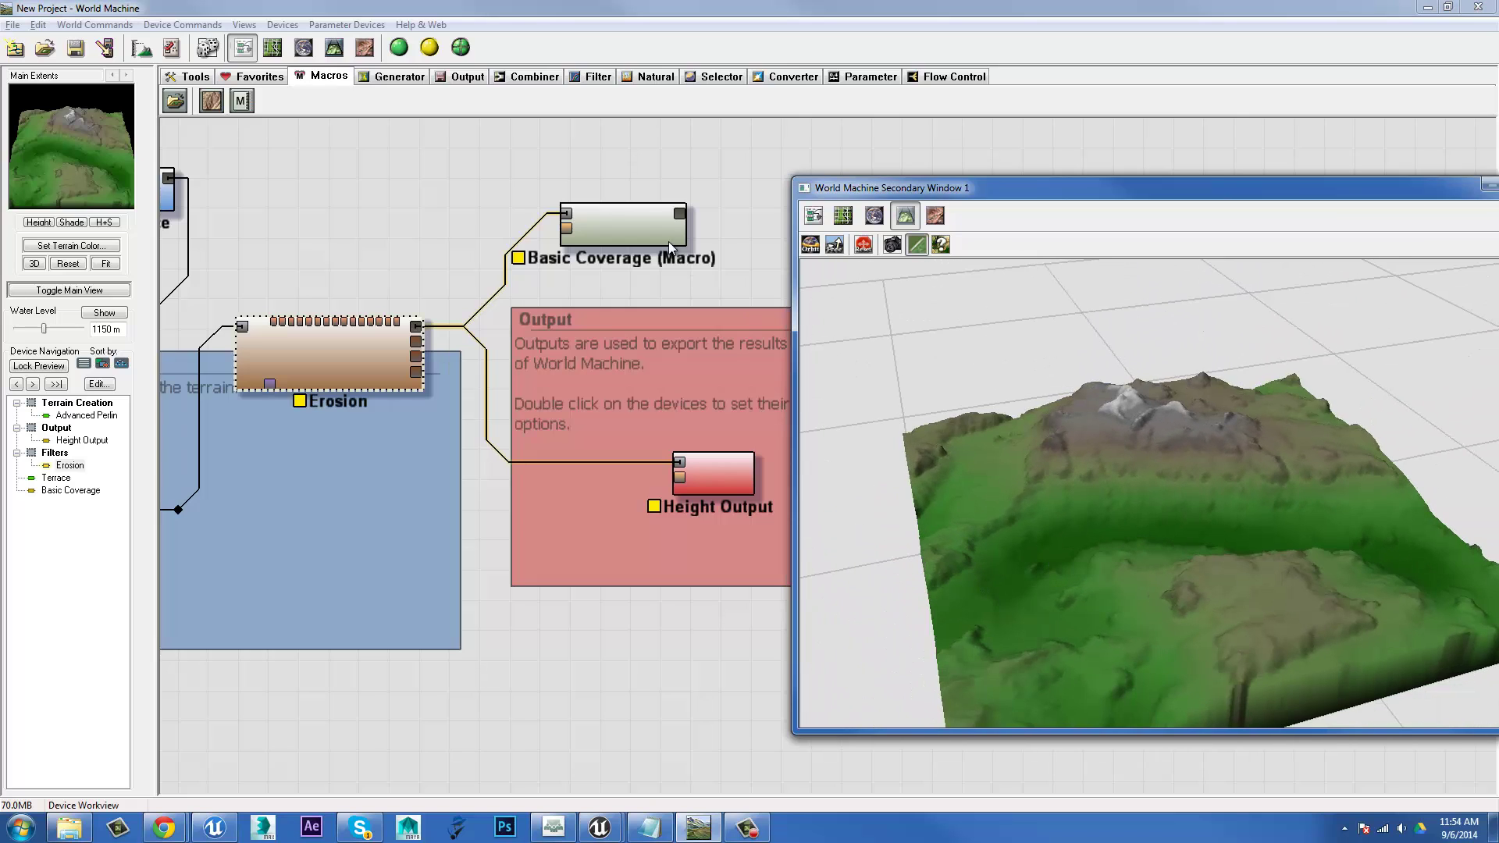
{"action": "left_click", "coordinate": [611, 223]}
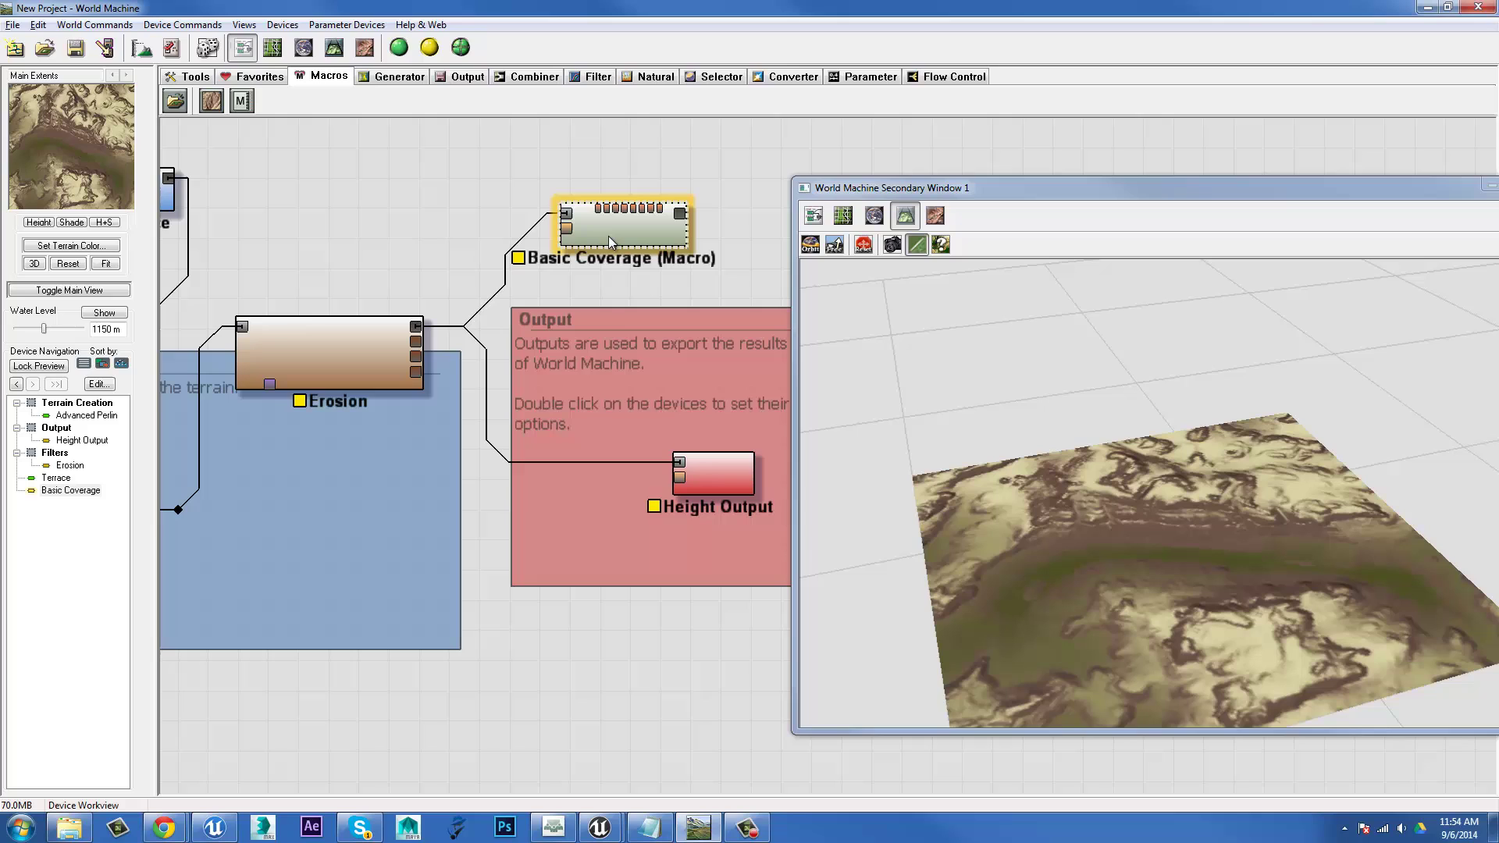
Step: Open the Basic Coverage settings and apply a coverage preset from the Presets list
{"action": "double_click", "coordinate": [609, 240]}
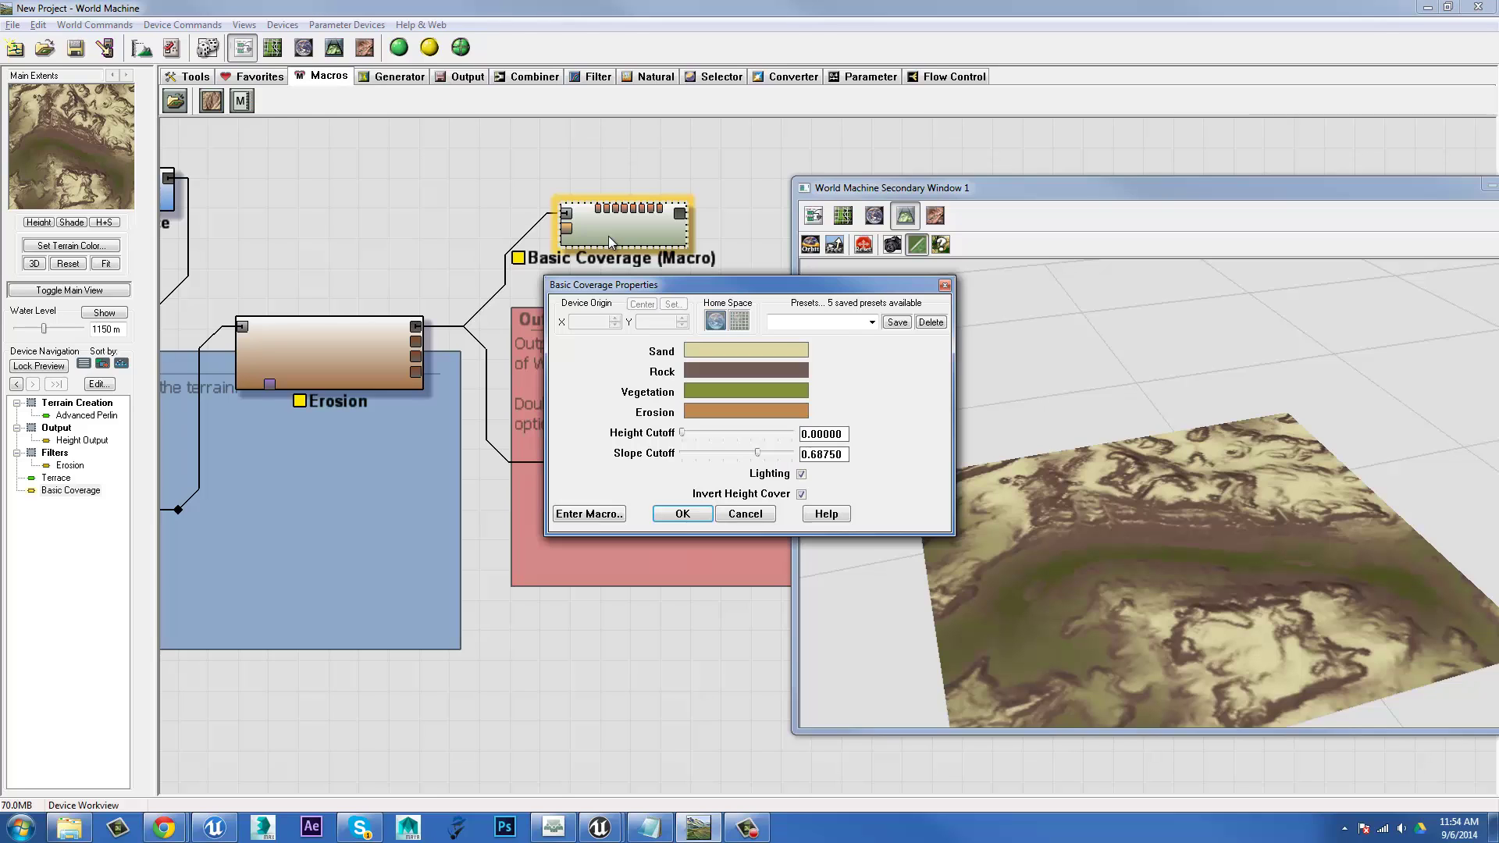
{"action": "left_click", "coordinate": [872, 323]}
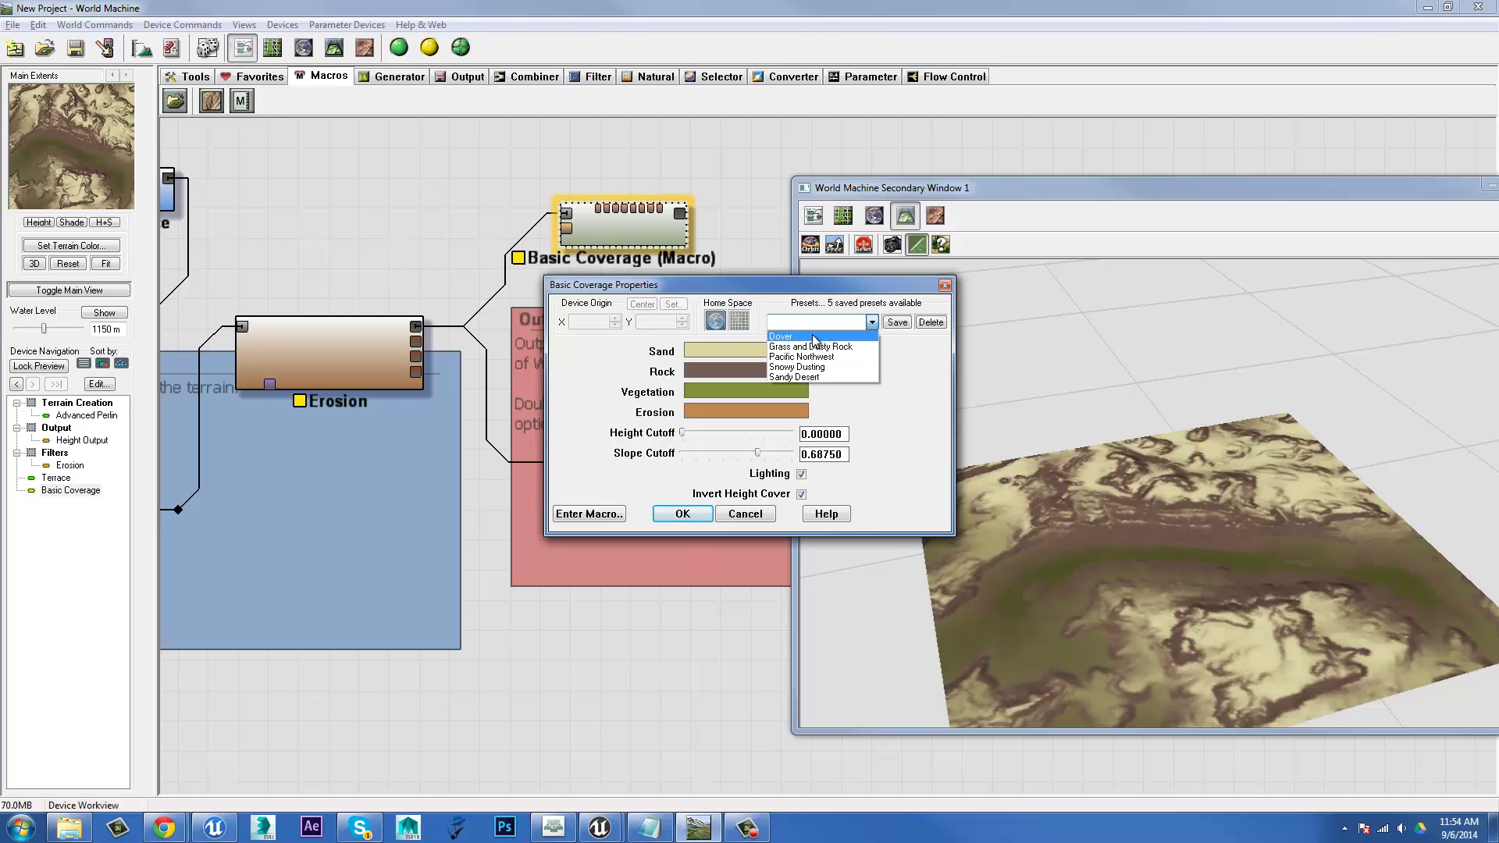
{"action": "left_click", "coordinate": [814, 337]}
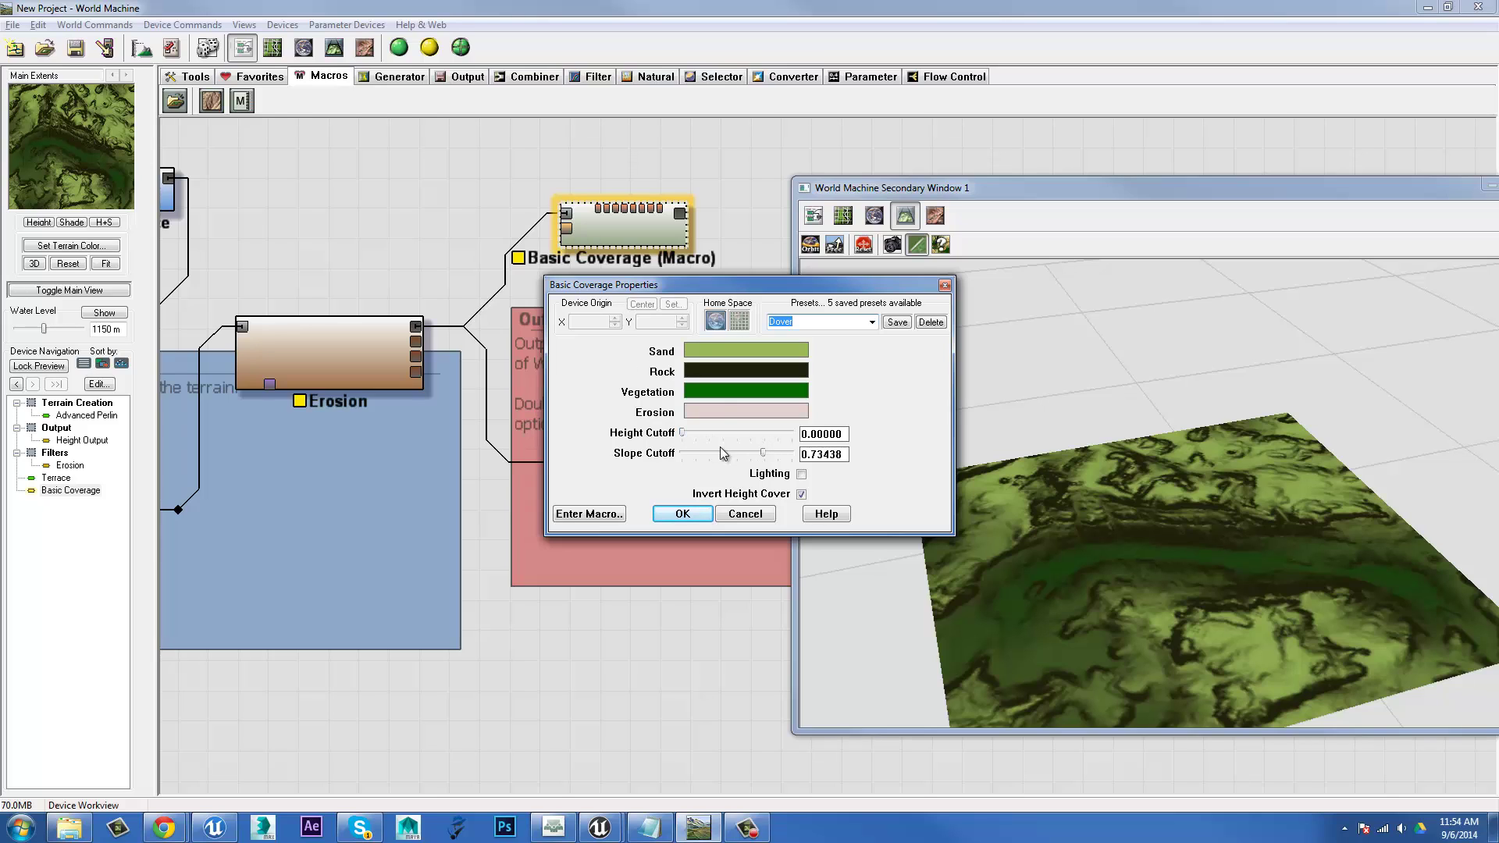
Step: Tune Height Cutoff to 0.14063 and Slope Cutoff to 0.73438
{"action": "mouse_move", "coordinate": [678, 428]}
{"action": "left_mouse_down"}
{"action": "mouse_move", "coordinate": [720, 430]}
{"action": "mouse_move", "coordinate": [708, 428]}
{"action": "left_mouse_up"}
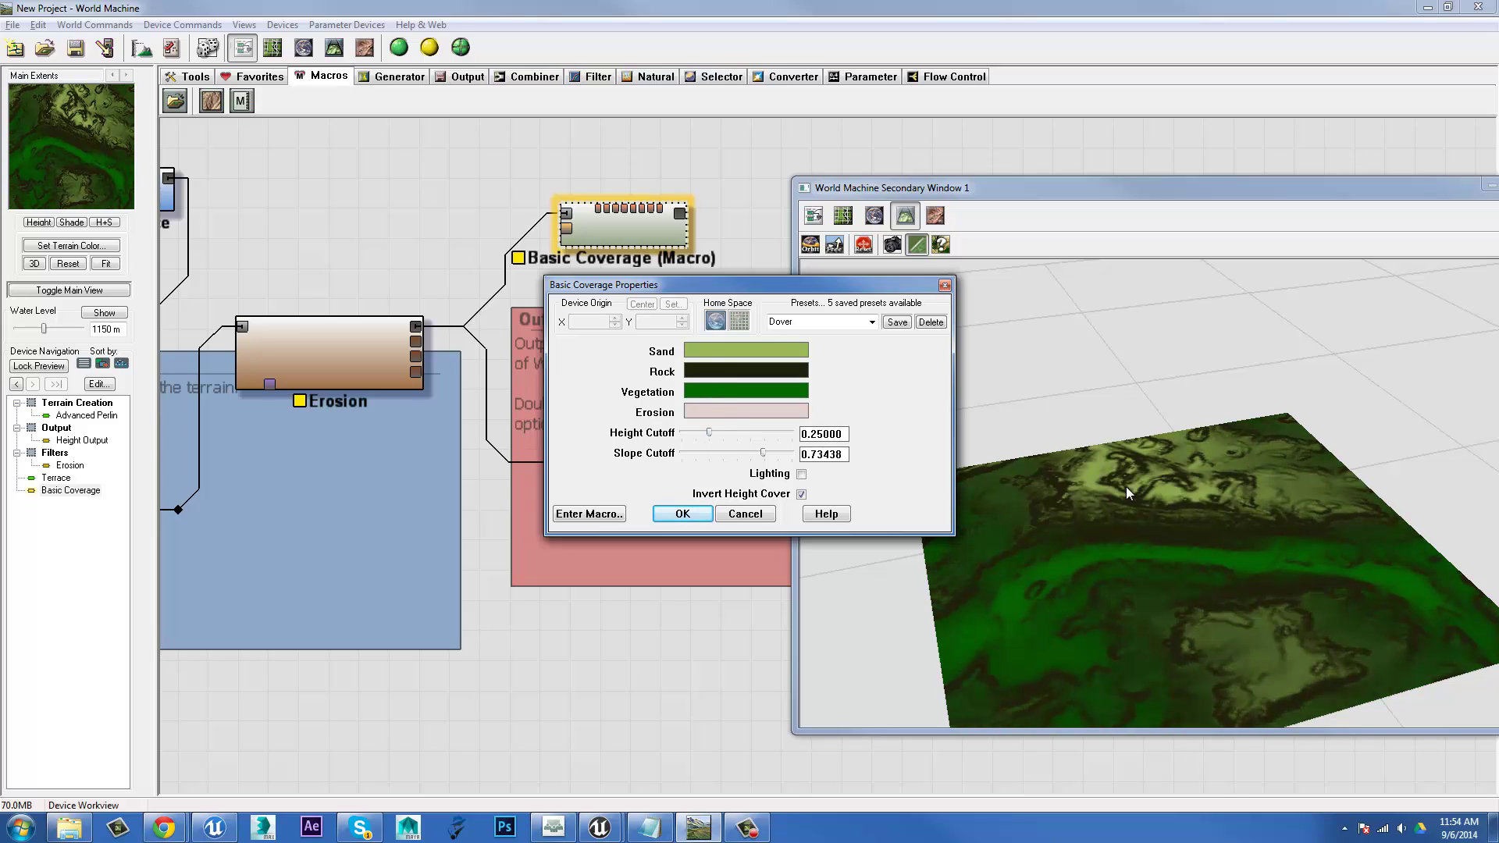
{"action": "mouse_move", "coordinate": [707, 435]}
{"action": "left_mouse_down"}
{"action": "mouse_move", "coordinate": [791, 430]}
{"action": "mouse_move", "coordinate": [681, 433]}
{"action": "left_mouse_up"}
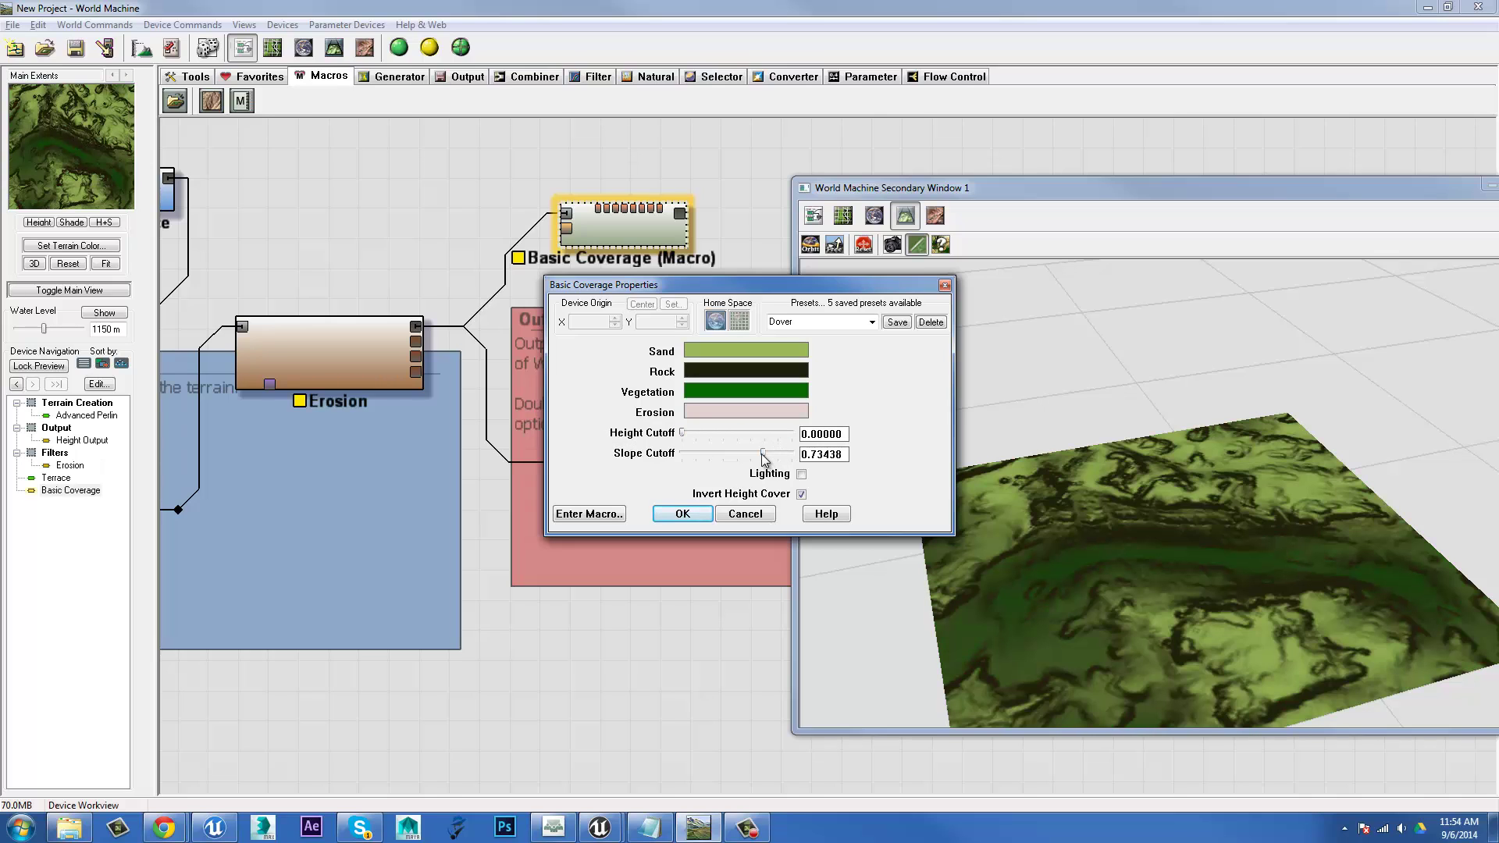
{"action": "mouse_move", "coordinate": [765, 454]}
{"action": "left_mouse_down"}
{"action": "mouse_move", "coordinate": [725, 455]}
{"action": "mouse_move", "coordinate": [802, 458]}
{"action": "mouse_move", "coordinate": [766, 457]}
{"action": "left_mouse_up"}
{"action": "scroll", "coordinate": [843, 321], "scroll_direction": "down", "scroll_amount": 1}
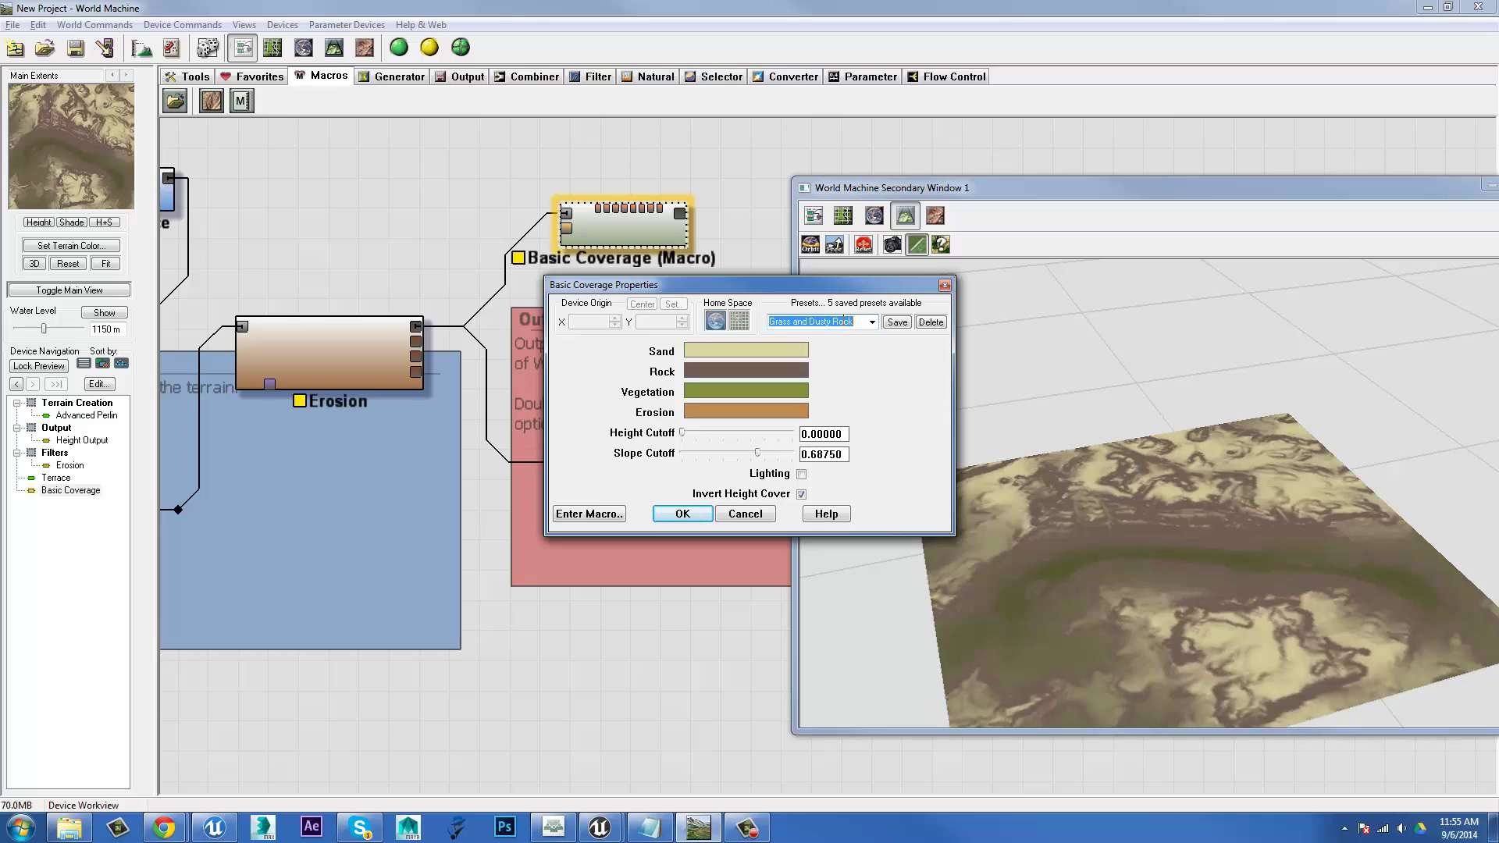
{"action": "scroll", "coordinate": [843, 320], "scroll_direction": "down", "scroll_amount": 1}
{"action": "scroll", "coordinate": [843, 320], "scroll_direction": "up", "scroll_amount": 1}
{"action": "scroll", "coordinate": [843, 320], "scroll_direction": "down", "scroll_amount": 1}
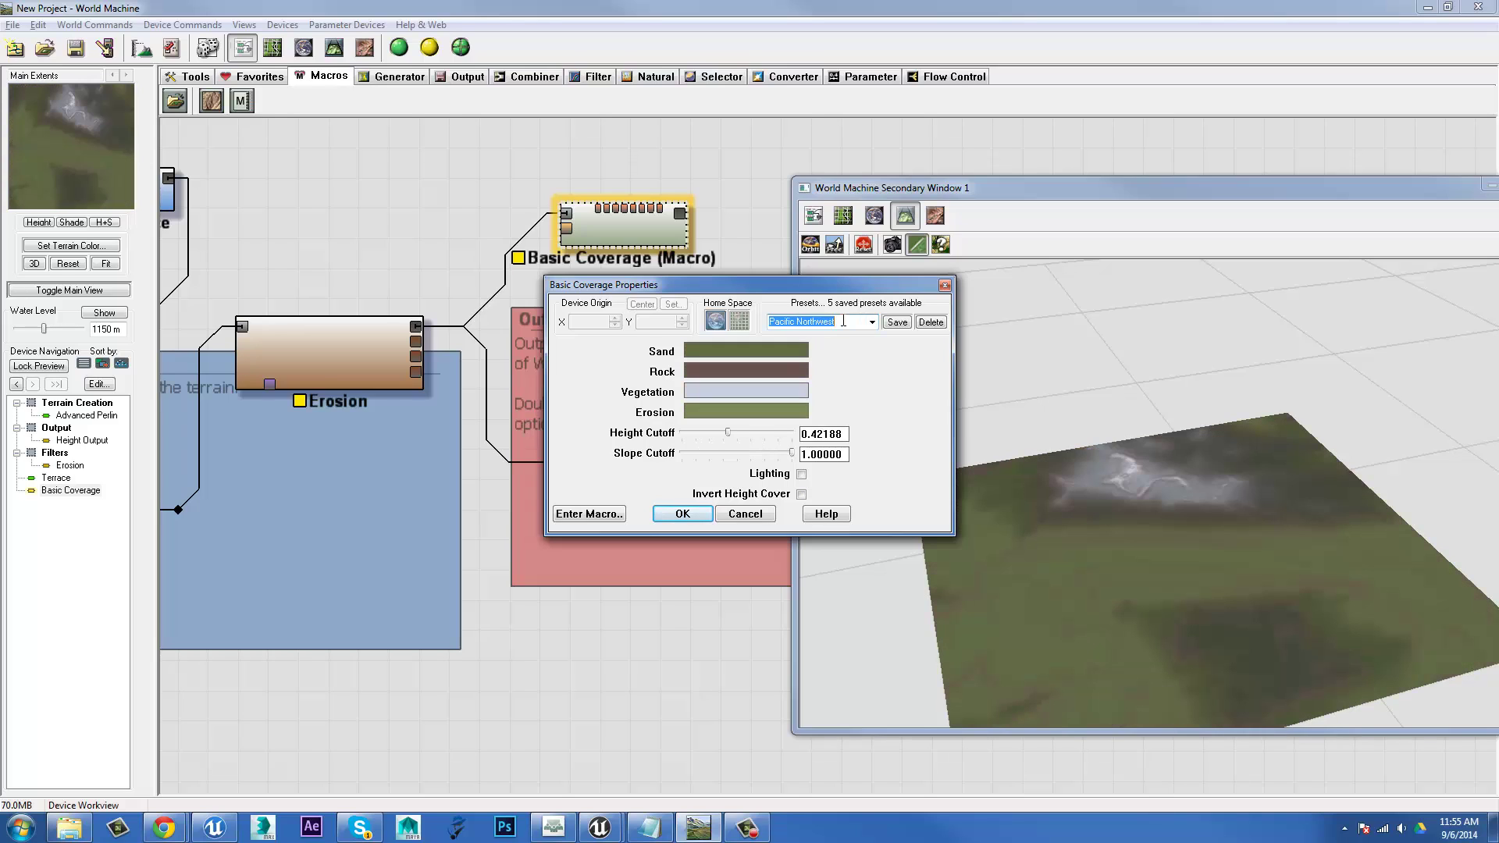
{"action": "scroll", "coordinate": [844, 320], "scroll_direction": "down", "scroll_amount": 1}
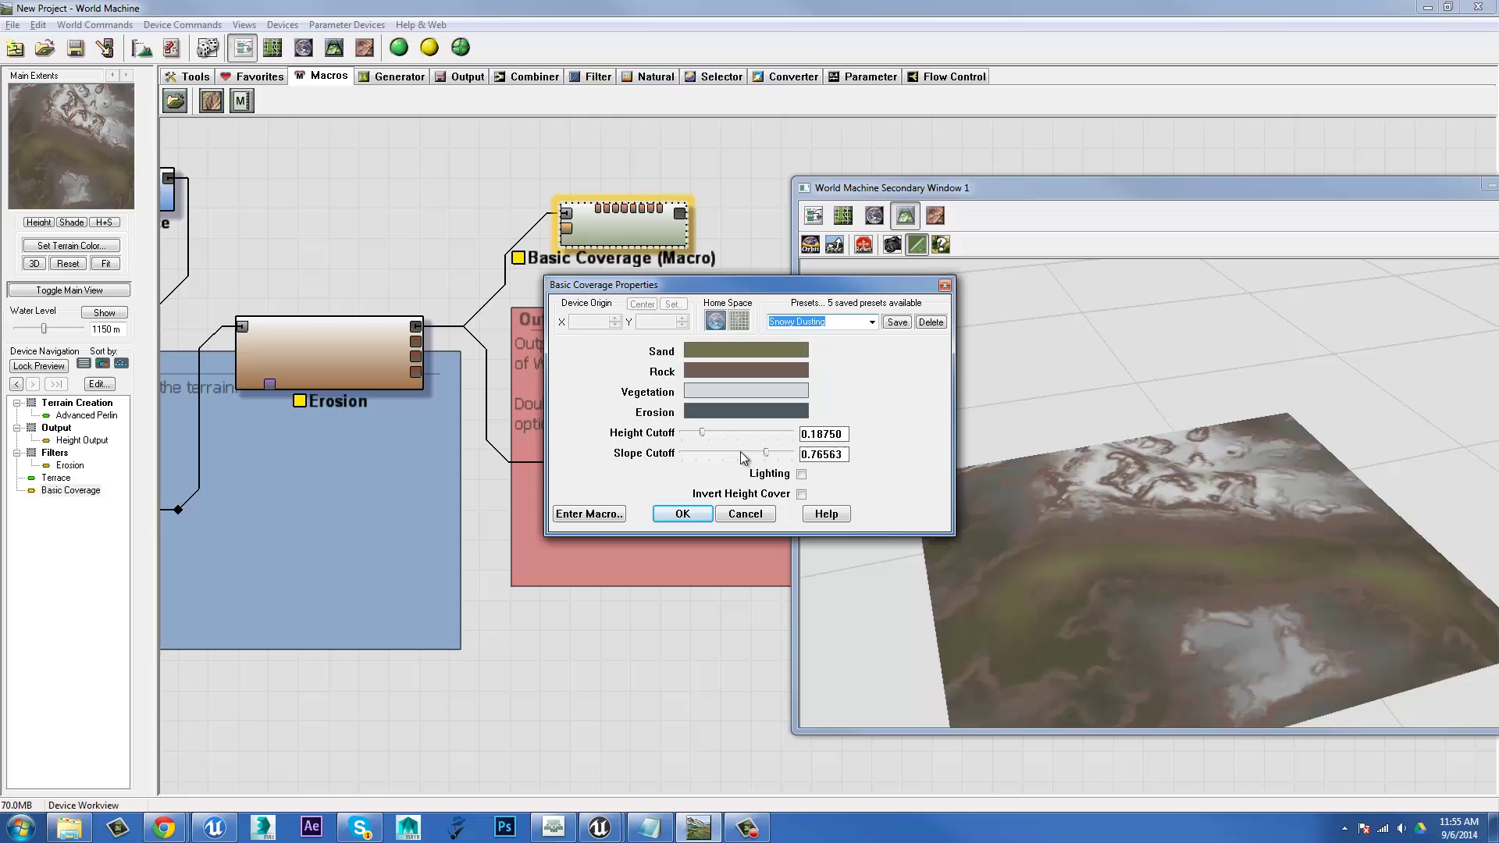
{"action": "left_click_drag", "start_coordinate": [697, 431], "coordinate": [763, 453]}
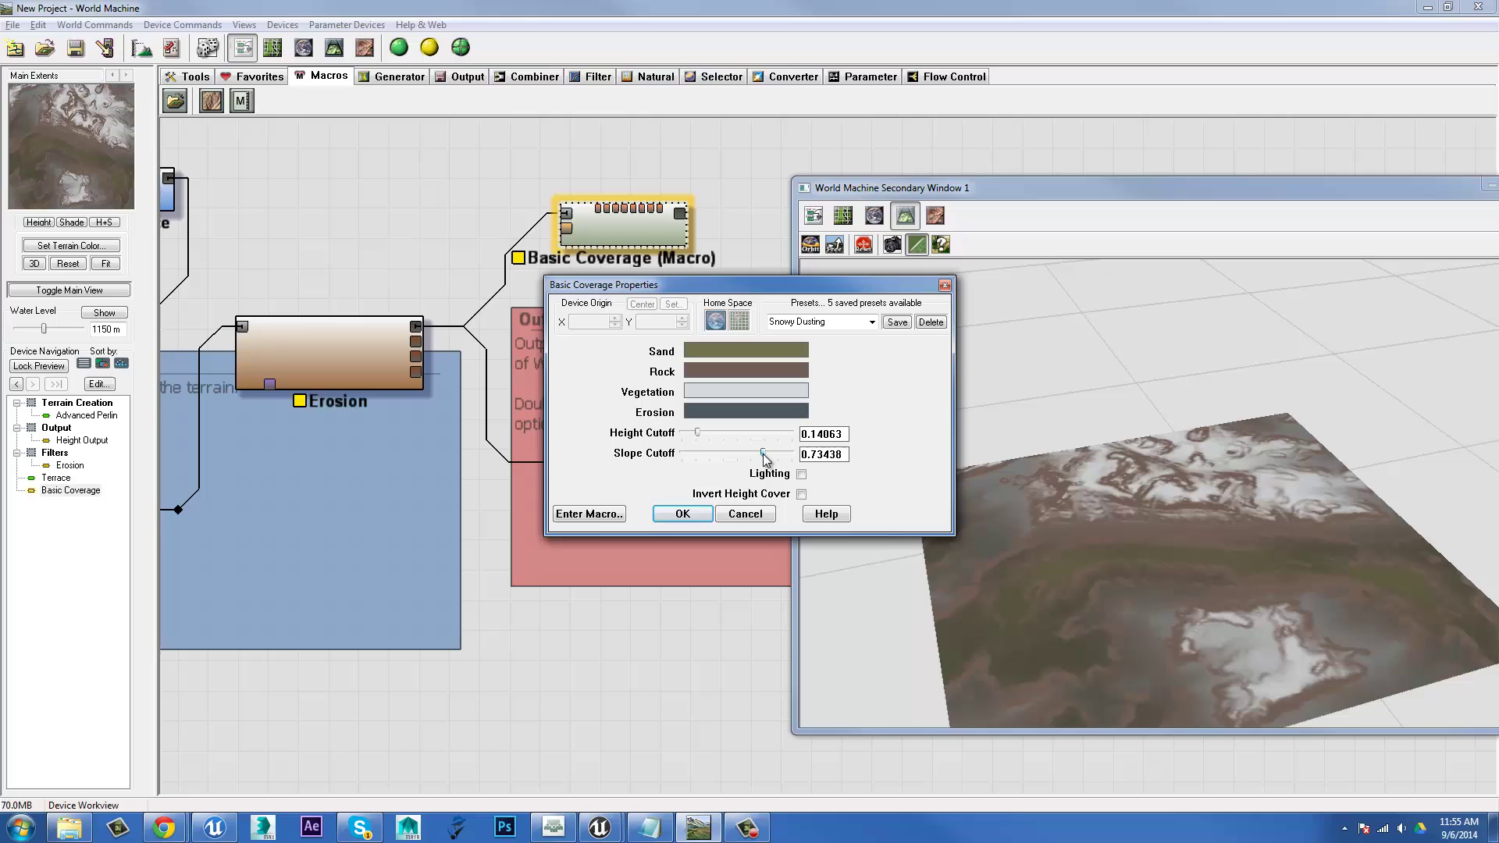
Step: Confirm the coverage settings, wire Erosion's Flow map to Basic Coverage's Erosion Input, and preview it
{"action": "left_click", "coordinate": [679, 515]}
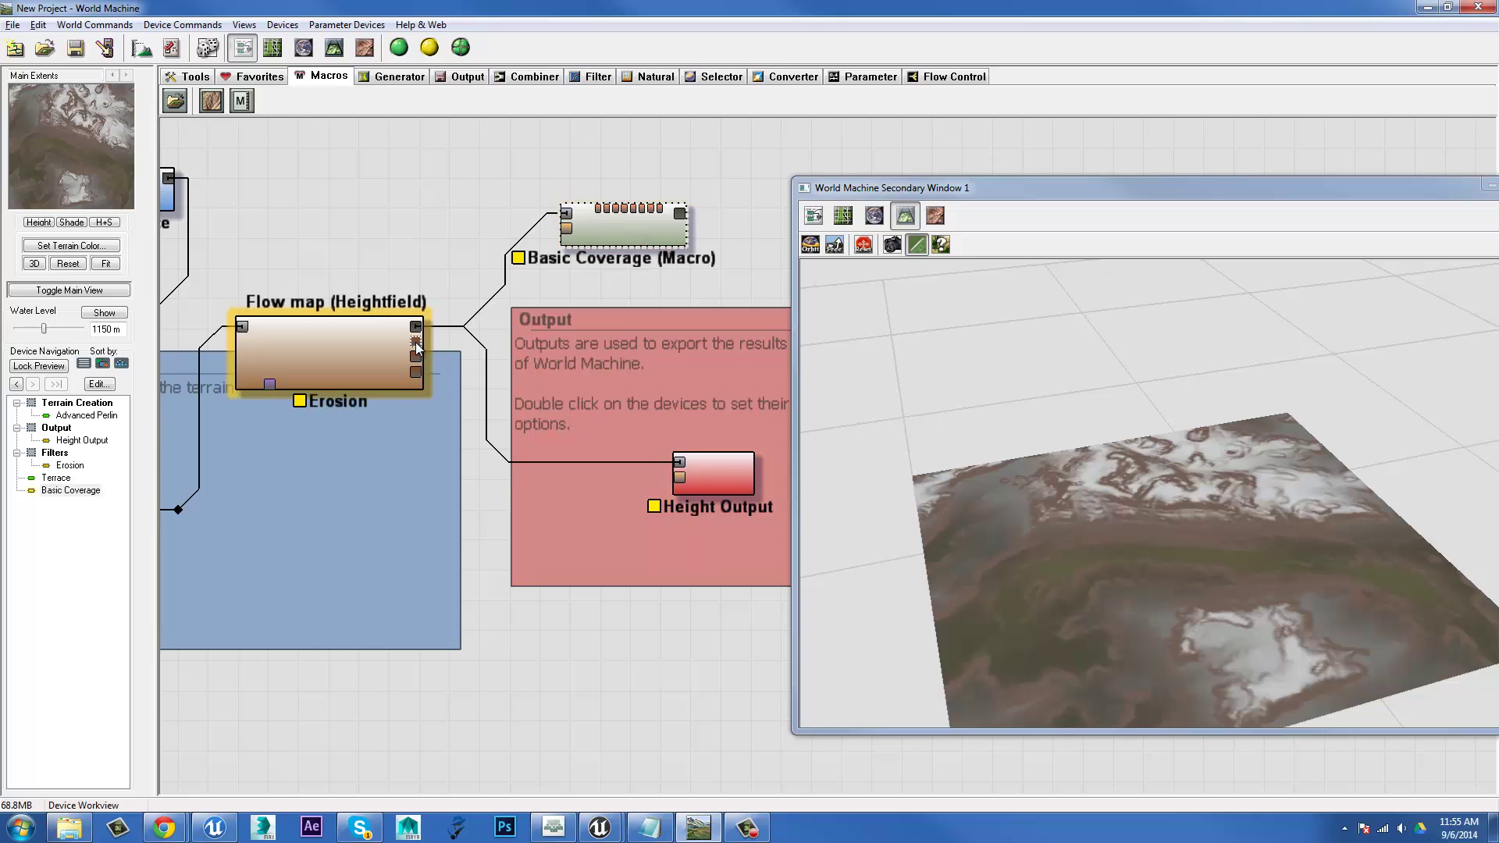
{"action": "left_click_drag", "start_coordinate": [415, 342], "coordinate": [567, 230]}
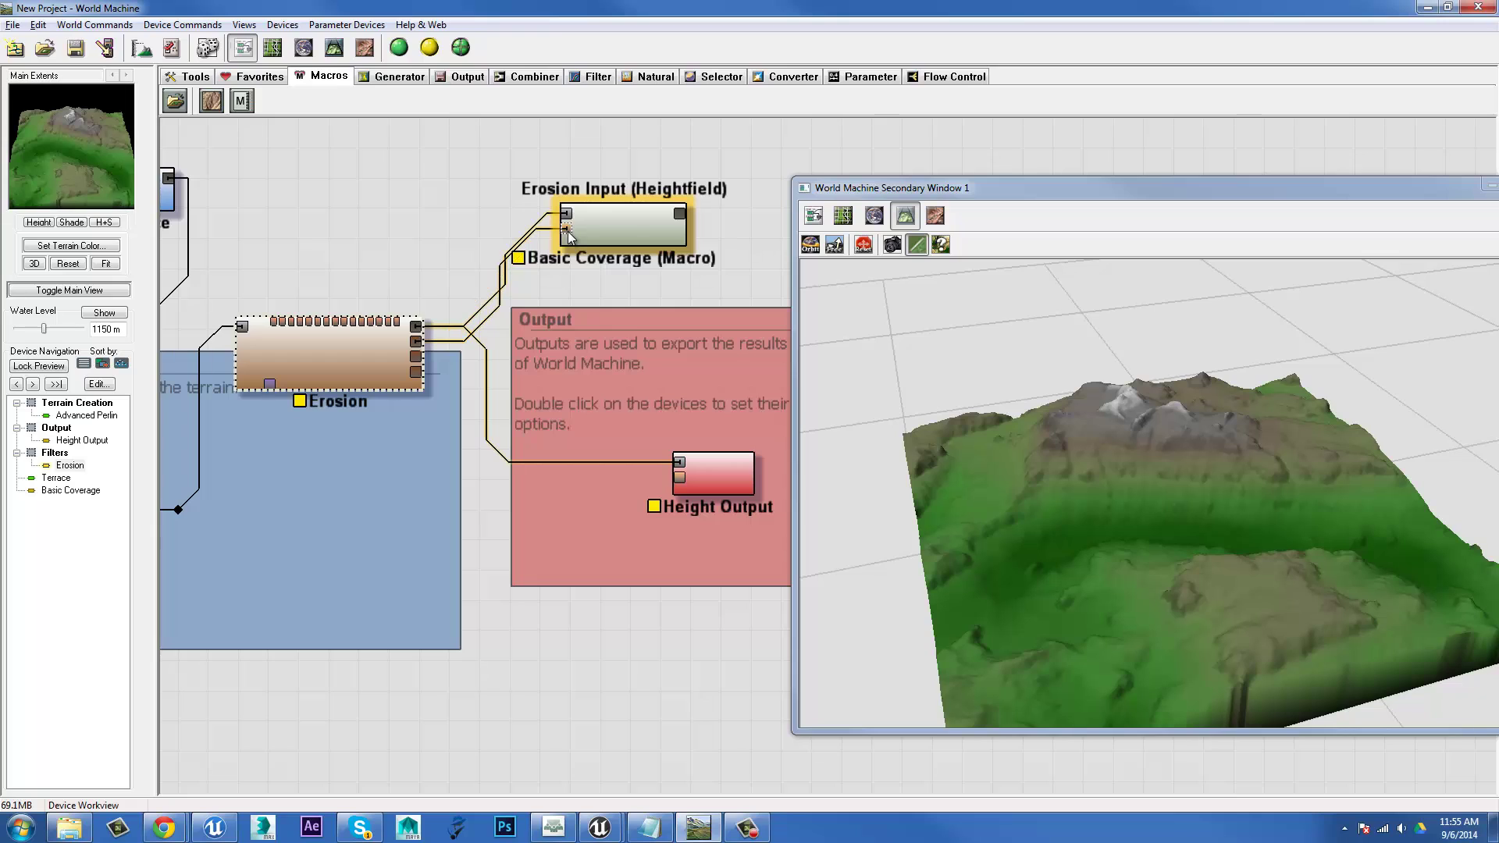
{"action": "left_click", "coordinate": [631, 231]}
{"action": "left_click_drag", "start_coordinate": [1076, 549], "coordinate": [1093, 576]}
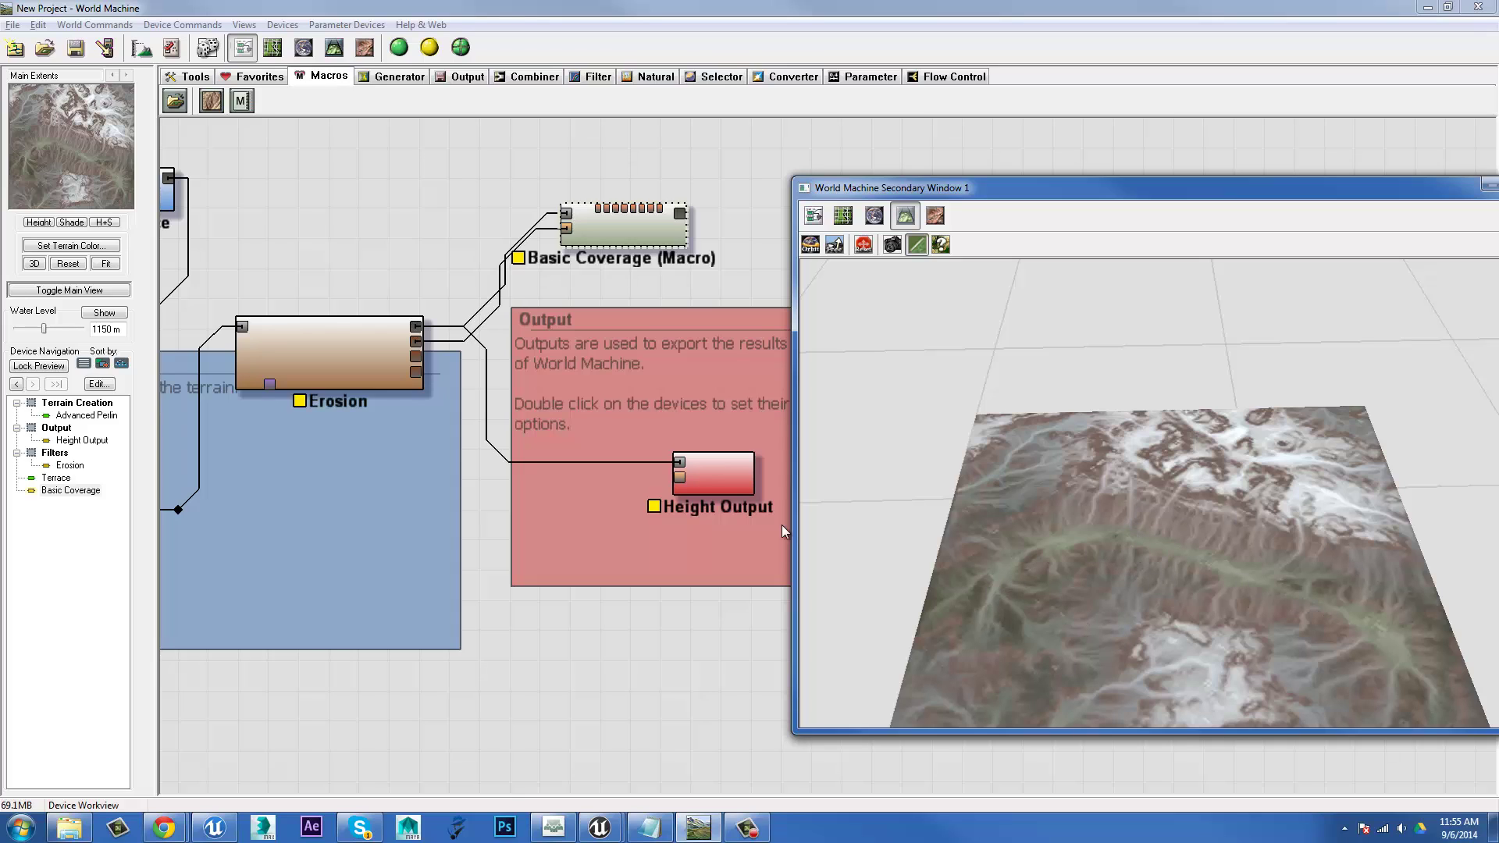
Step: Connect Erosion's Wear map to Basic Coverage's Erosion Input and orbit the preview
{"action": "left_click_drag", "start_coordinate": [418, 357], "coordinate": [567, 229]}
{"action": "left_click", "coordinate": [633, 228]}
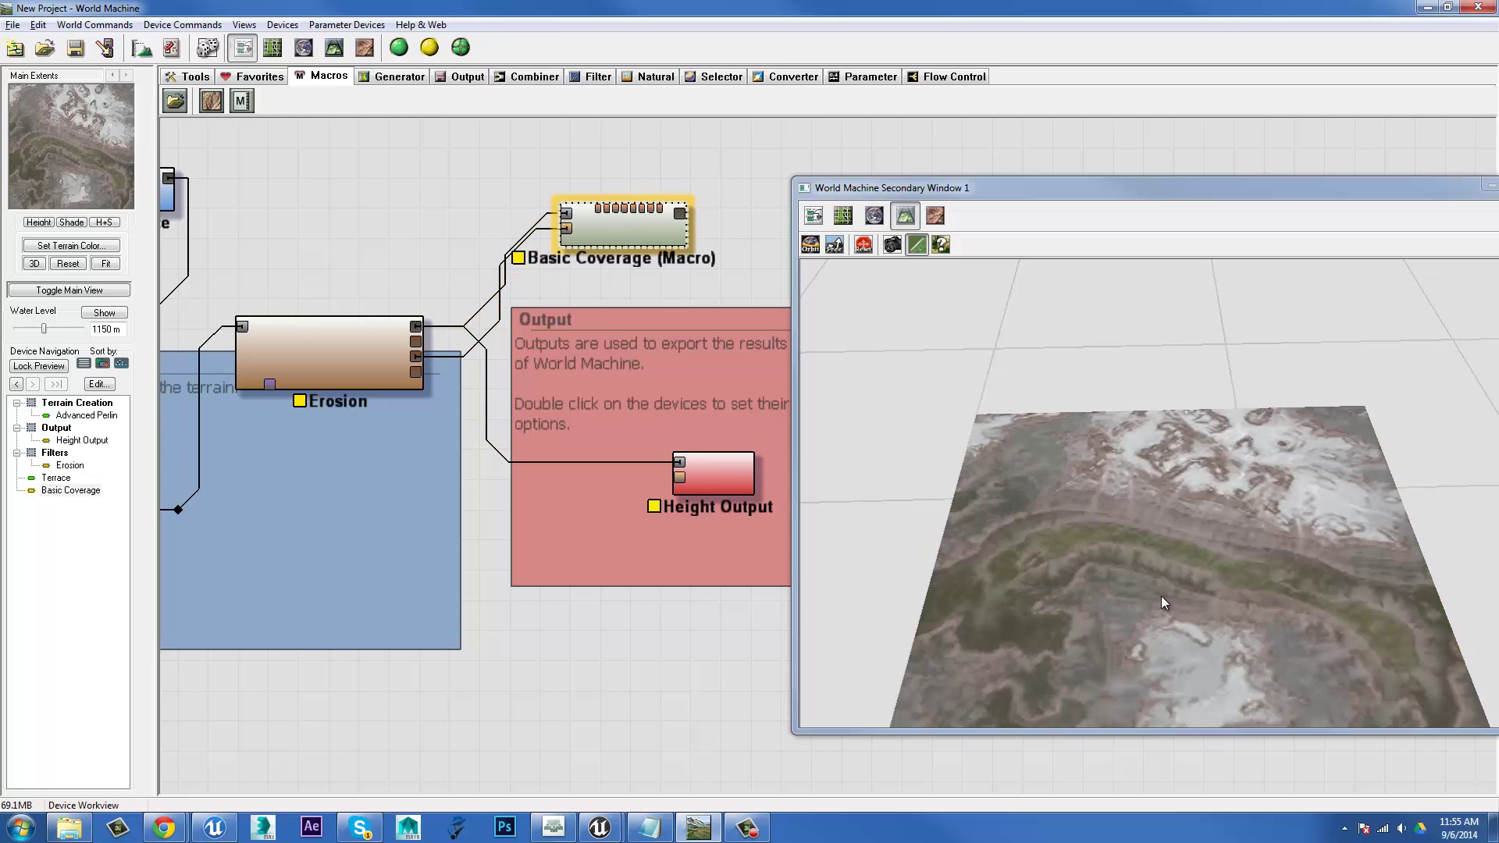
{"action": "left_click_drag", "start_coordinate": [1145, 577], "coordinate": [1081, 647]}
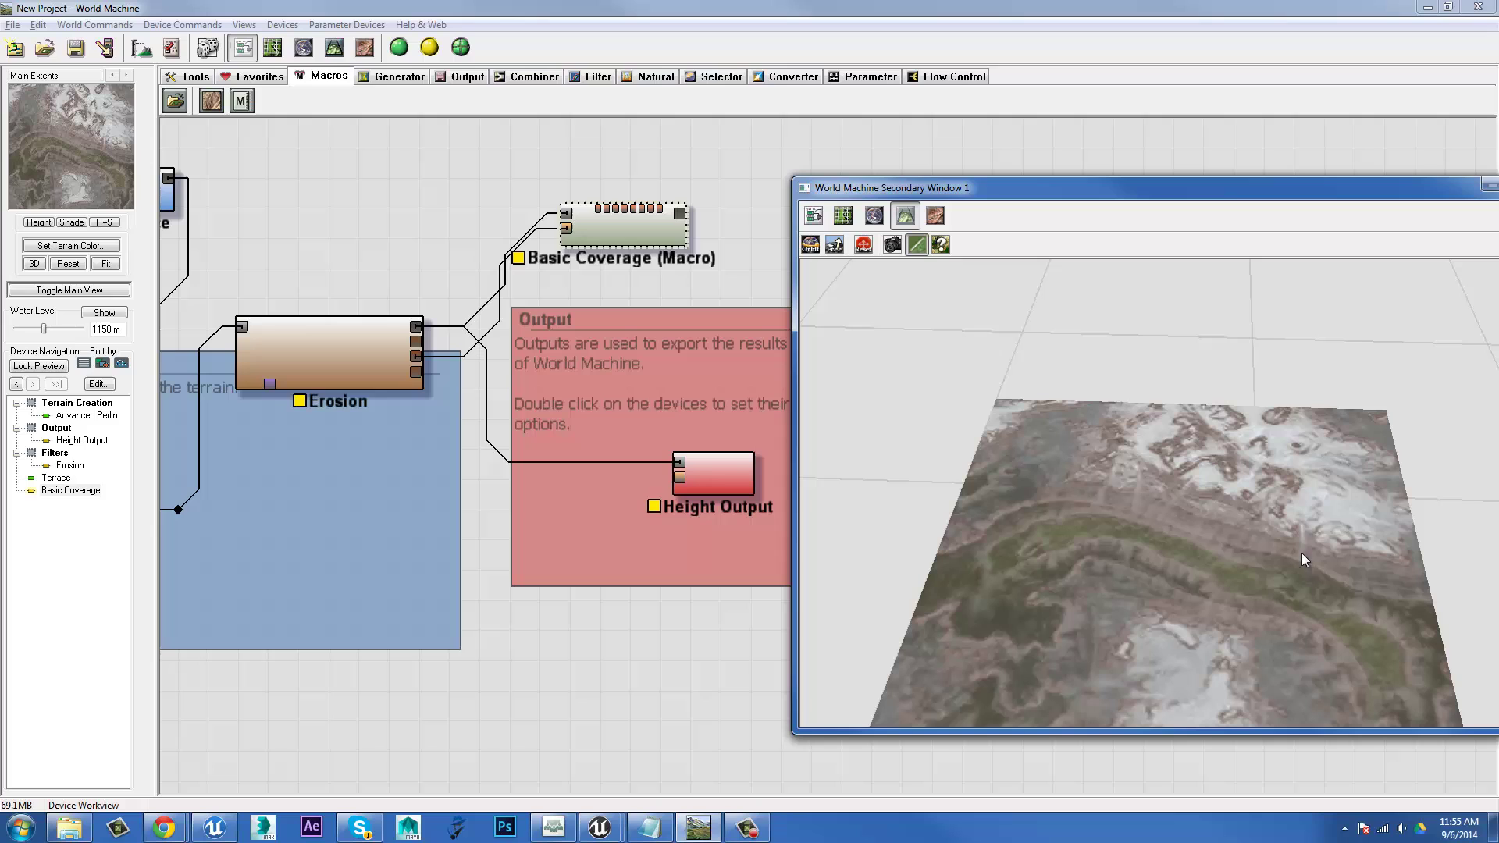
Step: Replace it with Erosion's Deposition map and view the updated coverage from a new angle
{"action": "left_click_drag", "start_coordinate": [415, 373], "coordinate": [566, 234]}
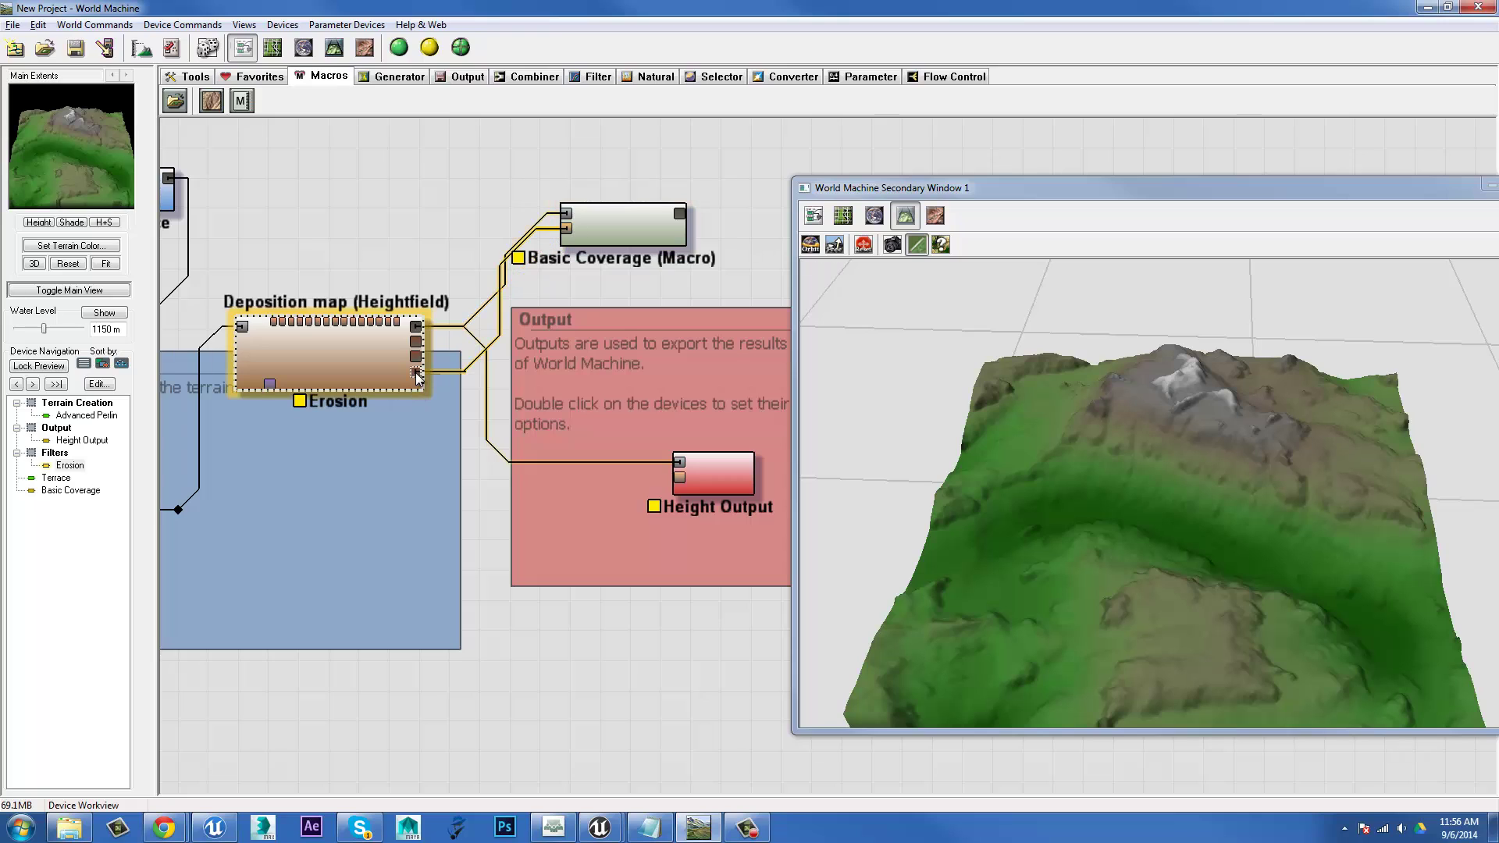
{"action": "left_click", "coordinate": [610, 221]}
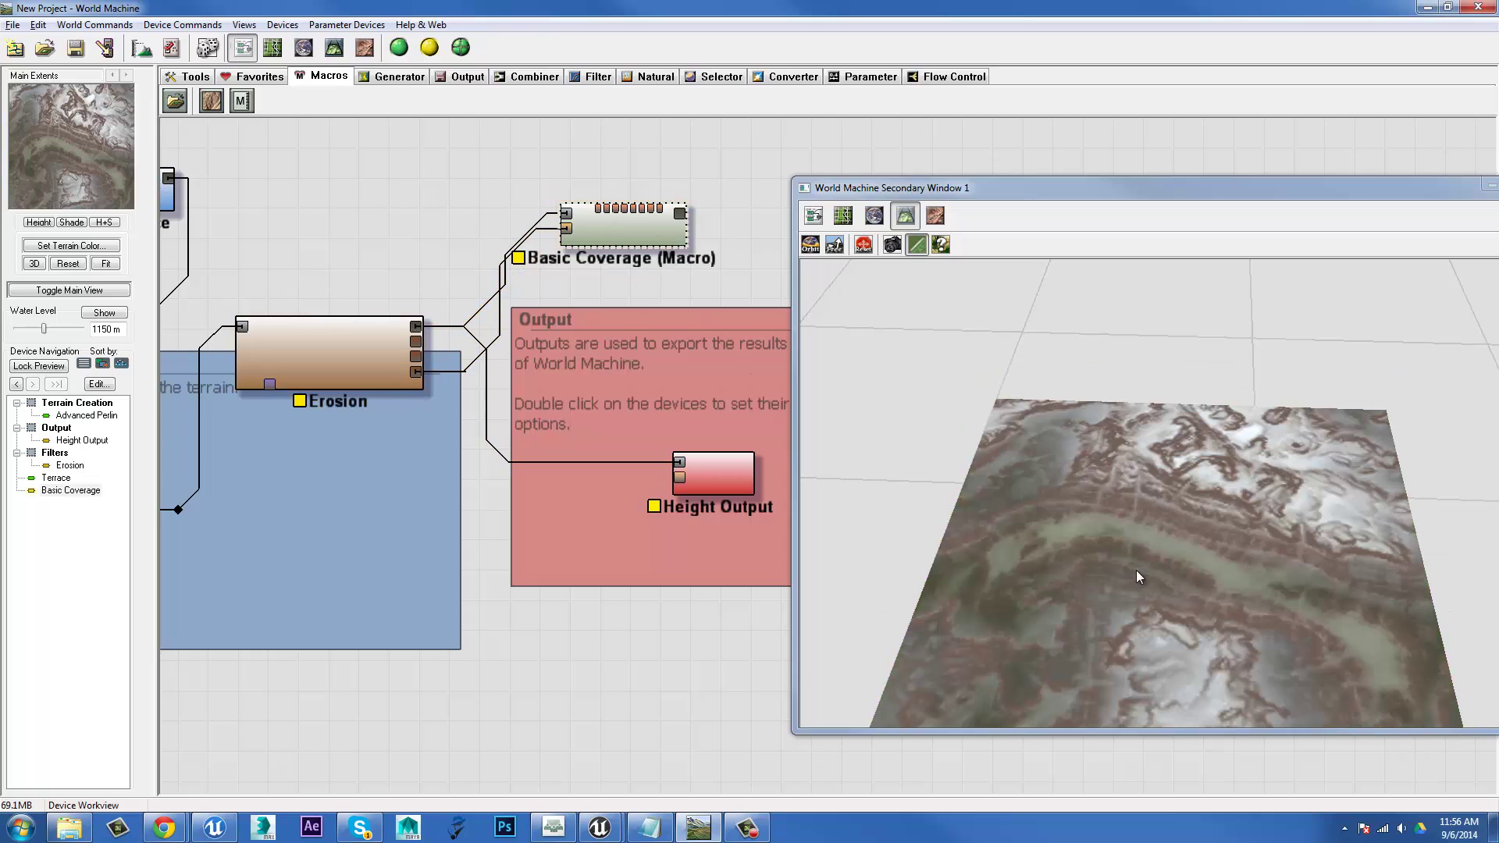
{"action": "left_click_drag", "start_coordinate": [1094, 548], "coordinate": [999, 565]}
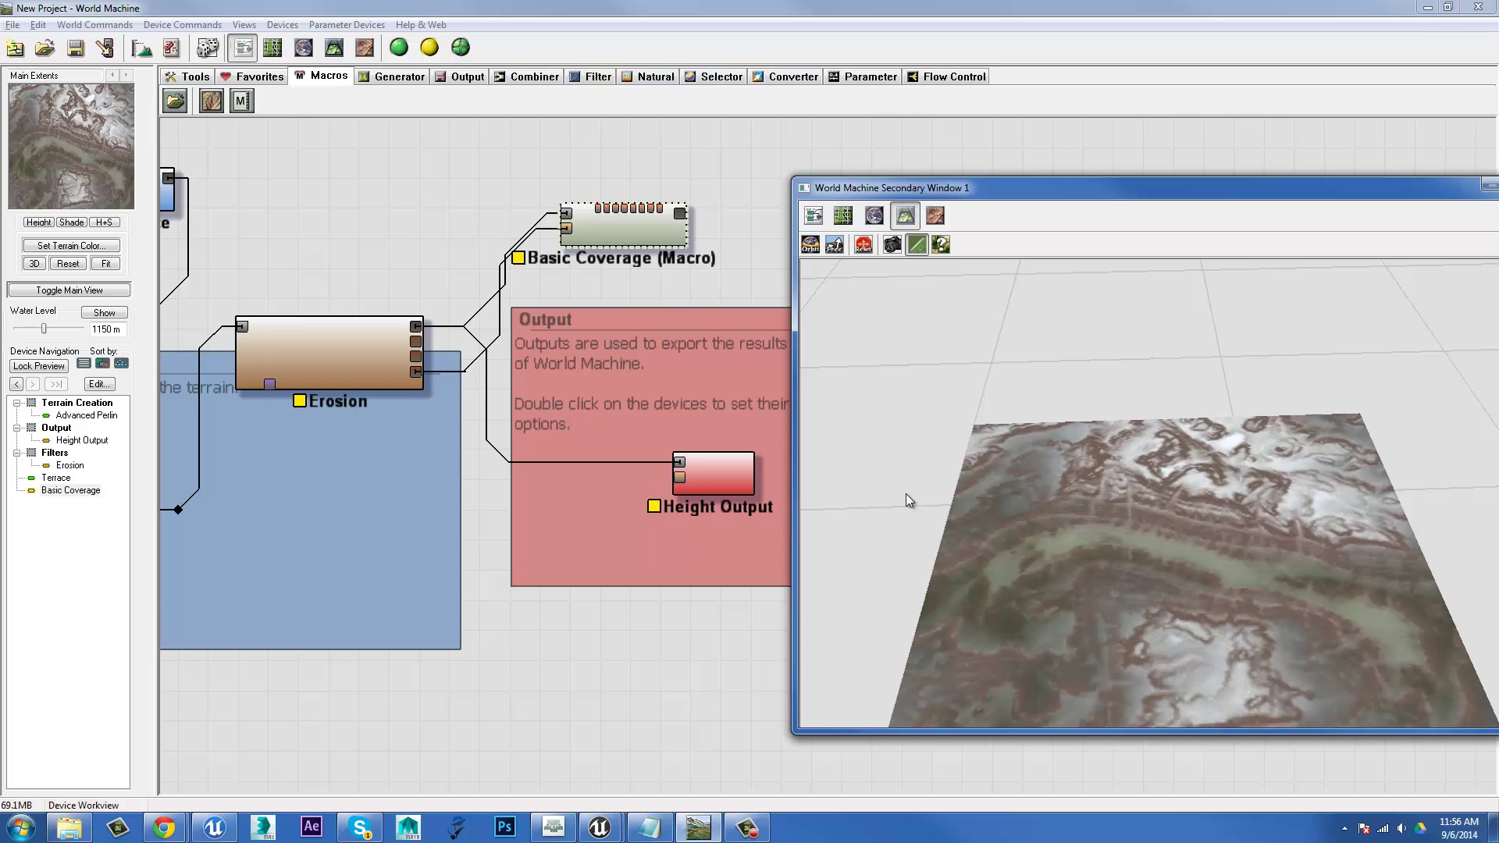
Step: Wire Erosion's Flow map output into Basic Coverage's input and preview the macro
{"action": "left_click_drag", "start_coordinate": [413, 358], "coordinate": [574, 233]}
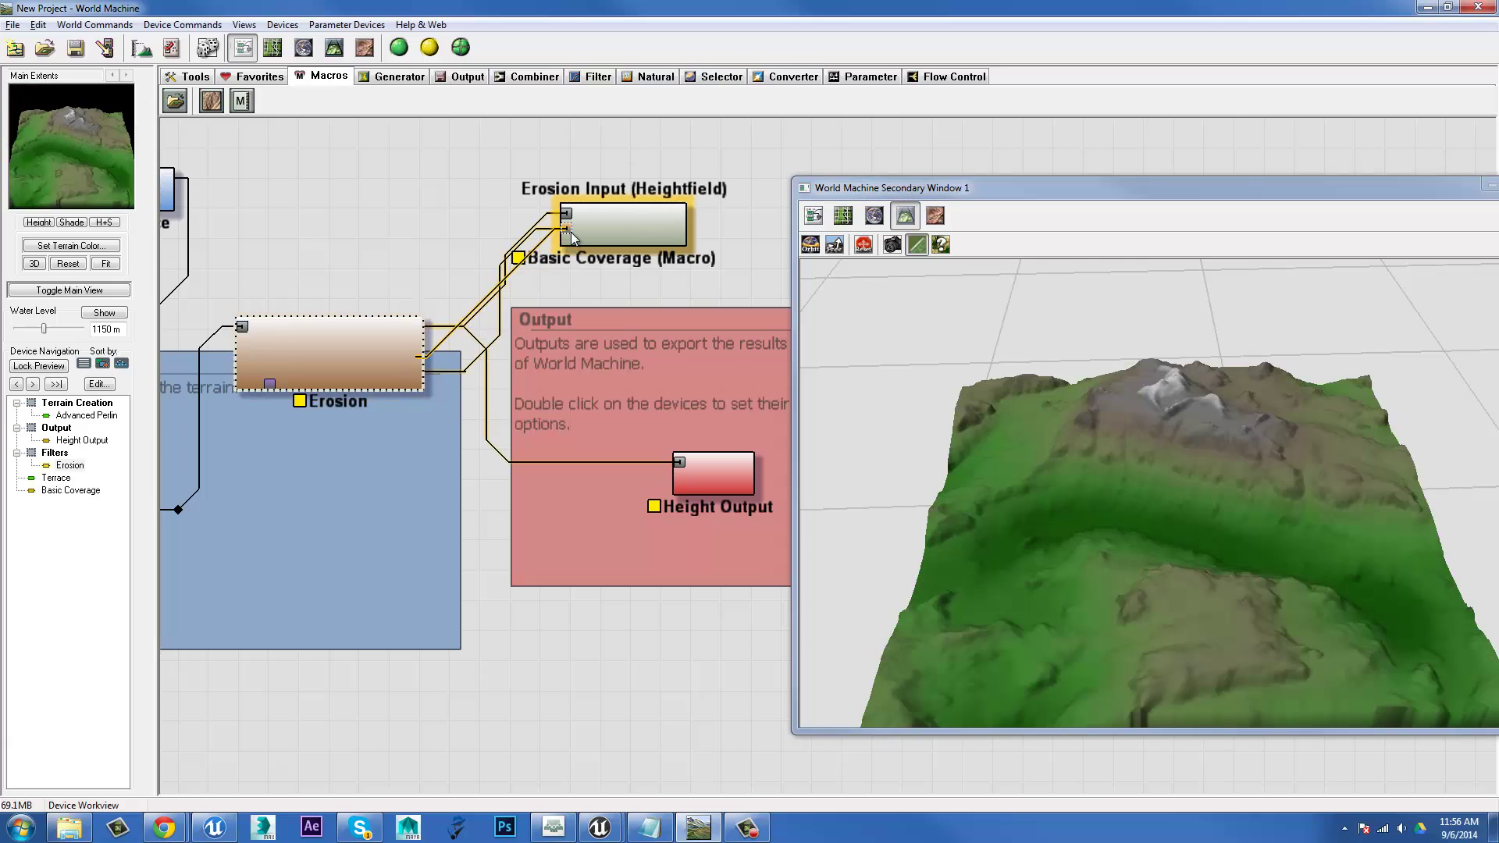
{"action": "left_click", "coordinate": [632, 223]}
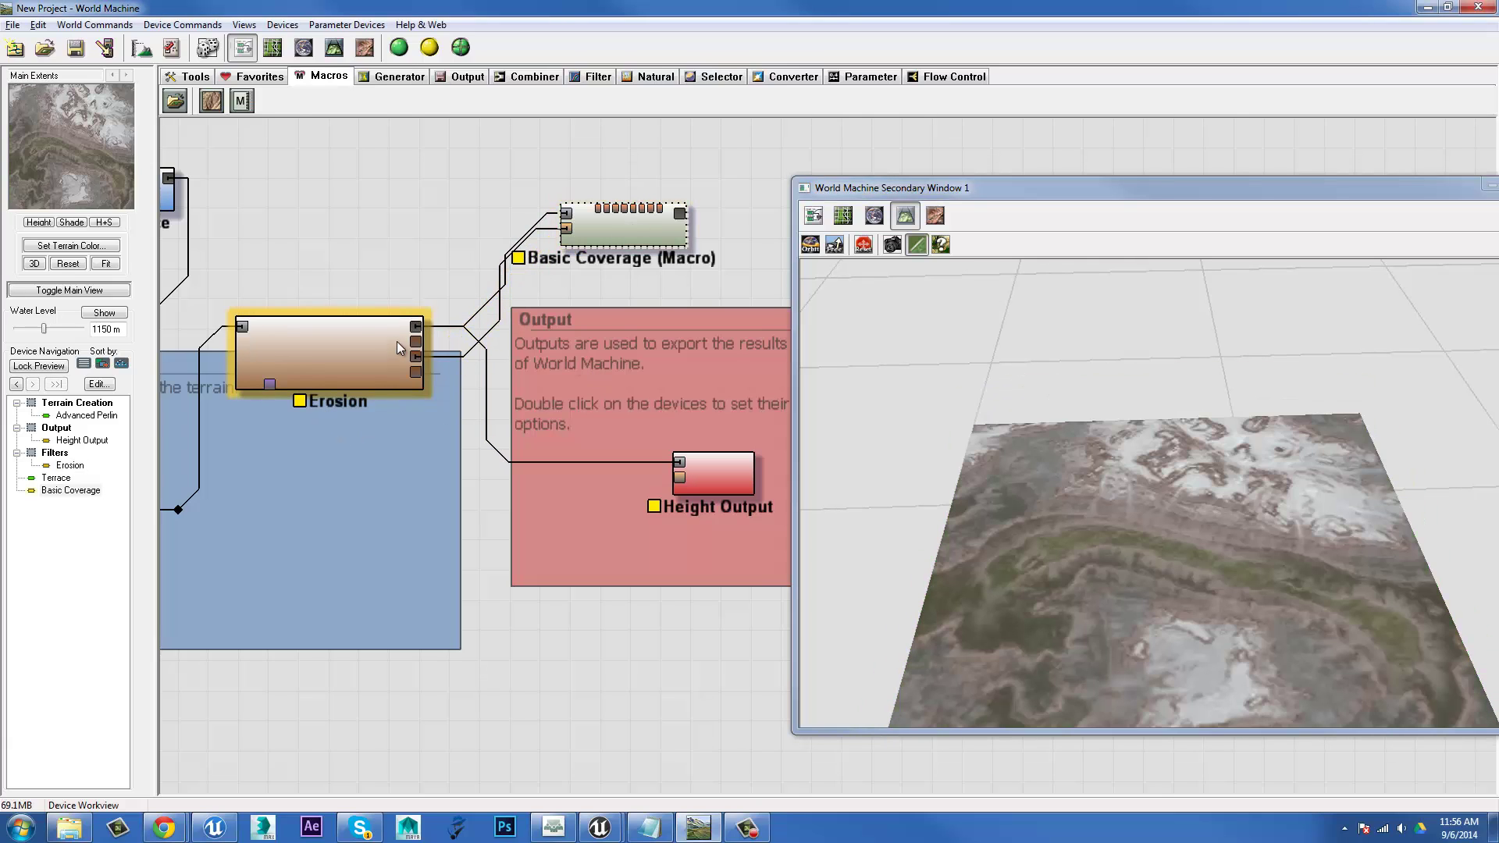
{"action": "left_click_drag", "start_coordinate": [415, 347], "coordinate": [567, 228]}
{"action": "left_click", "coordinate": [624, 228]}
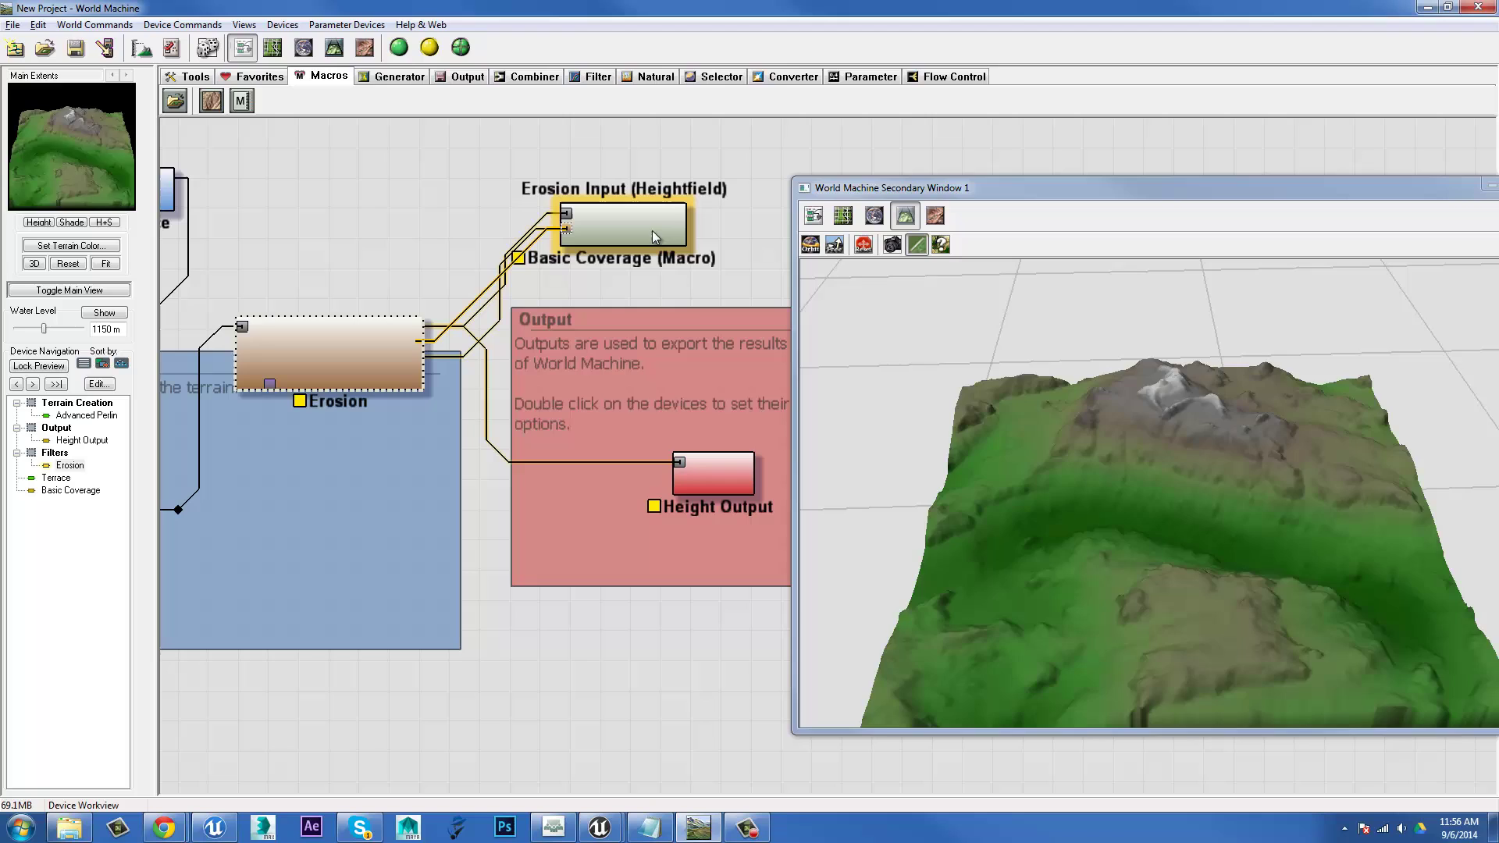
Step: Compare the Erosion and Basic Coverage previews while orbiting the textured terrain
{"action": "left_click_drag", "start_coordinate": [1139, 617], "coordinate": [1097, 645]}
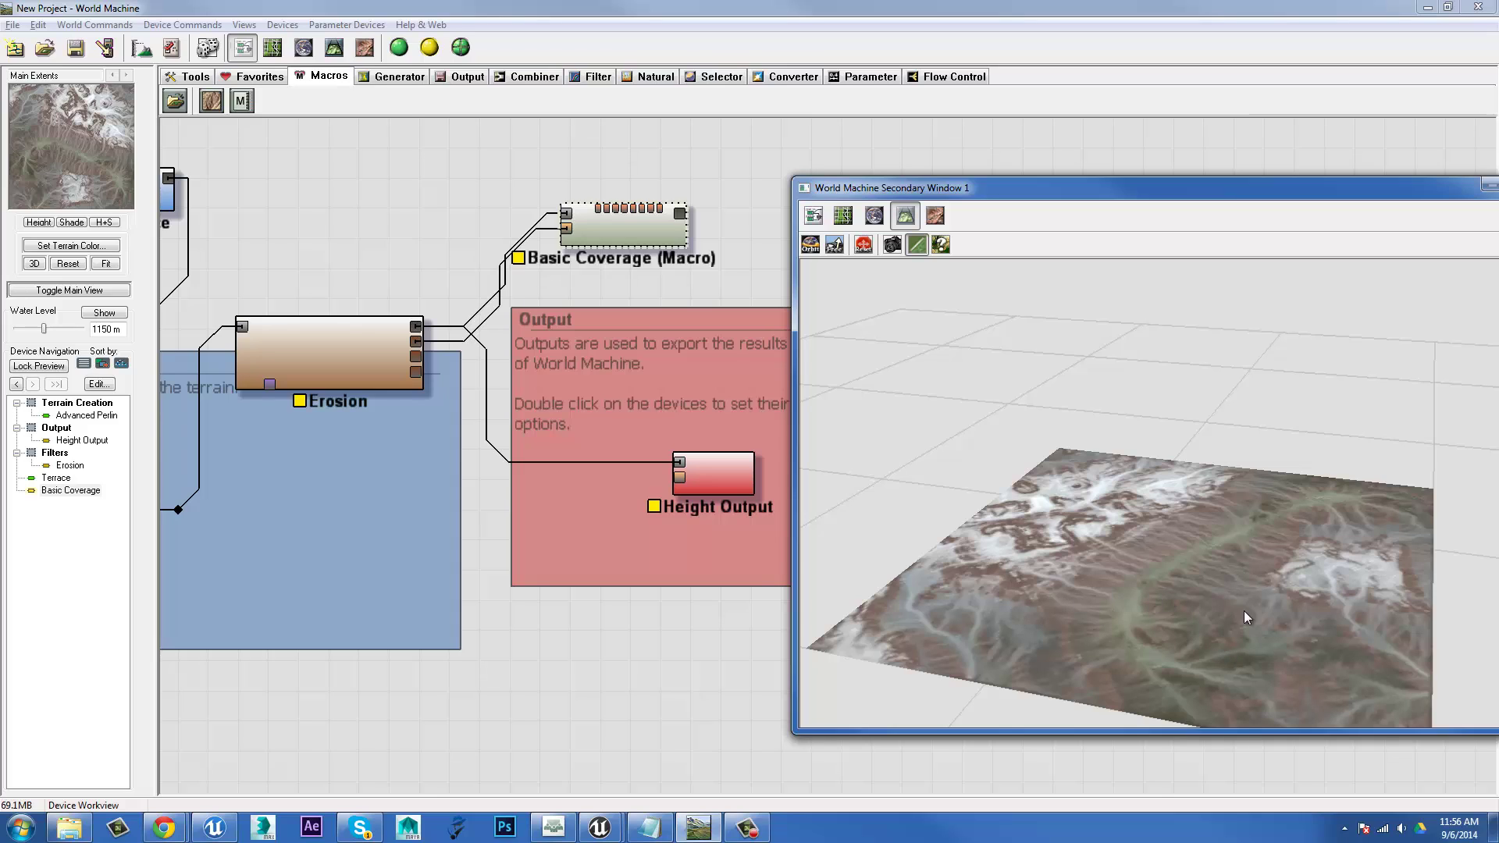
{"action": "left_click", "coordinate": [416, 358]}
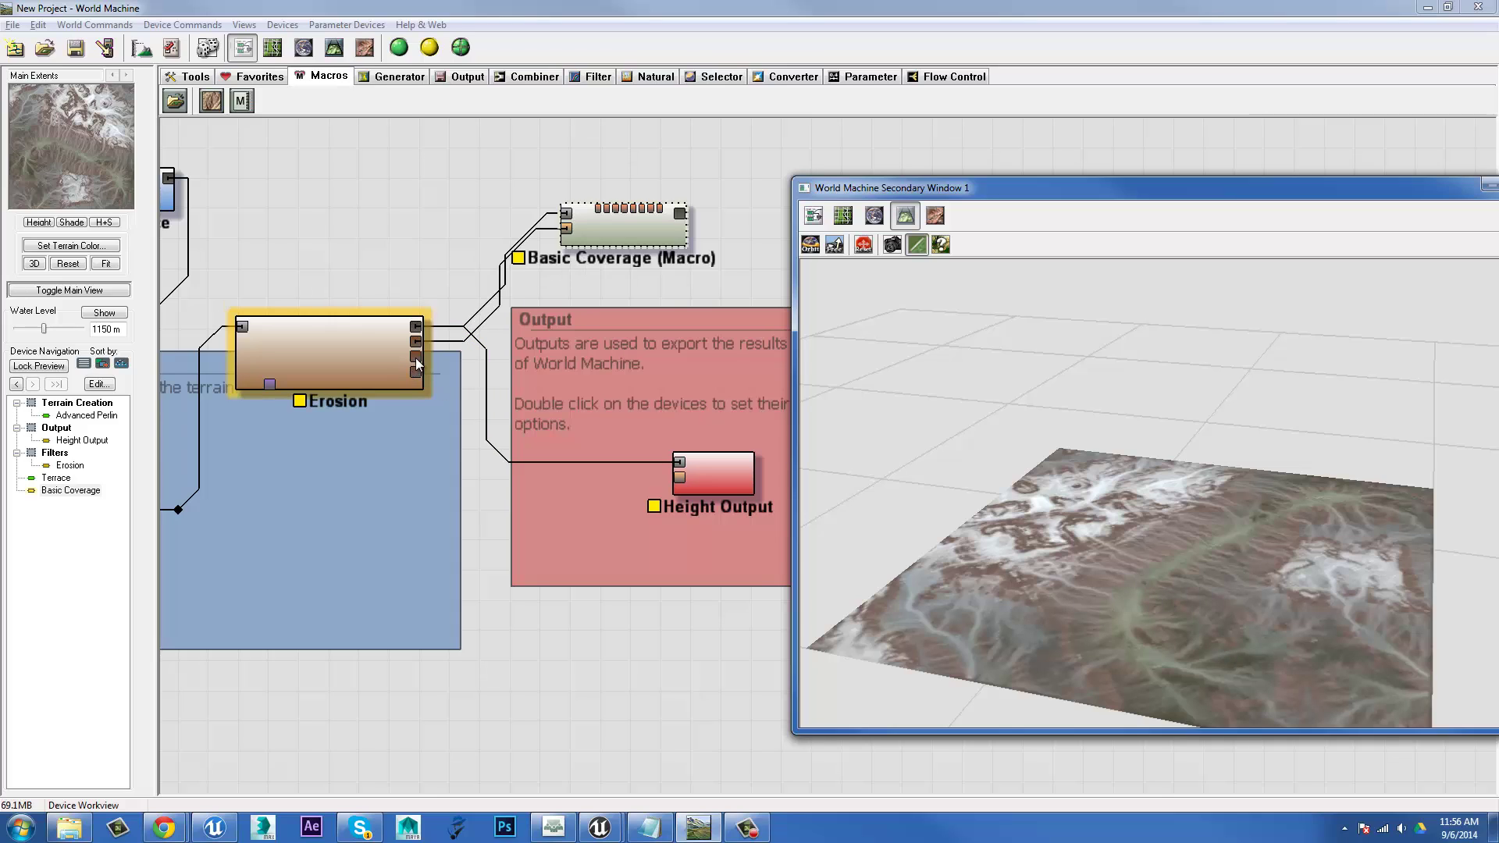
{"action": "left_click", "coordinate": [602, 228]}
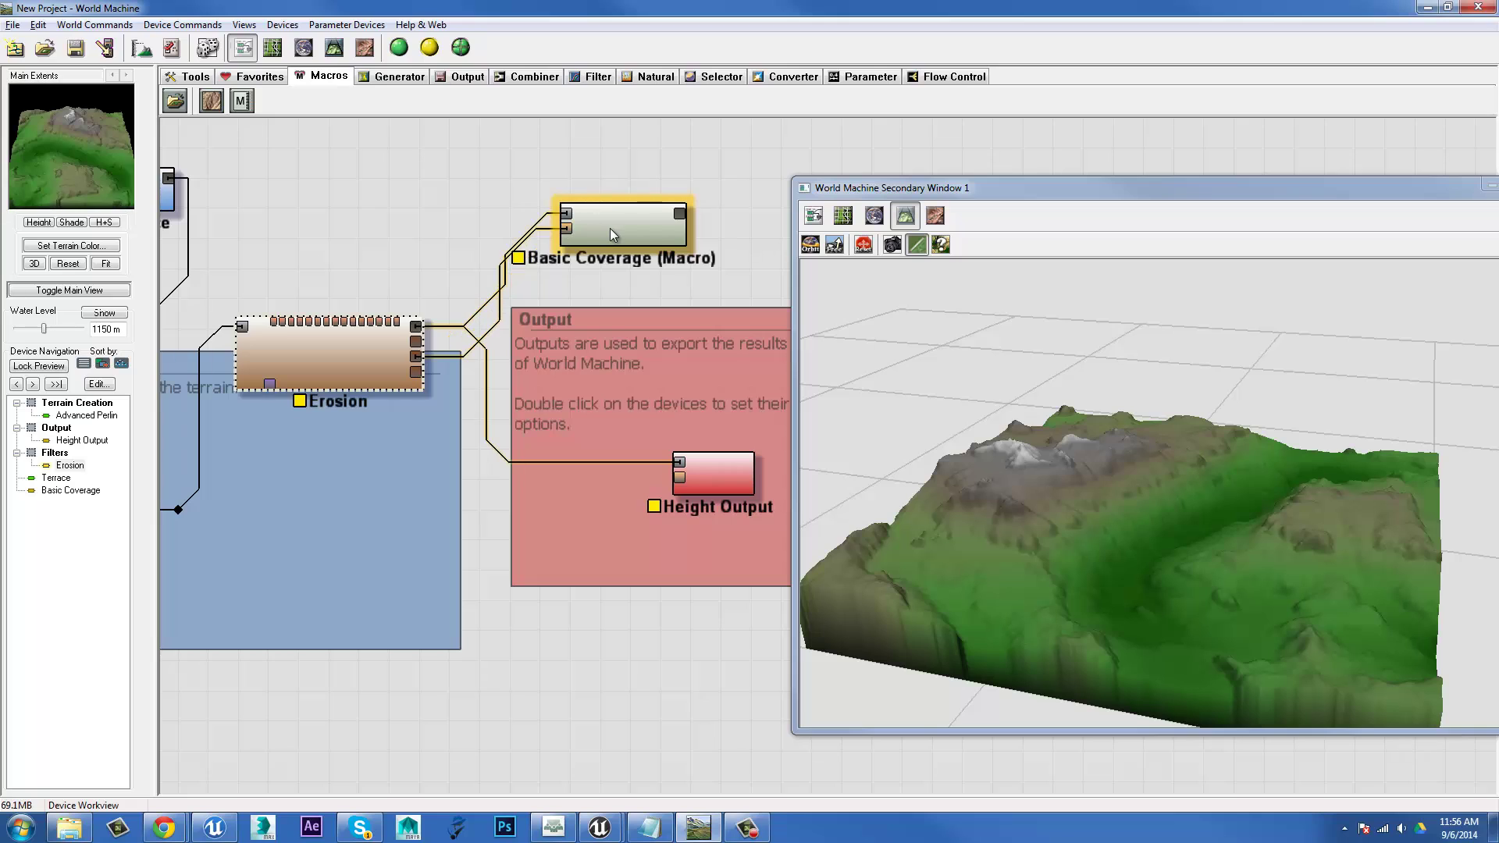
{"action": "left_click_drag", "start_coordinate": [1185, 551], "coordinate": [1177, 602]}
{"action": "left_click_drag", "start_coordinate": [1171, 550], "coordinate": [1013, 558]}
Step: Build the full network at 1025 x 1025, dismiss the report, and orbit the result
{"action": "left_click", "coordinate": [430, 50]}
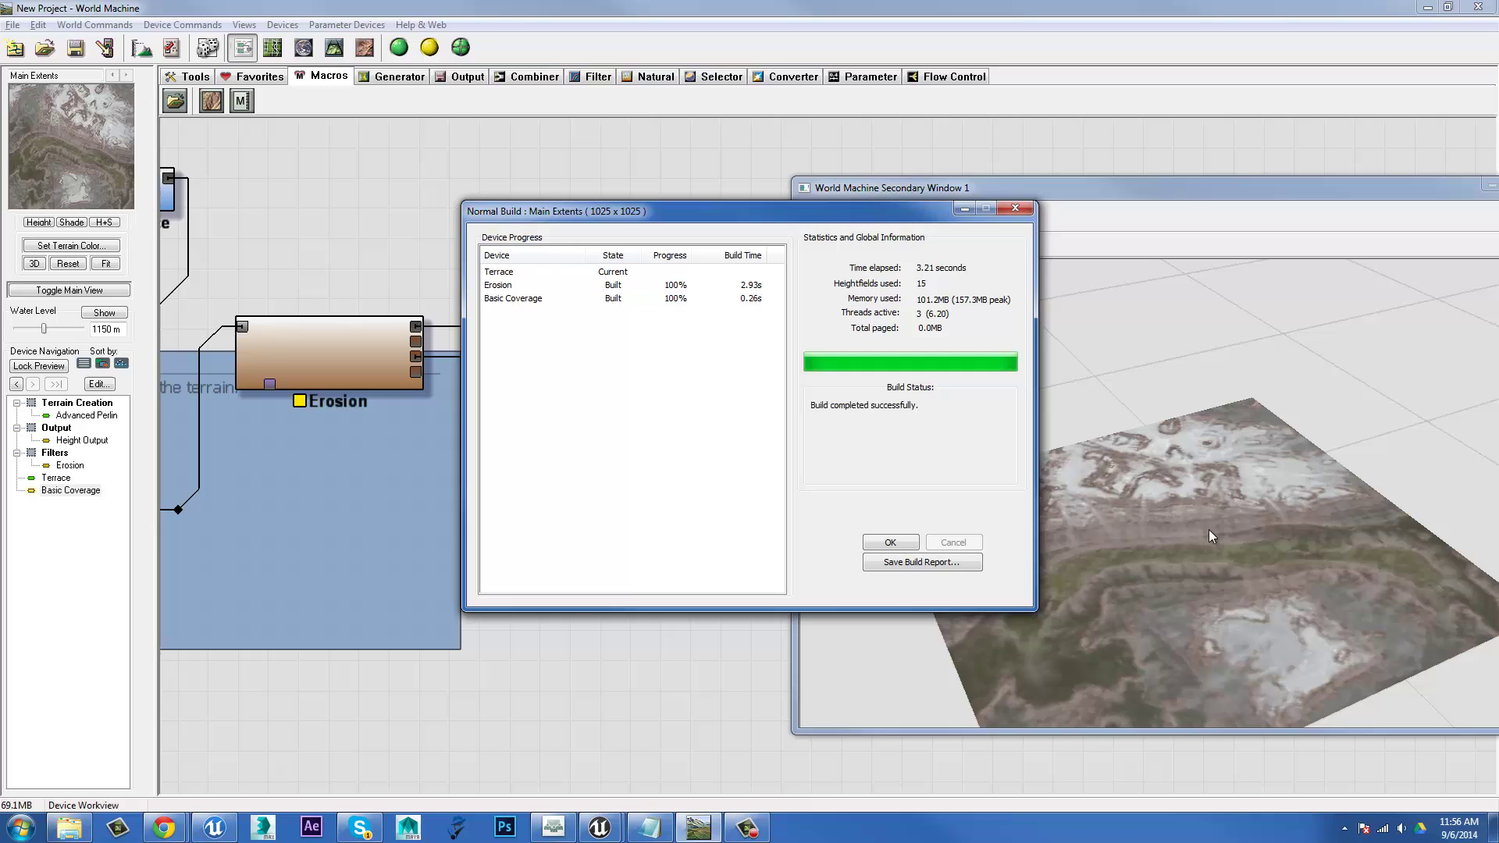
{"action": "left_click", "coordinate": [906, 541]}
{"action": "left_click_drag", "start_coordinate": [1294, 564], "coordinate": [1073, 594]}
{"action": "scroll", "coordinate": [1179, 603], "scroll_direction": "up", "scroll_amount": 3}
{"action": "scroll", "coordinate": [1179, 603], "scroll_direction": "down", "scroll_amount": 2}
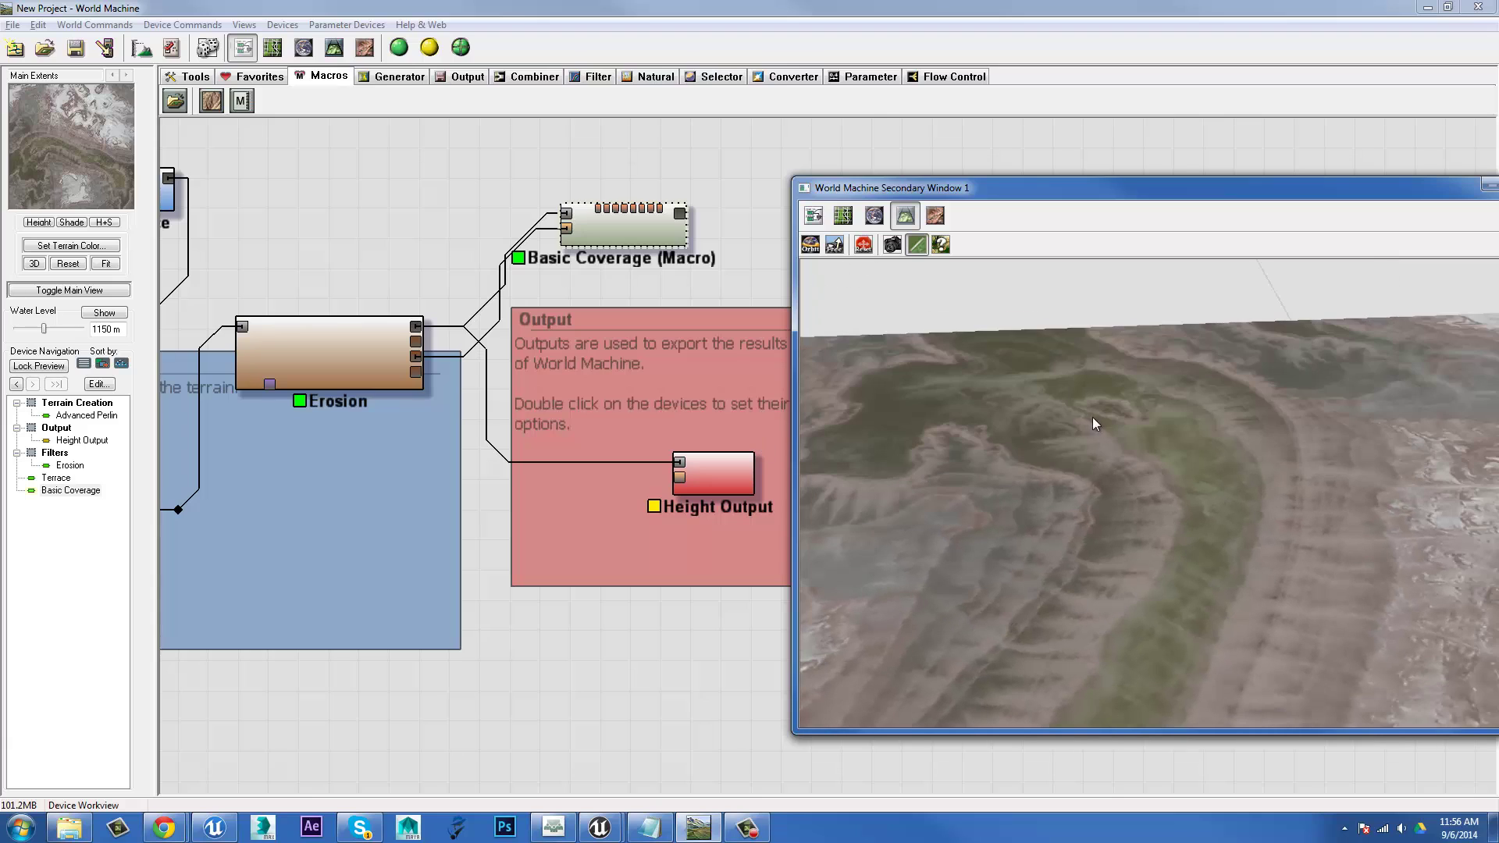
{"action": "left_click_drag", "start_coordinate": [1093, 424], "coordinate": [804, 406]}
Step: Re-preview Erosion and Basic Coverage, shift the network, and show the Output device palette
{"action": "left_click", "coordinate": [394, 367]}
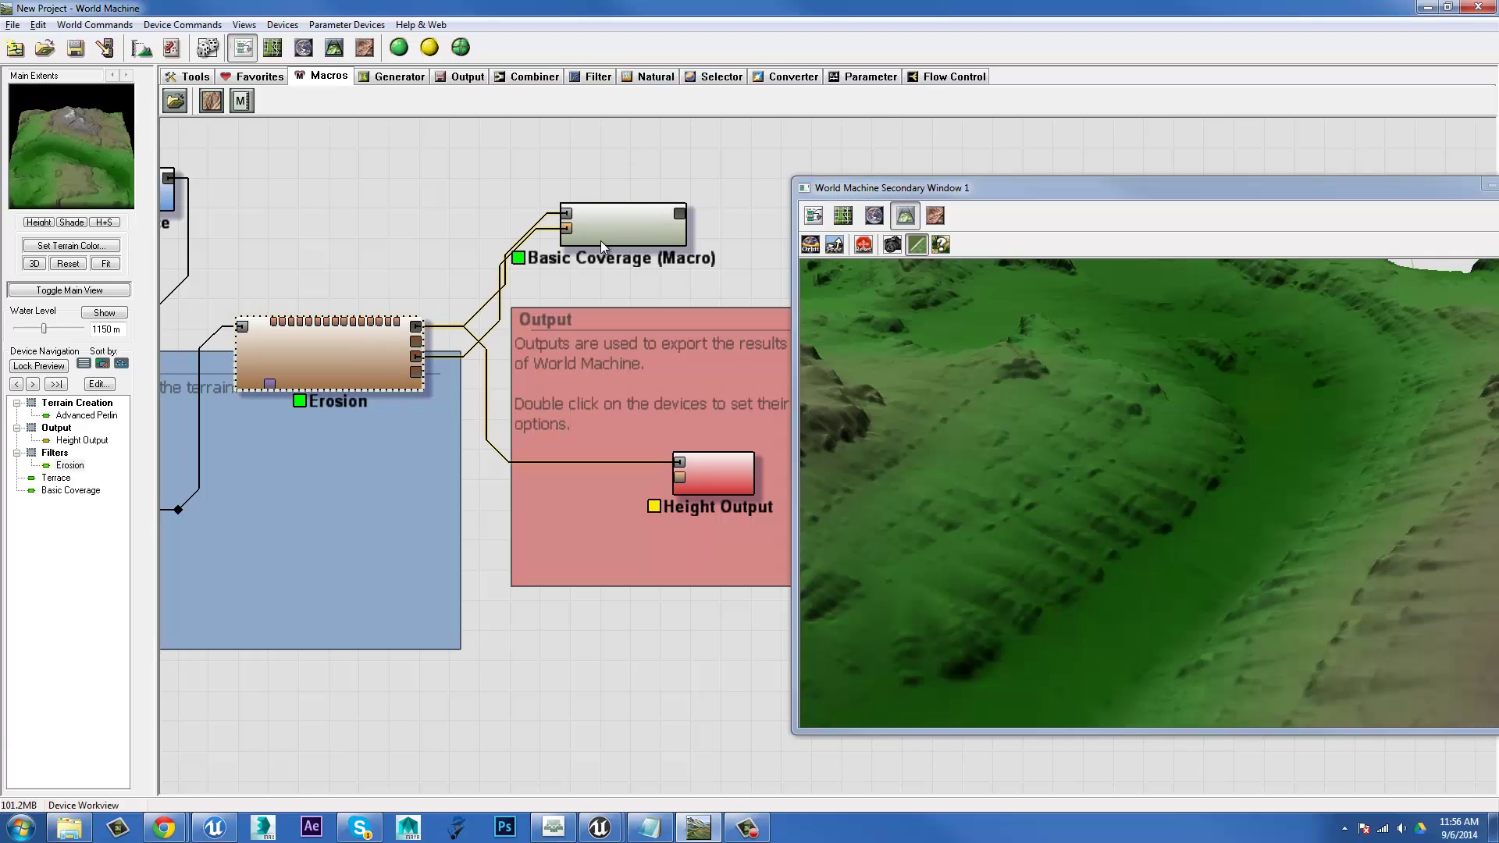
{"action": "left_click", "coordinate": [601, 241]}
{"action": "right_click_drag", "start_coordinate": [635, 329], "coordinate": [470, 356]}
{"action": "scroll", "coordinate": [490, 356], "scroll_direction": "down", "scroll_amount": 2}
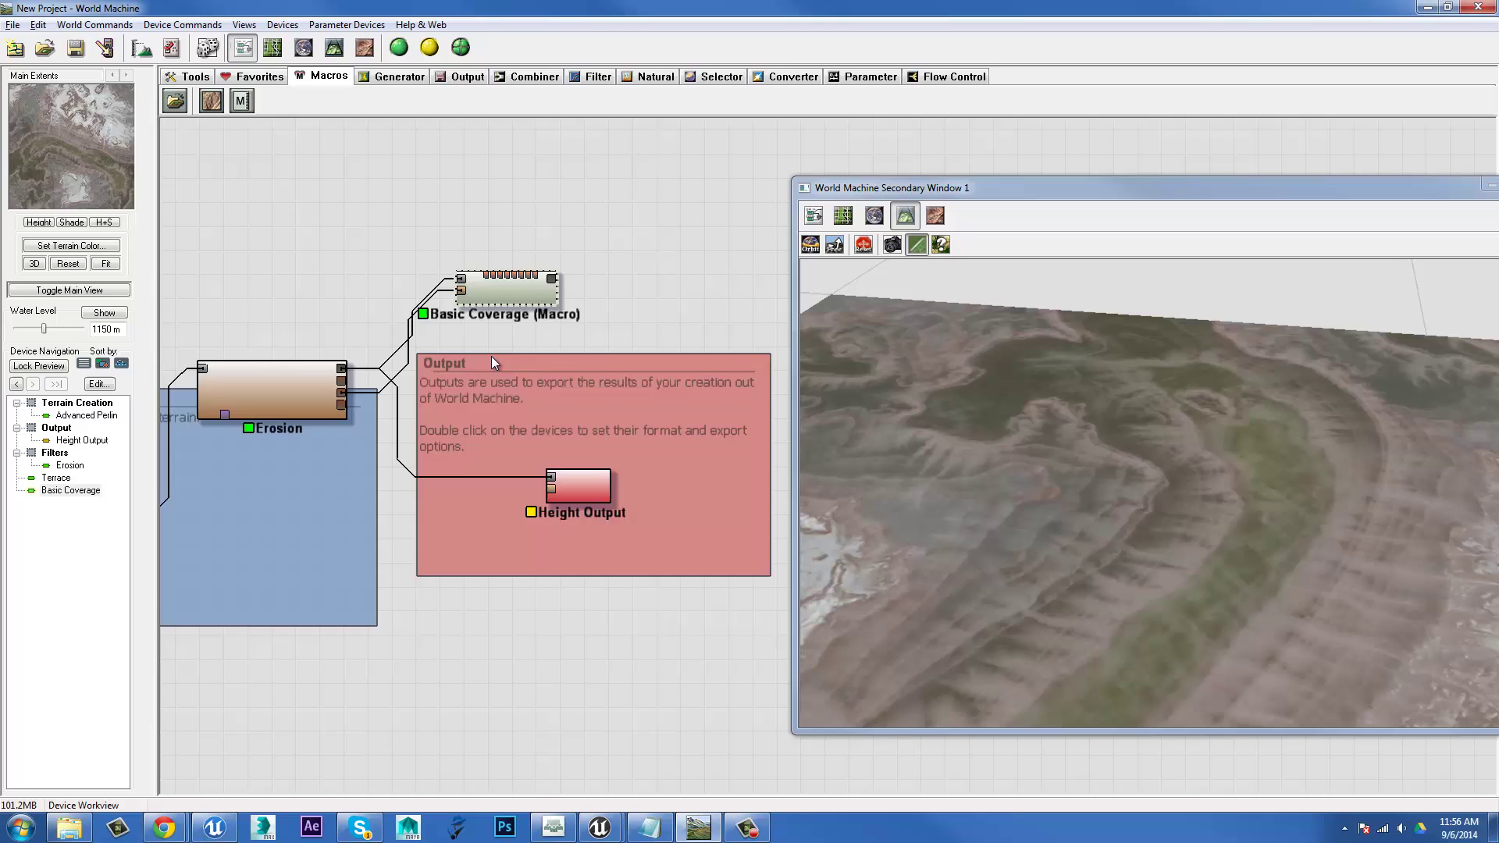
{"action": "left_click", "coordinate": [467, 78]}
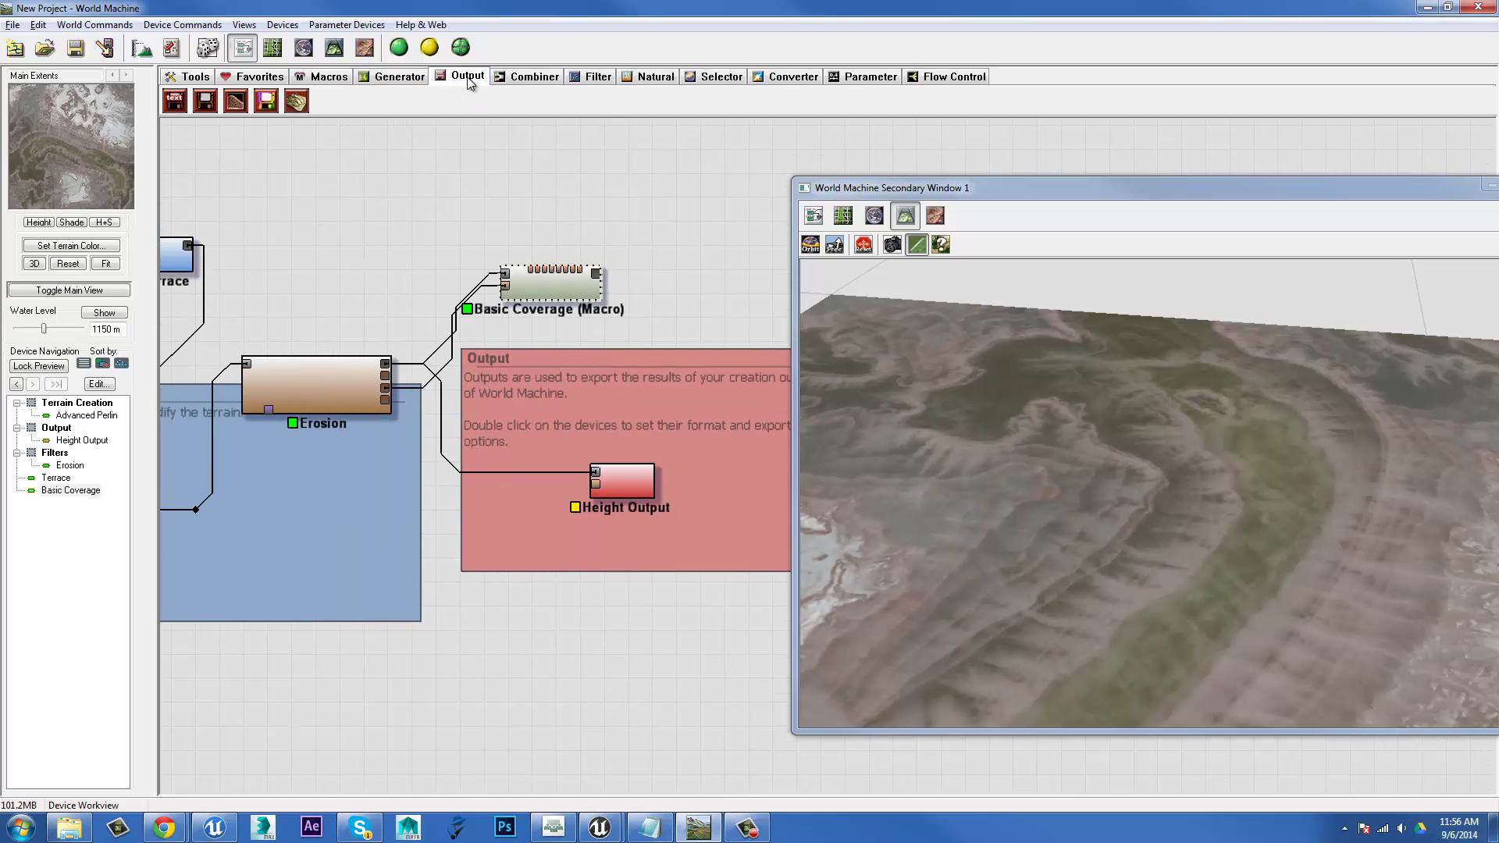
Step: Place an Overlay View device with Erosion's heightfield as its Primary Input
{"action": "left_click", "coordinate": [298, 102]}
{"action": "left_click", "coordinate": [708, 305]}
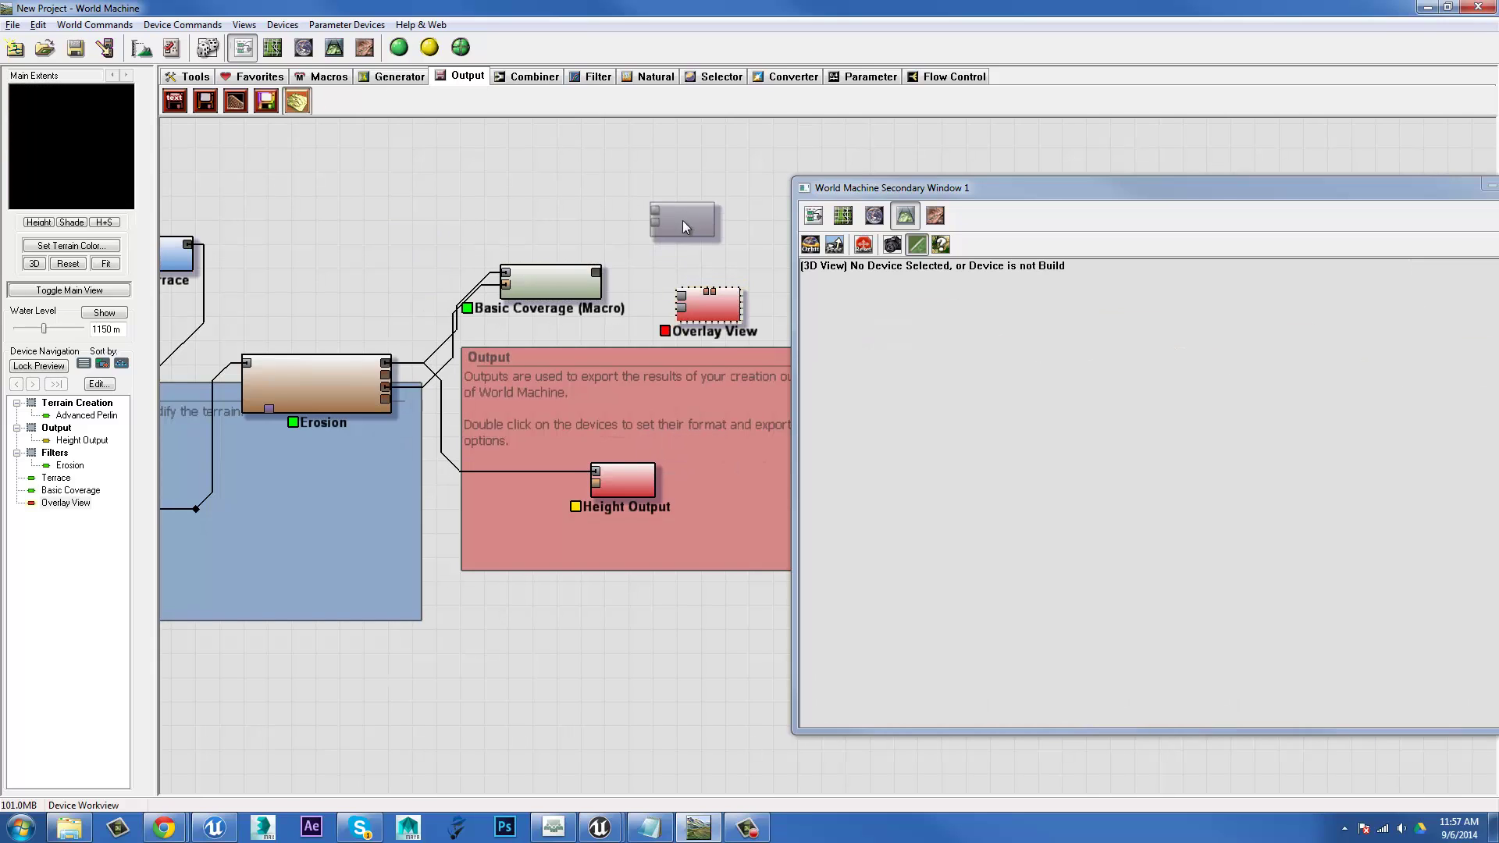
{"action": "left_click", "coordinate": [388, 367]}
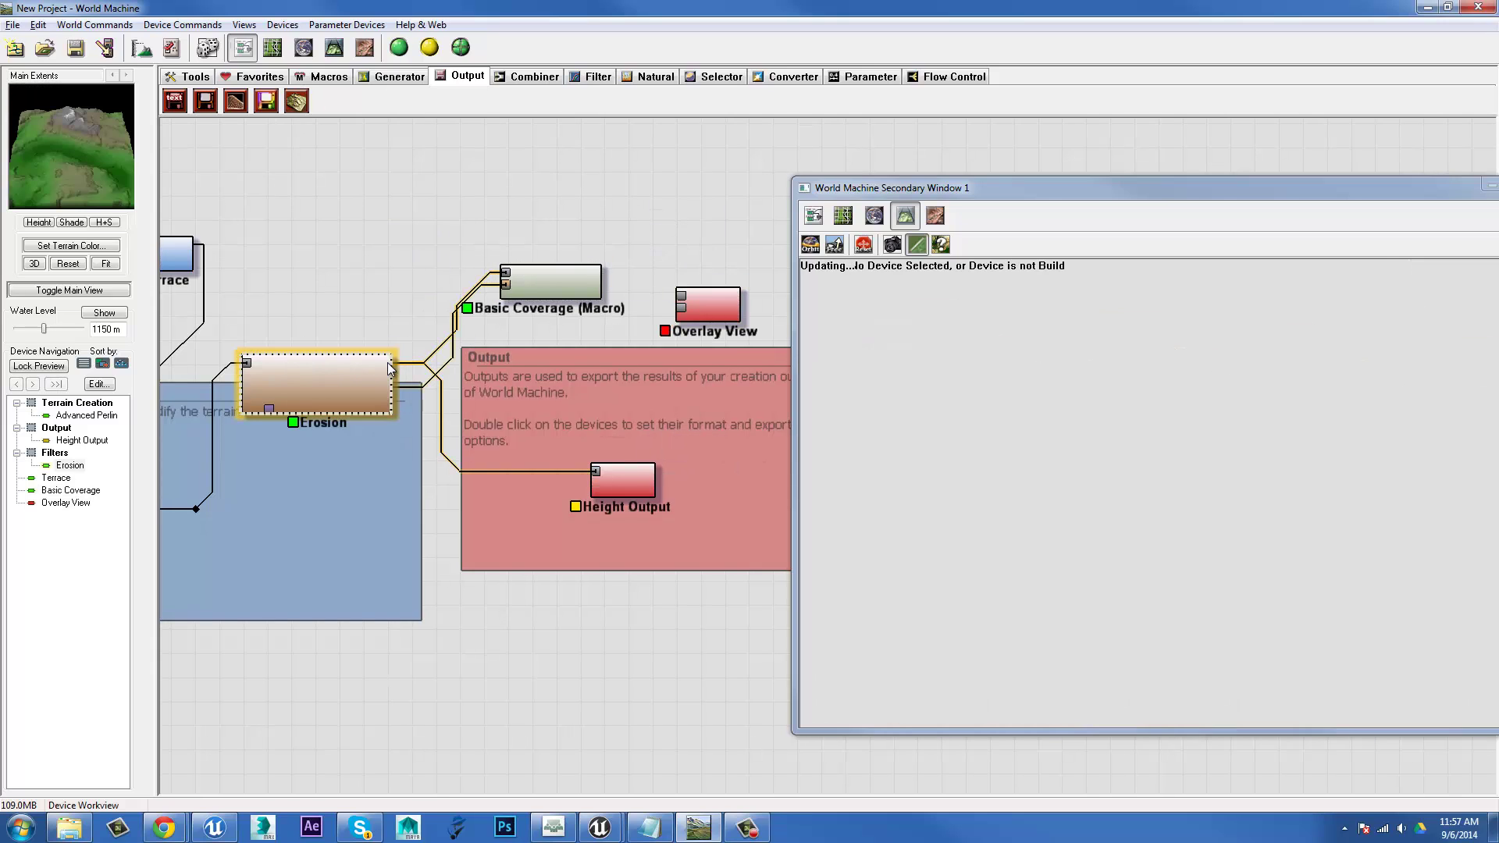
{"action": "left_click_drag", "start_coordinate": [388, 367], "coordinate": [681, 301]}
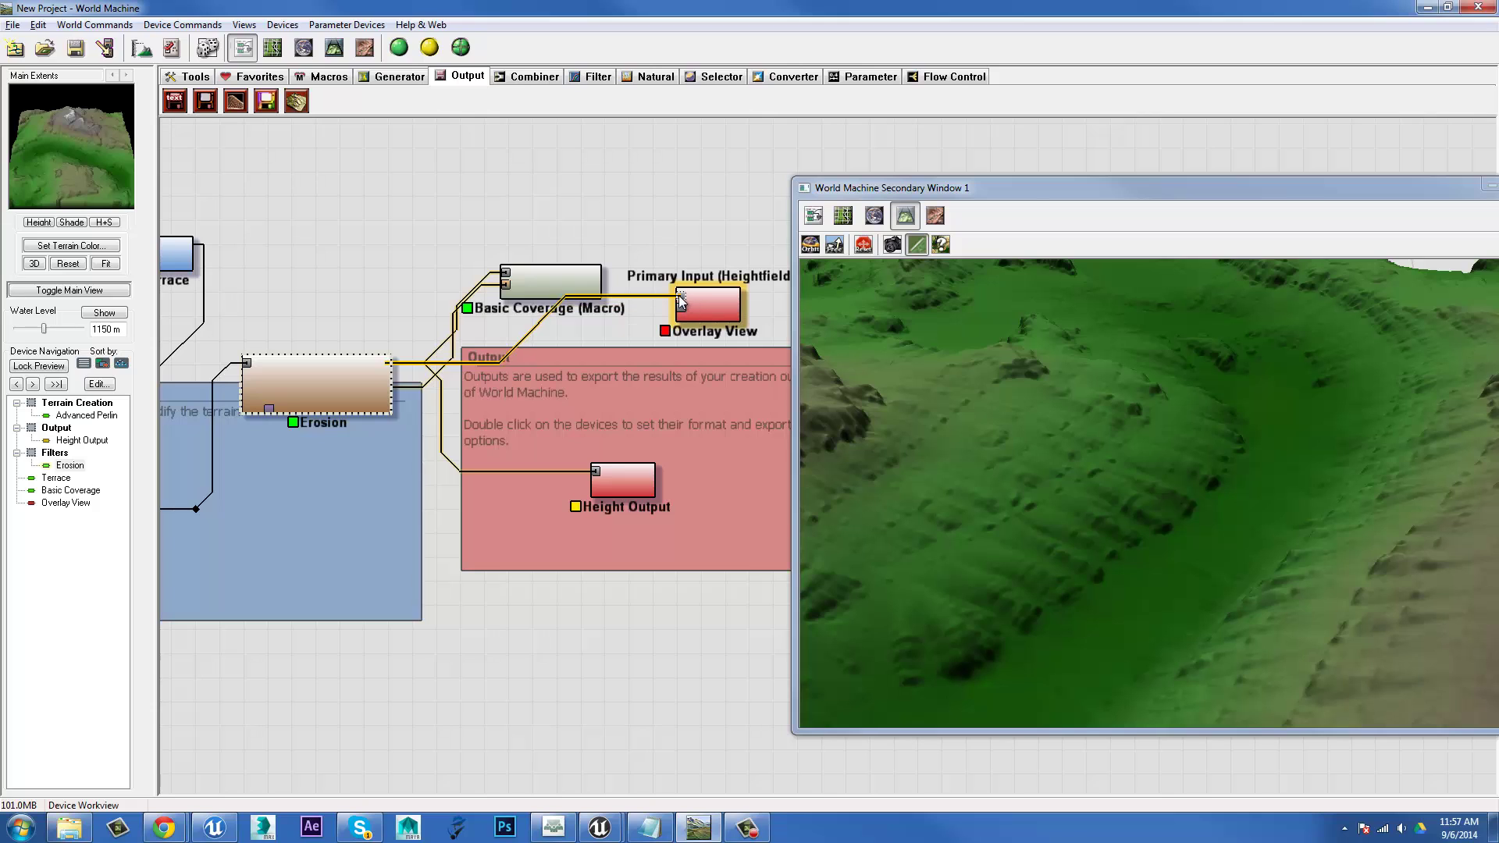
{"action": "left_click", "coordinate": [705, 305]}
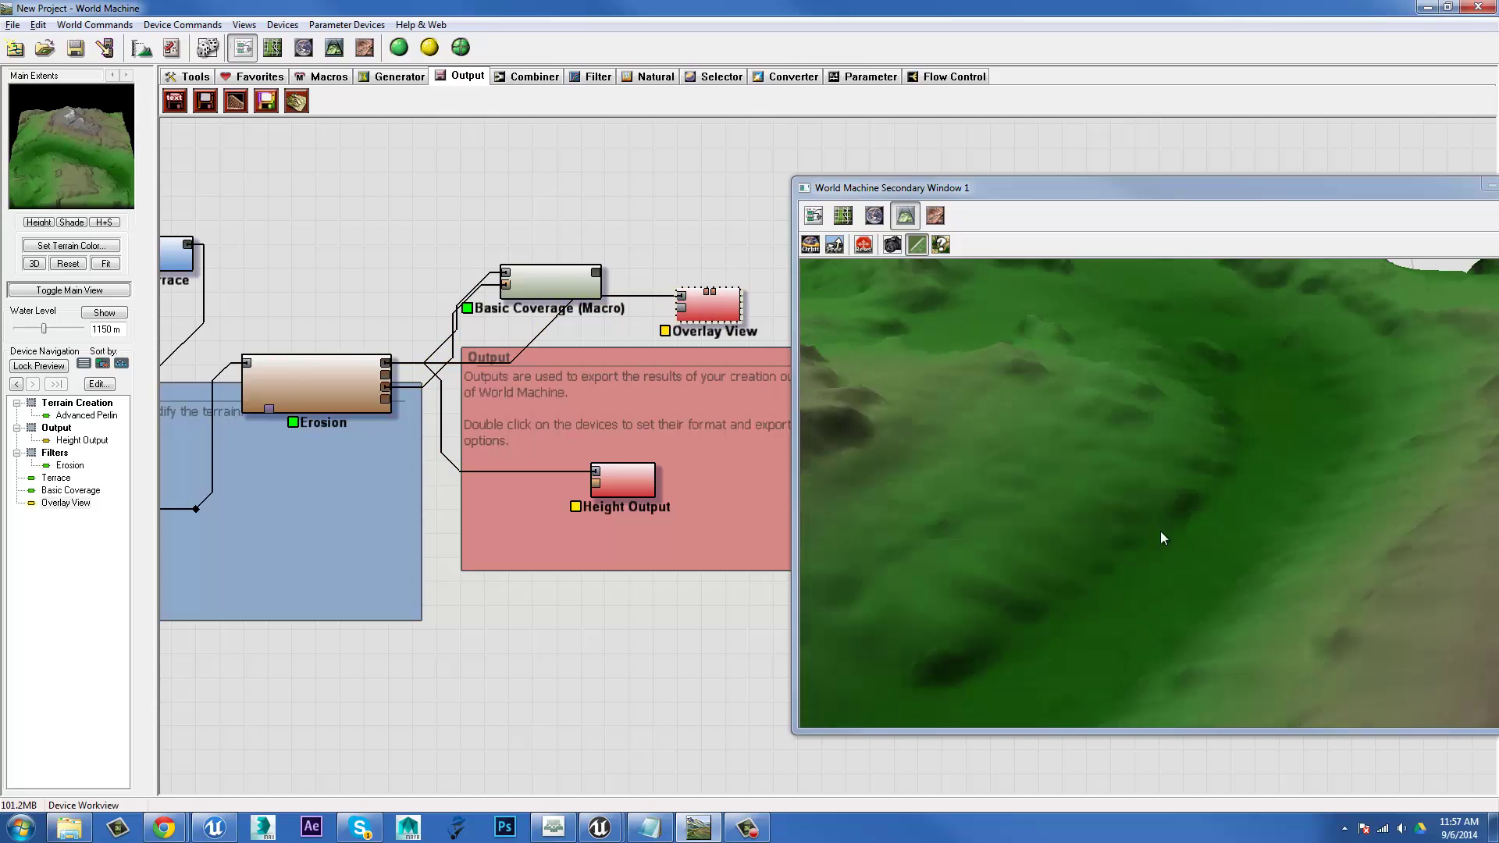
Step: Feed Basic Coverage's texture into the Overlay Input and rebuild the network
{"action": "scroll", "coordinate": [1124, 509], "scroll_direction": "down", "scroll_amount": 5}
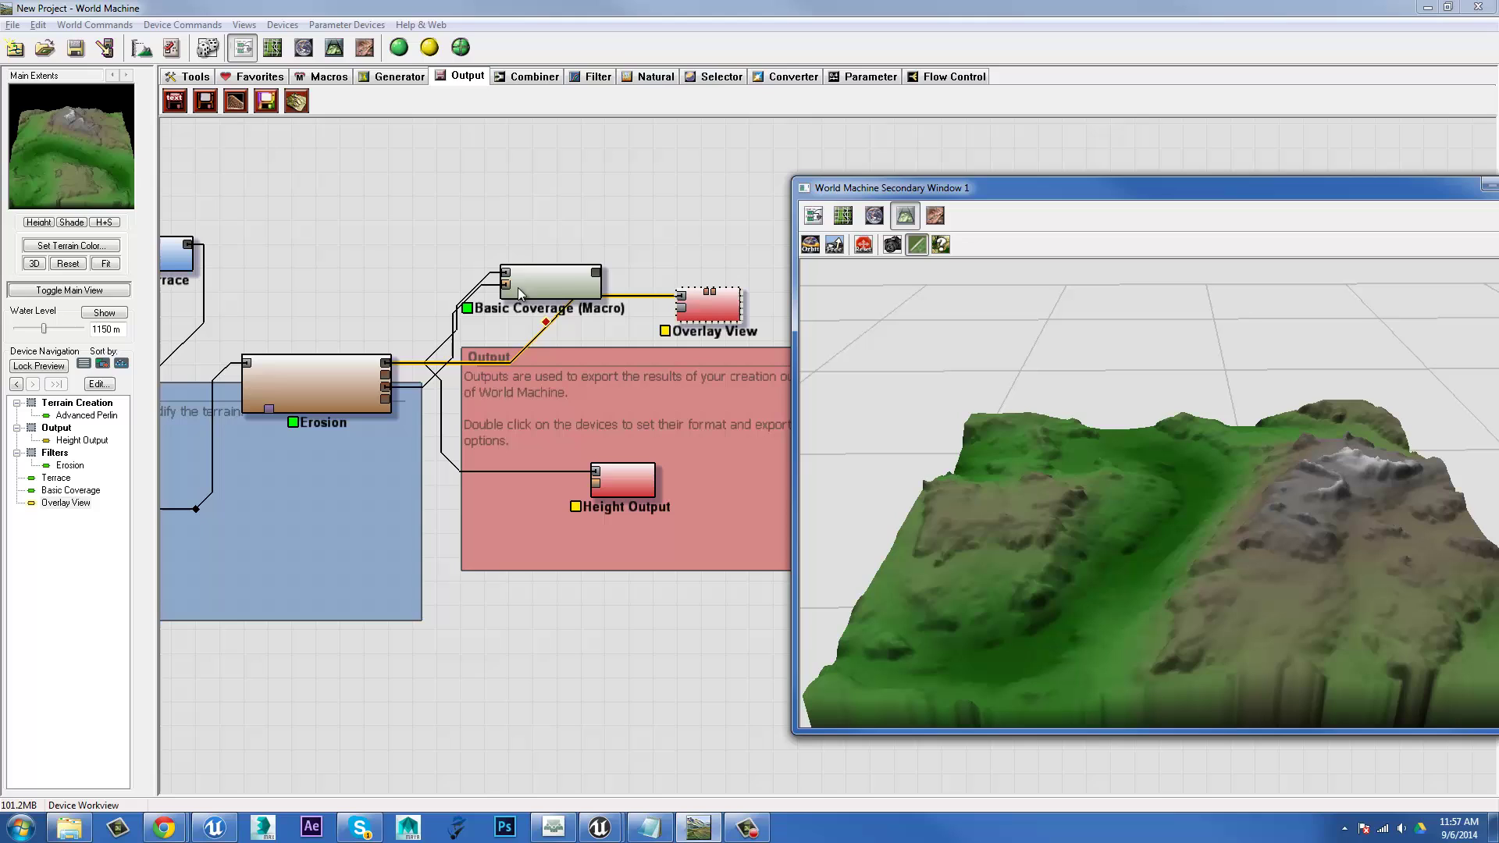
{"action": "left_click_drag", "start_coordinate": [598, 270], "coordinate": [682, 312]}
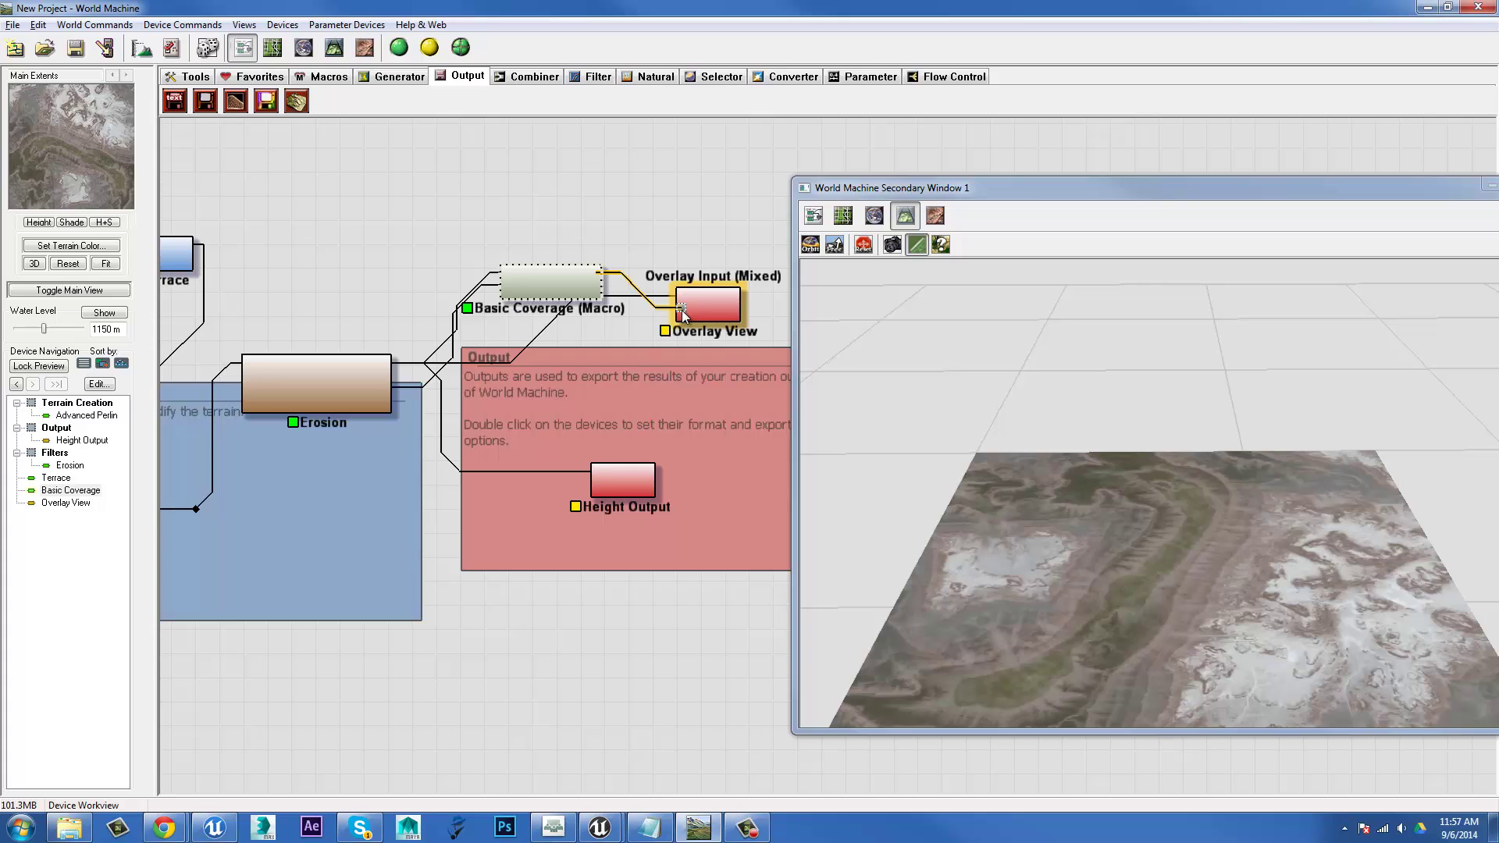
{"action": "left_click_drag", "start_coordinate": [681, 314], "coordinate": [681, 315]}
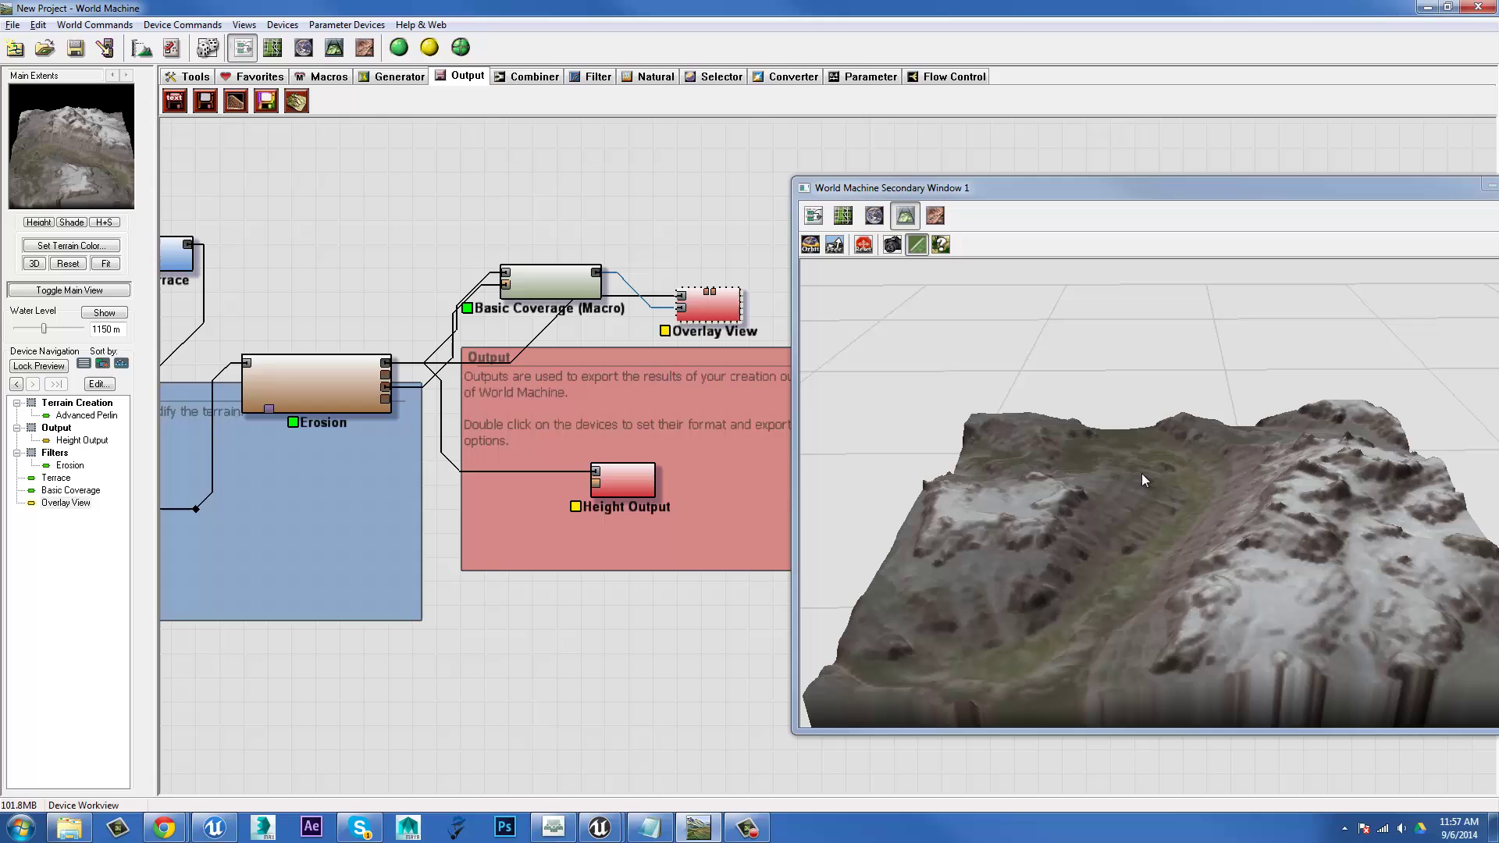
{"action": "left_click_drag", "start_coordinate": [1002, 531], "coordinate": [1131, 531]}
{"action": "left_click", "coordinate": [429, 47]}
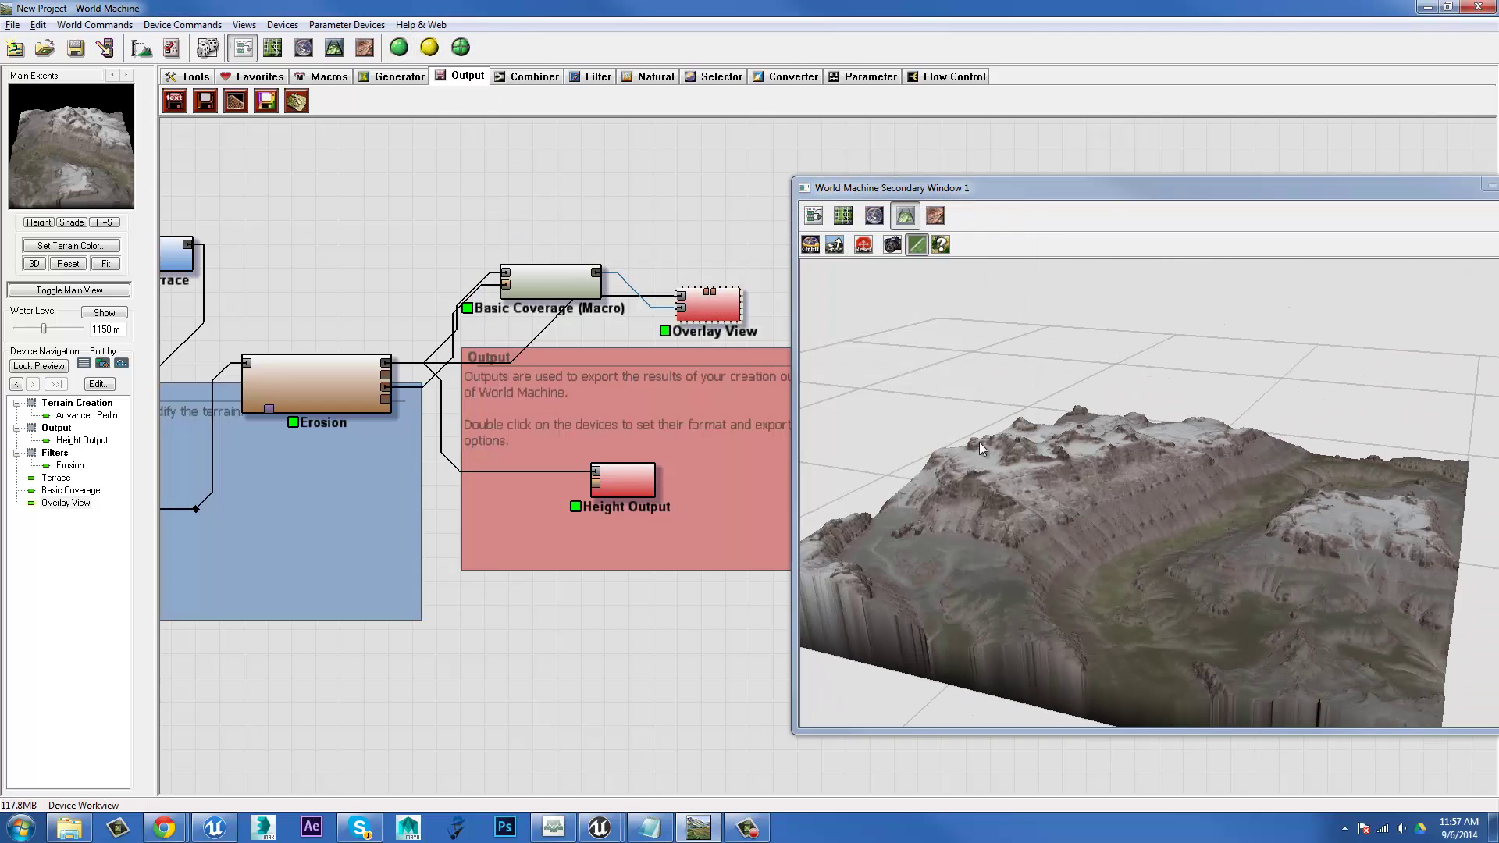
Step: Move the 3D Secondary Window left and enlarge it to fill most of the screen
{"action": "left_click_drag", "start_coordinate": [931, 193], "coordinate": [318, 124]}
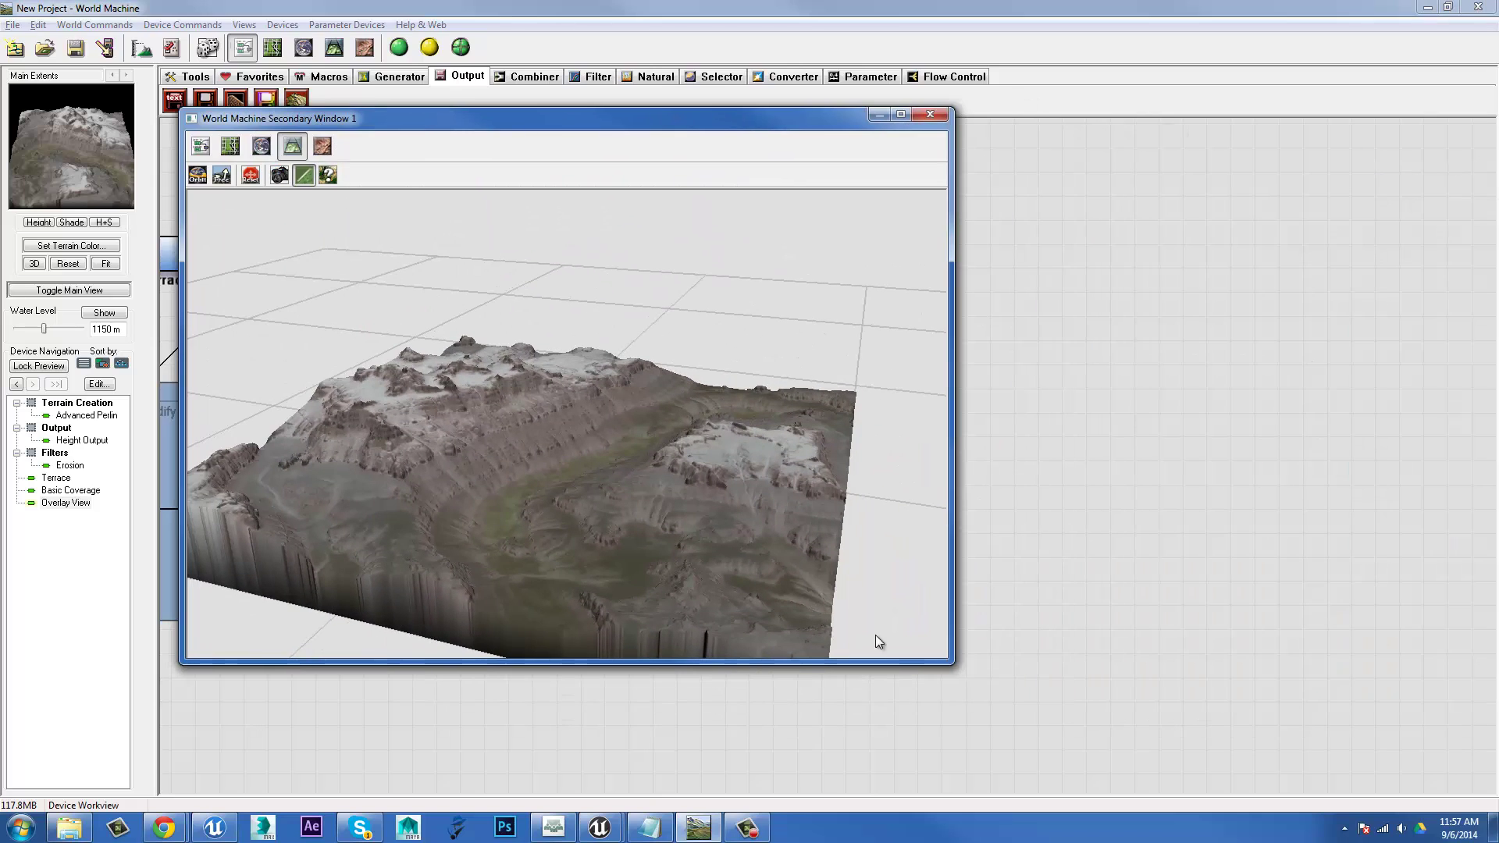
{"action": "left_click_drag", "start_coordinate": [954, 659], "coordinate": [1459, 783]}
{"action": "scroll", "coordinate": [776, 582], "scroll_direction": "up", "scroll_amount": 6}
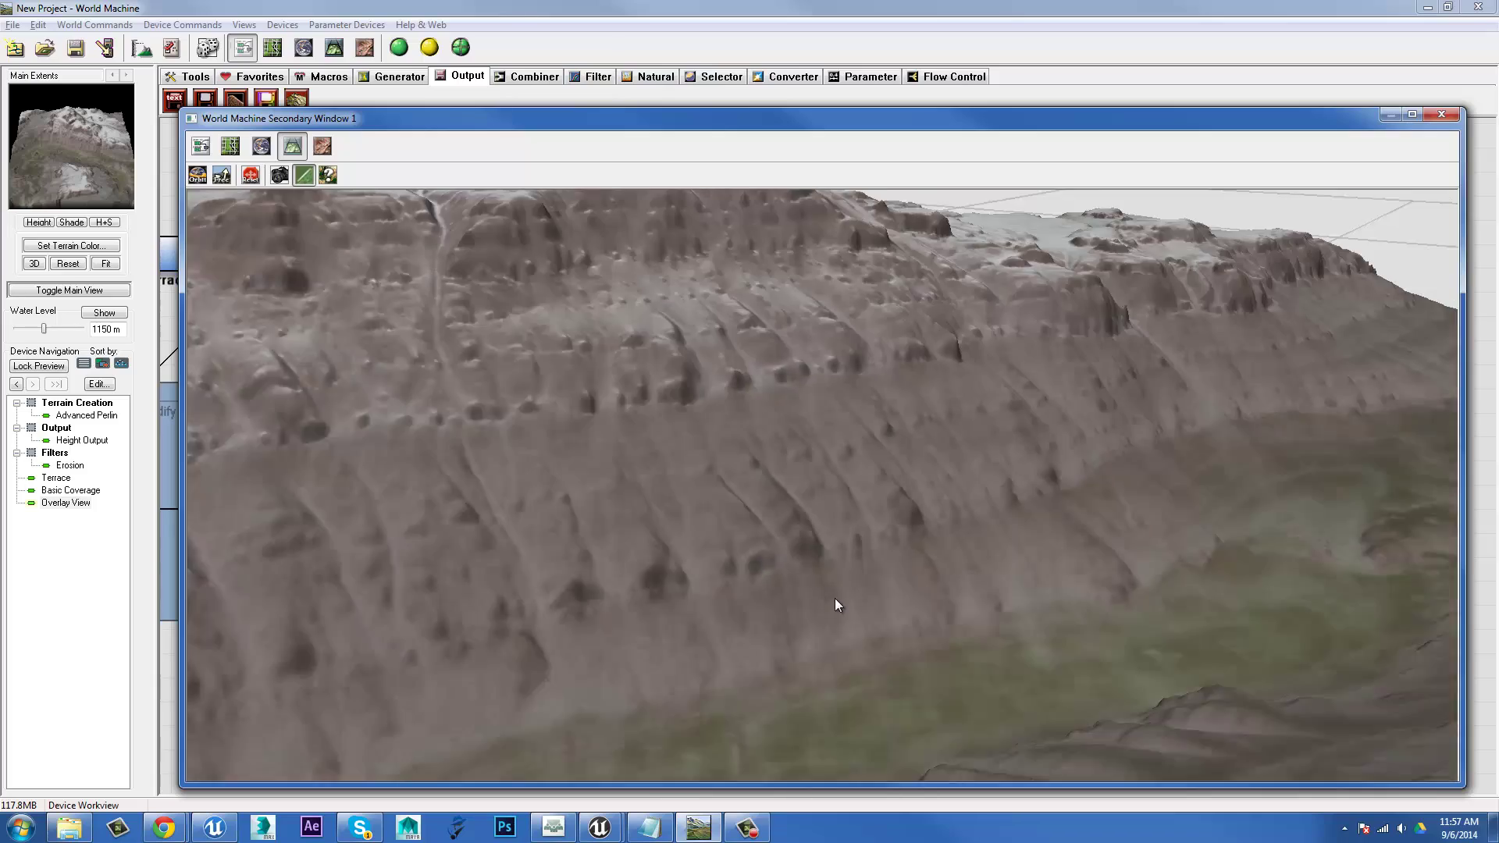
{"action": "scroll", "coordinate": [835, 605], "scroll_direction": "down", "scroll_amount": 4}
Step: Orbit the terrain to inspect the snow-capped ridges, terraced cliffs and green valley
{"action": "left_click_drag", "start_coordinate": [836, 630], "coordinate": [703, 631]}
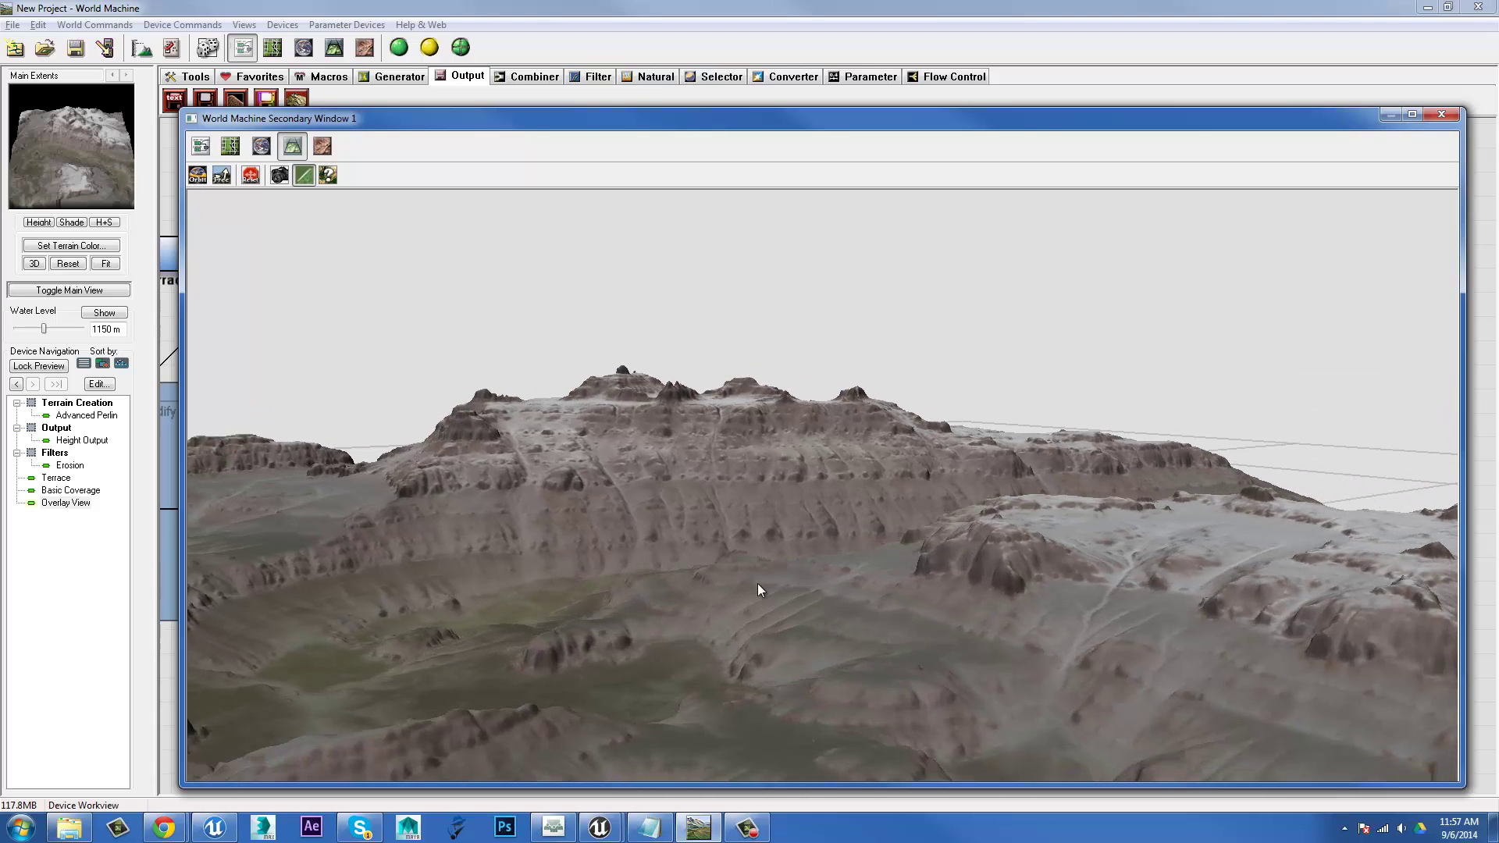
{"action": "left_click_drag", "start_coordinate": [757, 590], "coordinate": [669, 611]}
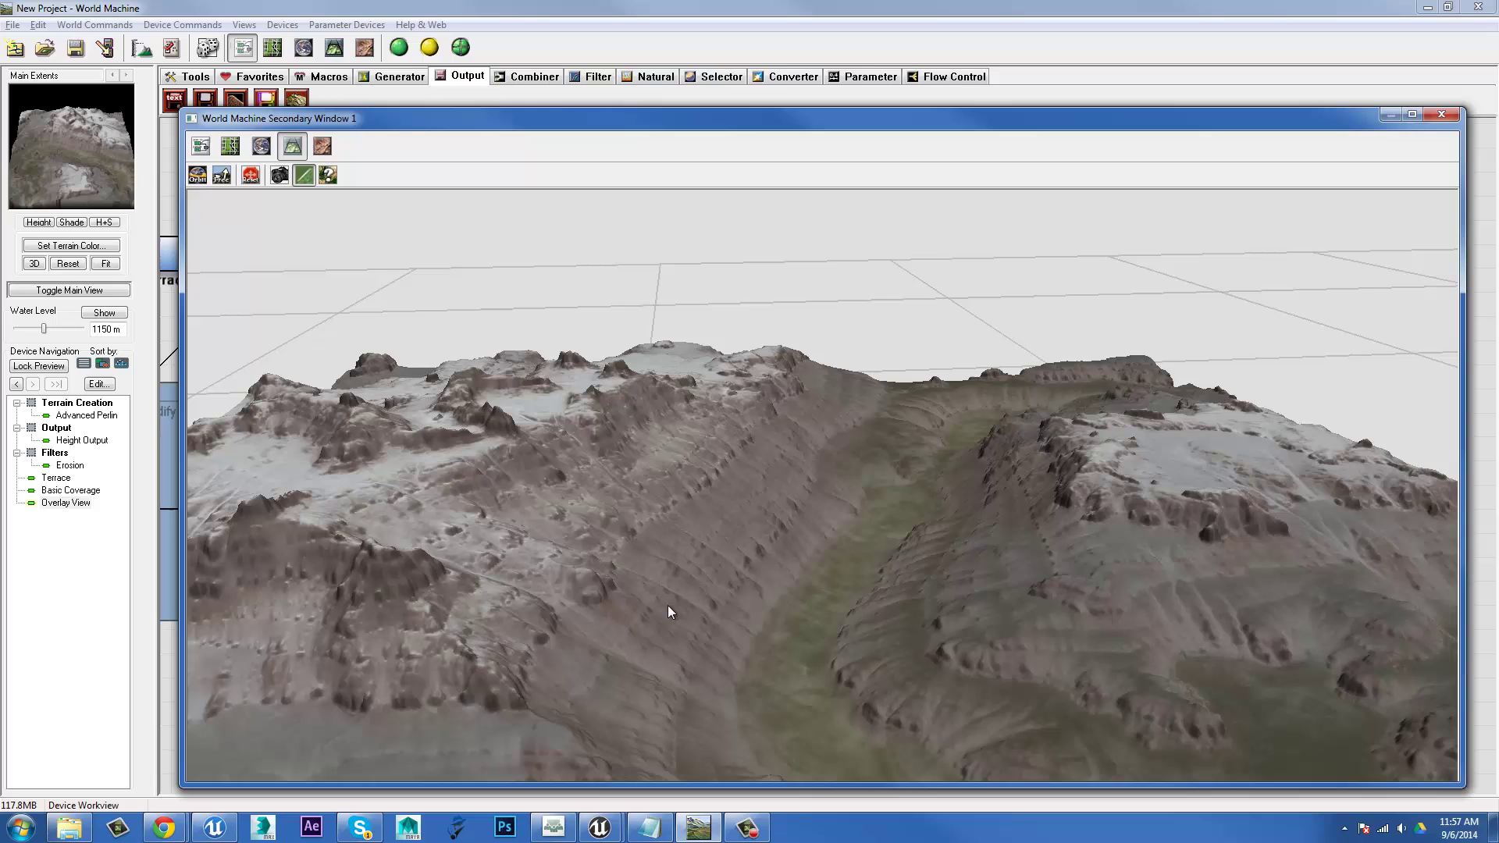
{"action": "left_click_drag", "start_coordinate": [1056, 592], "coordinate": [981, 679]}
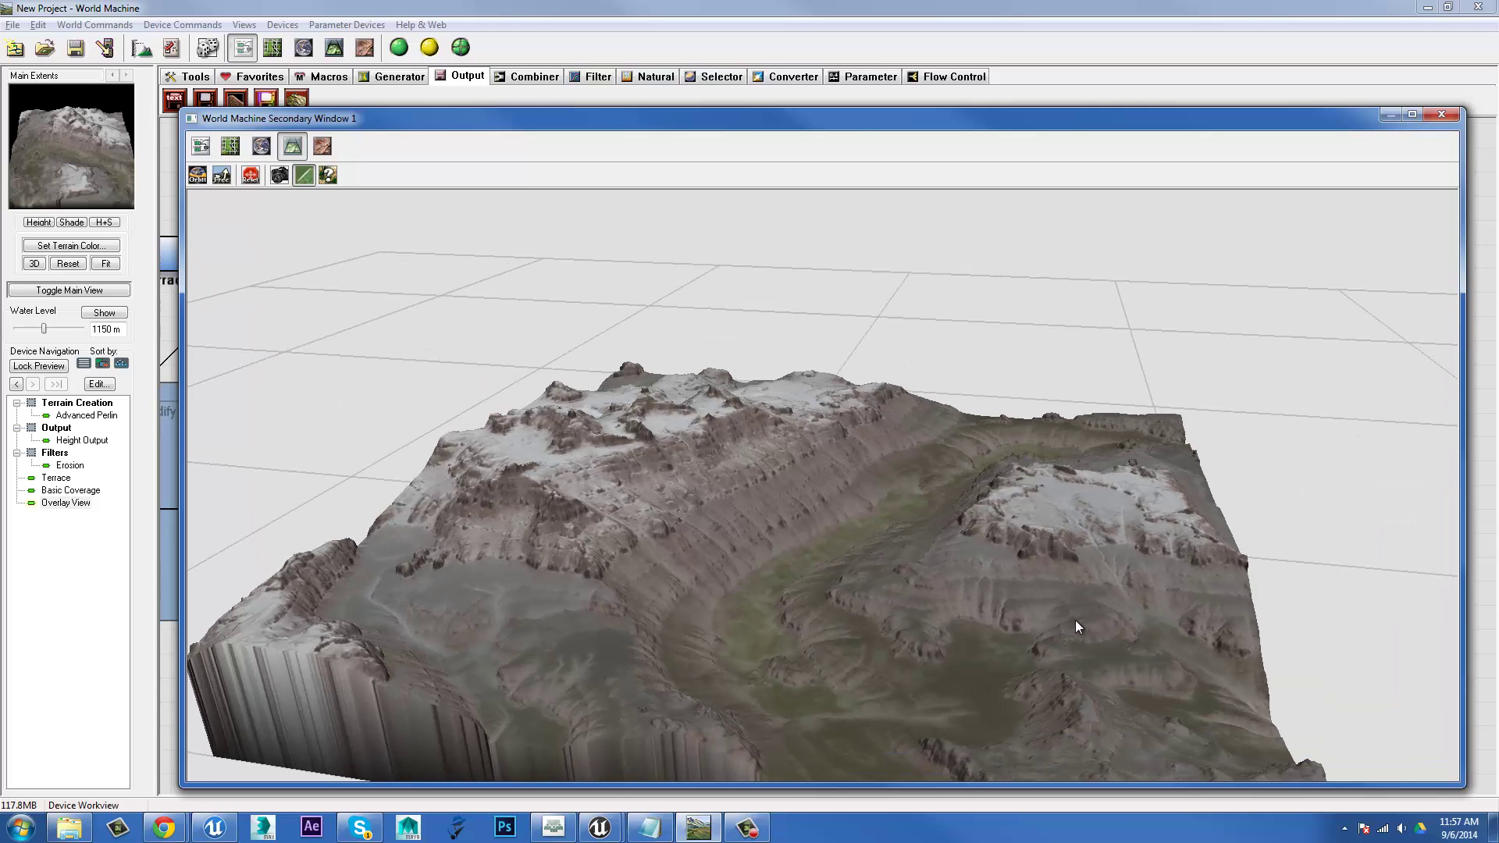